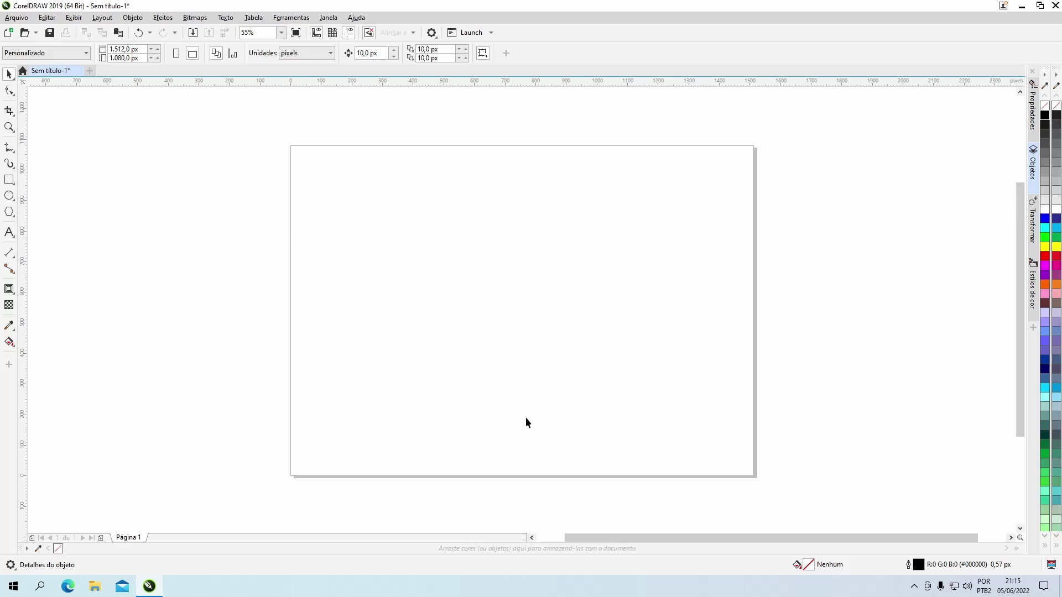
Import the bg brick texture, centre it on the page and scale it to 1512 × 1080 px.
click(157, 587)
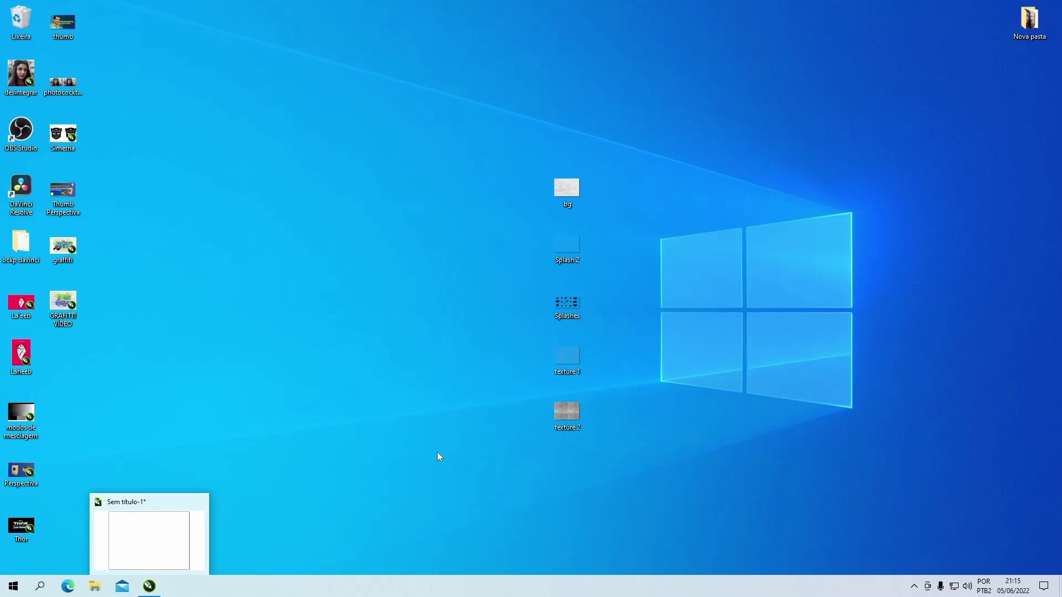
mouse_move(564, 189)
mouse_down()
mouse_move(235, 490)
mouse_move(206, 380)
mouse_up()
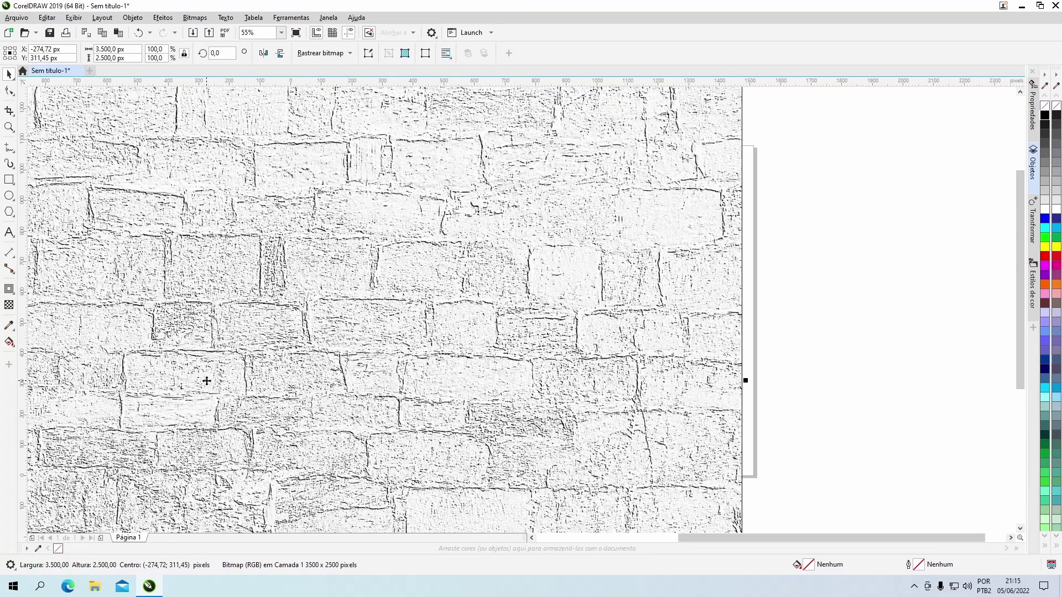
key(p)
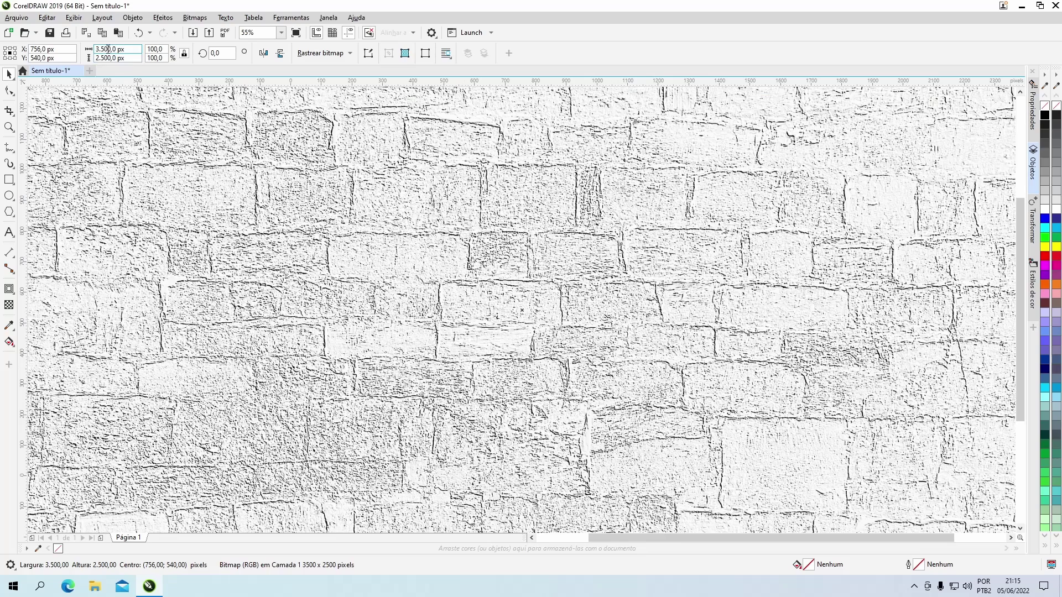
double_click(106, 49)
text(15)
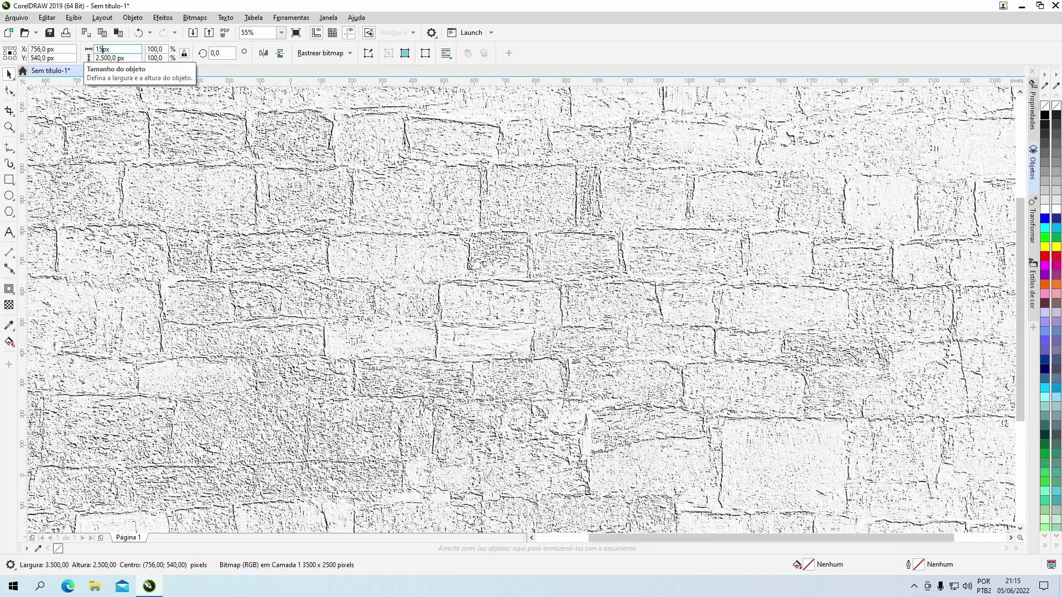
key(Return)
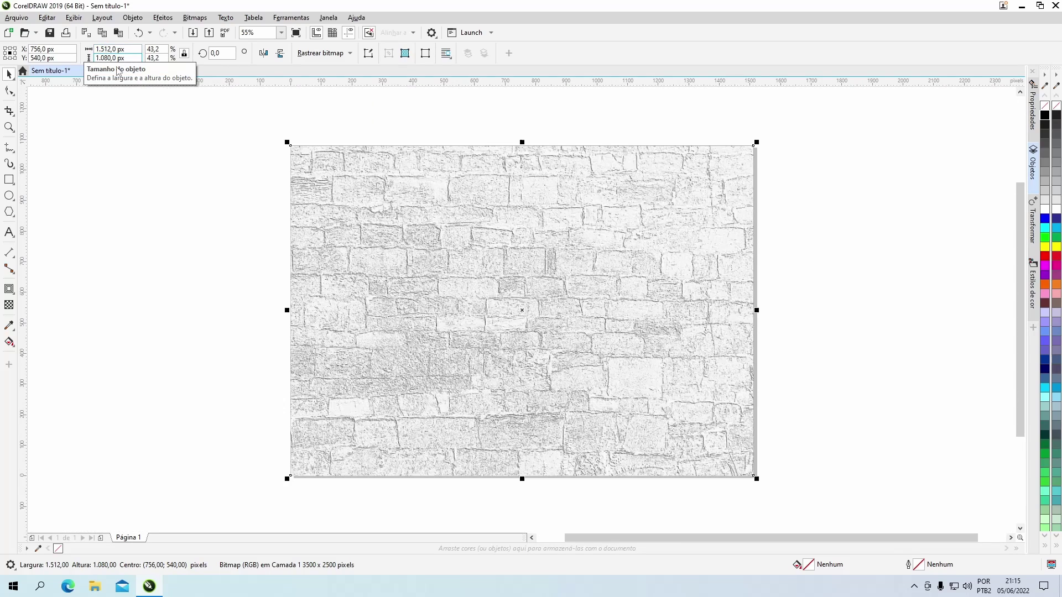
click(126, 192)
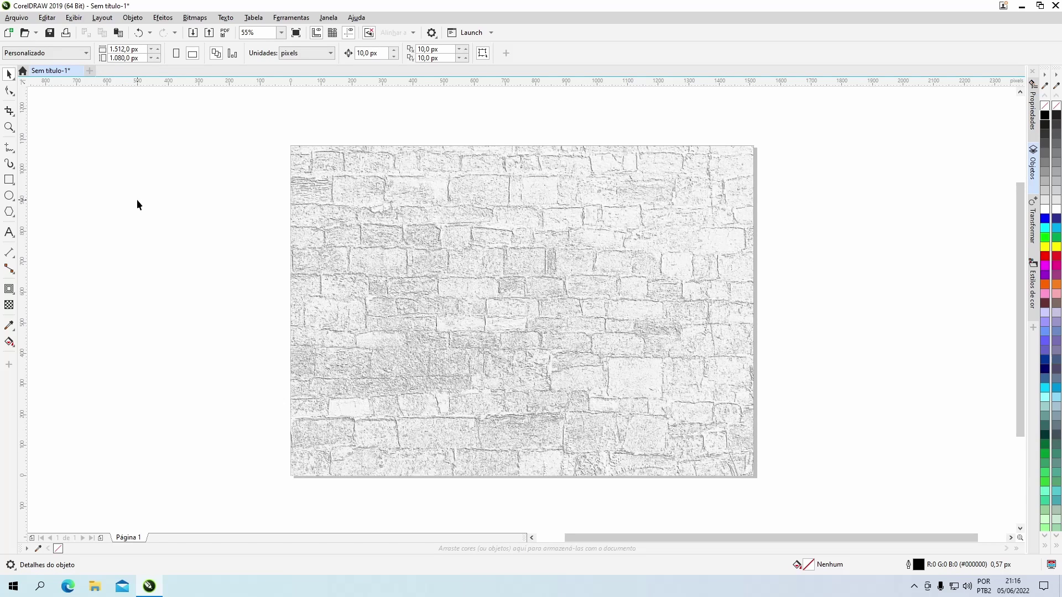
Type the two-line text 'SP ARTE DIGITAL' onto the wall.
click(9, 233)
click(142, 274)
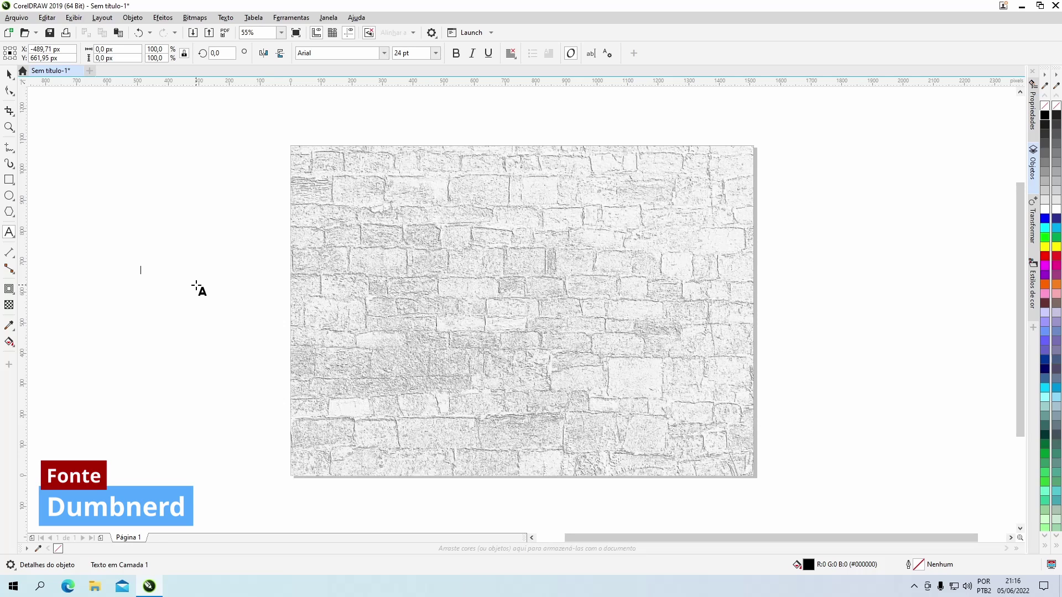
text(SP ARTE)
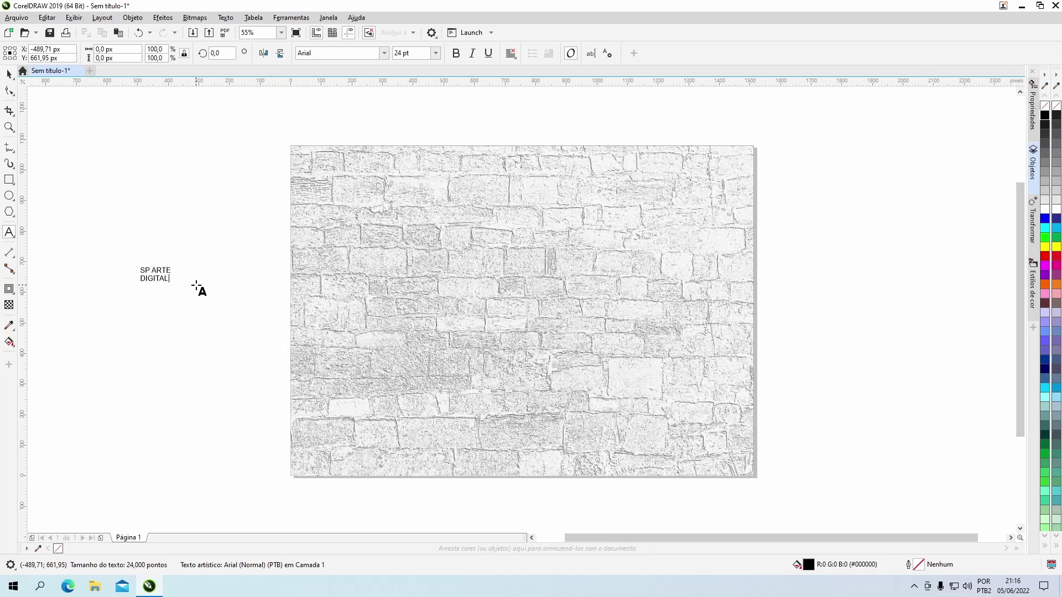
Centre-align the Dumbnerd text, centre it on the page and enlarge it across the wall.
click(9, 73)
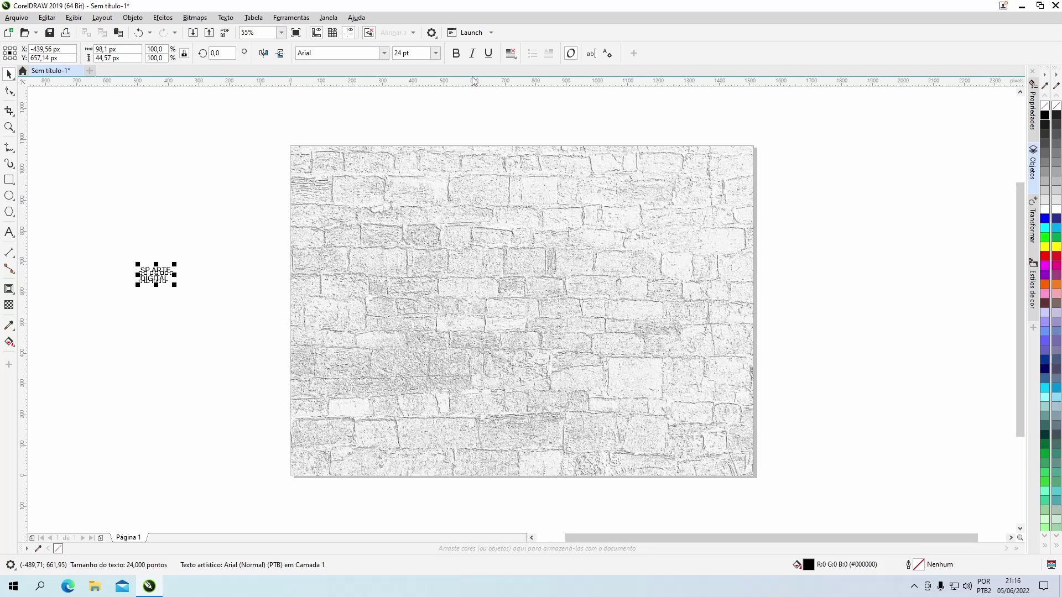
click(511, 53)
click(525, 92)
key(p)
drag(543, 317, 691, 392)
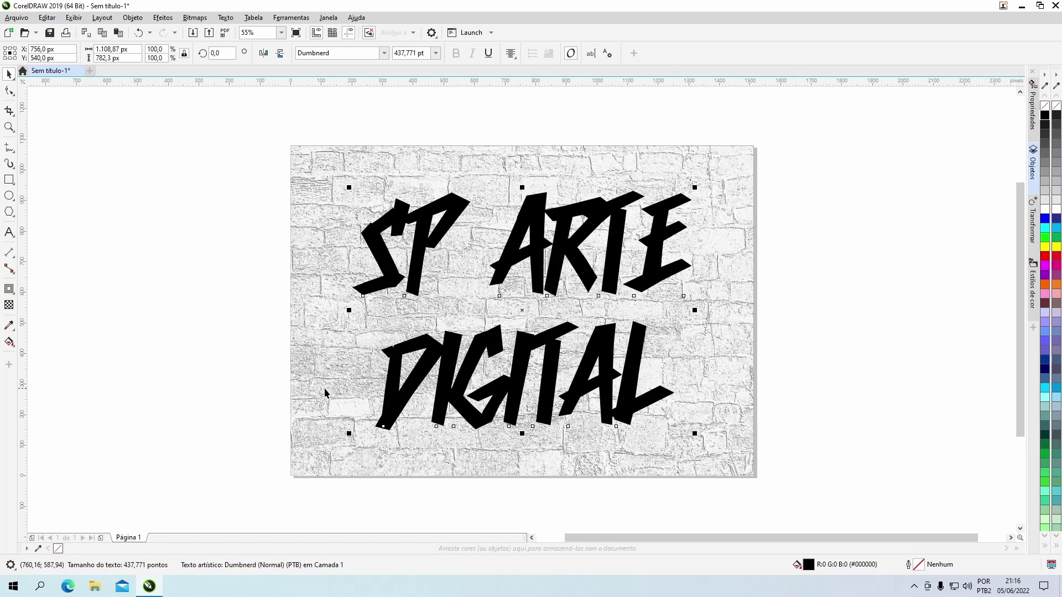
Apply a Simple Arc envelope, pulling the top and bottom middle nodes to curve the lettering.
click(12, 296)
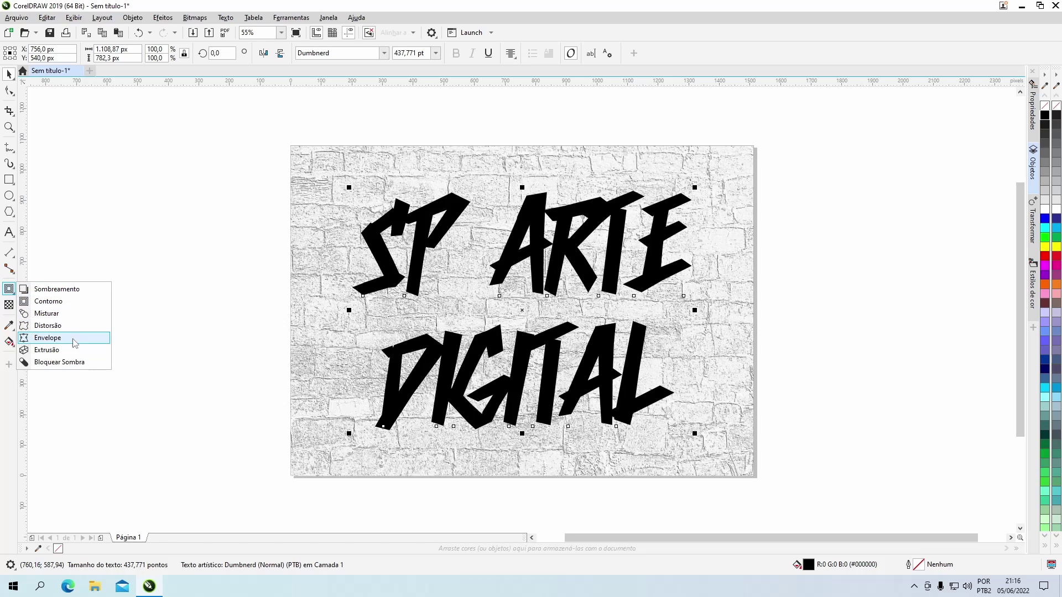
click(48, 338)
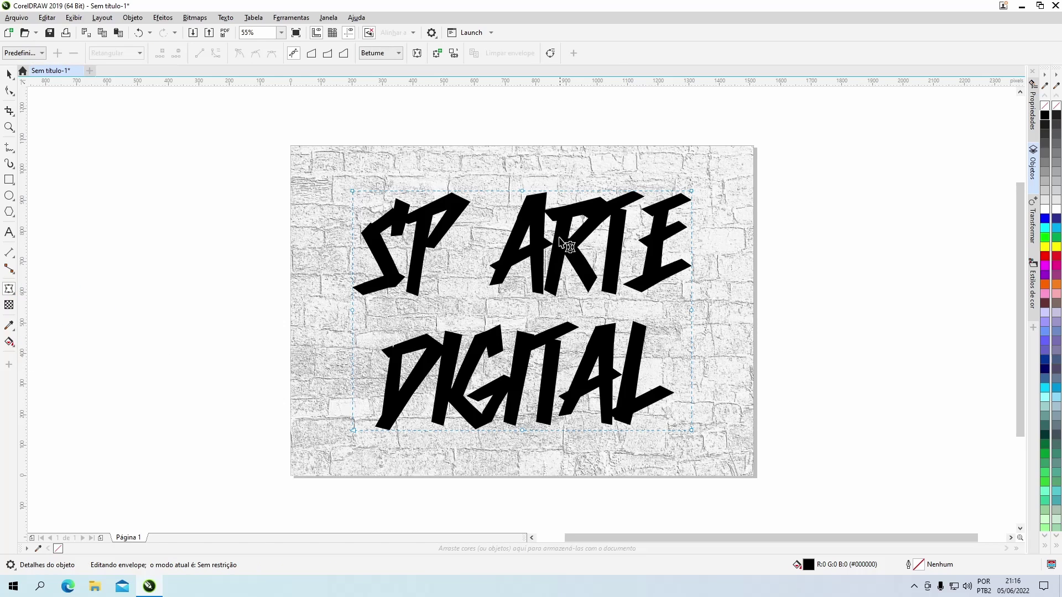
click(327, 54)
drag(521, 191, 522, 166)
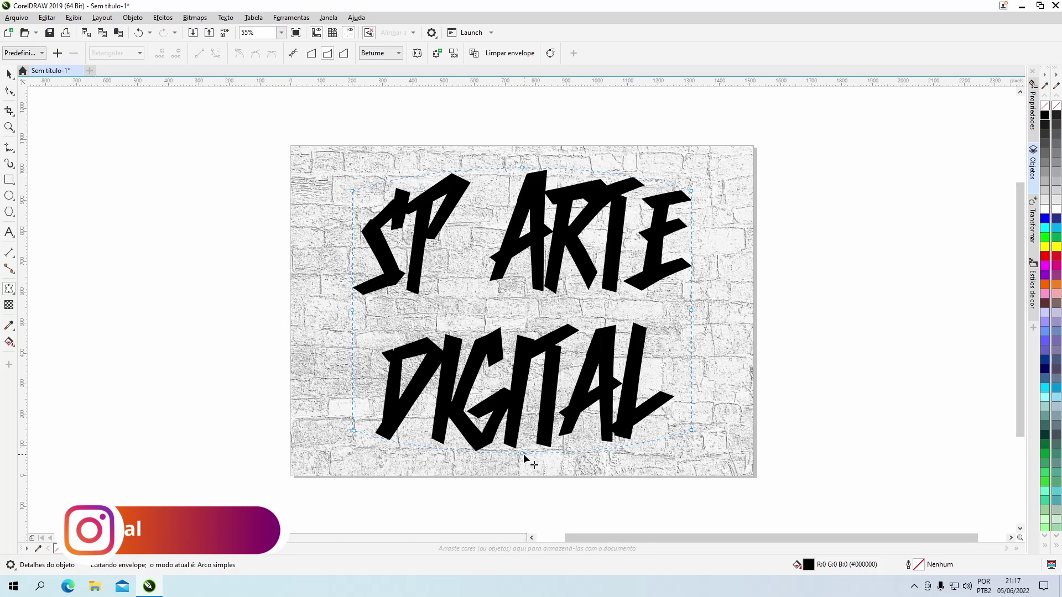
drag(524, 454, 524, 392)
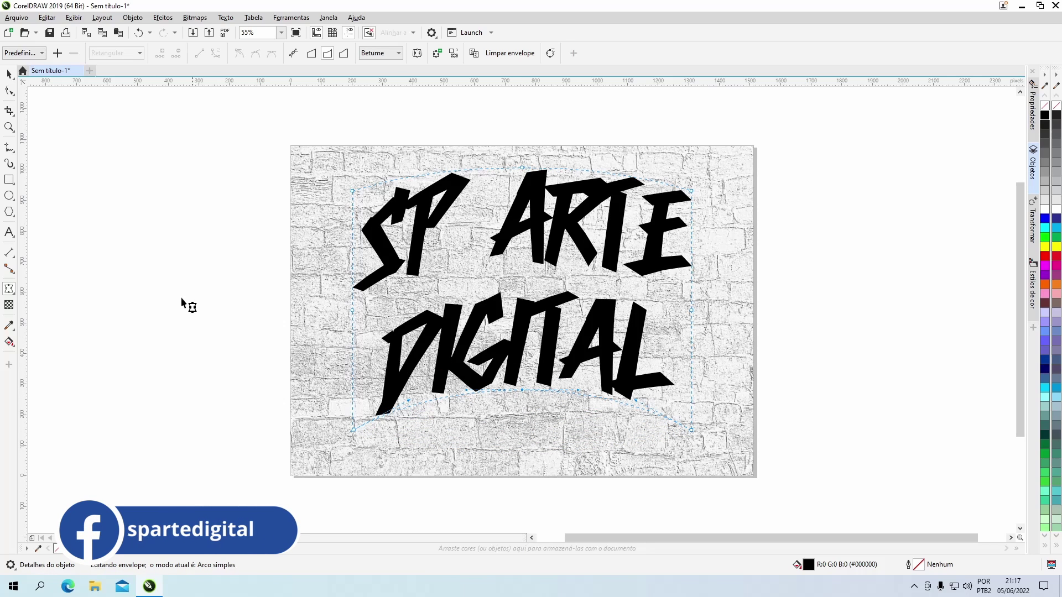
click(8, 75)
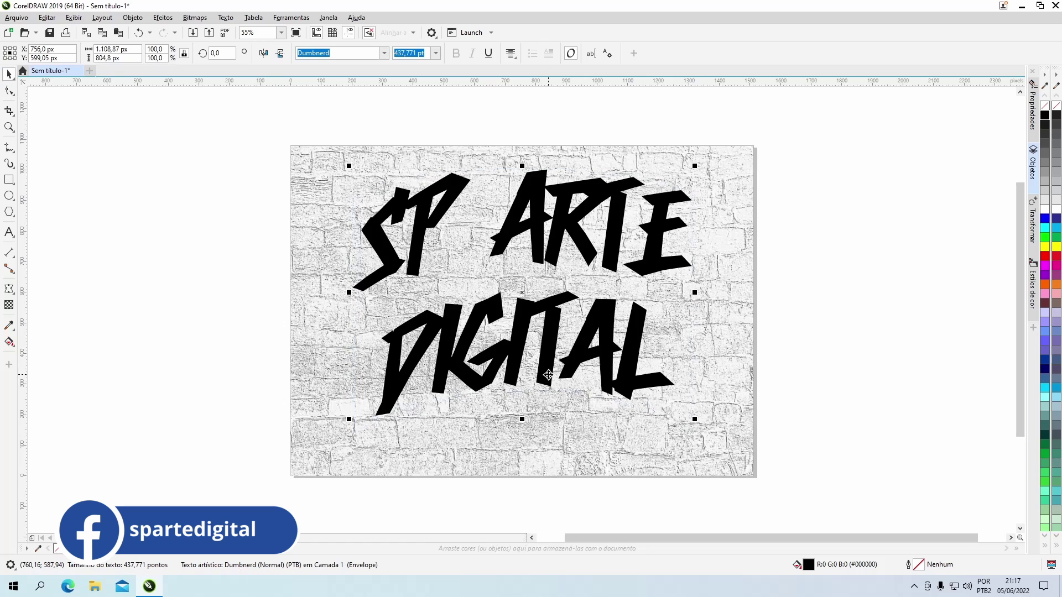
Fill the lettering white and add a contour with a black fill colour.
click(1044, 211)
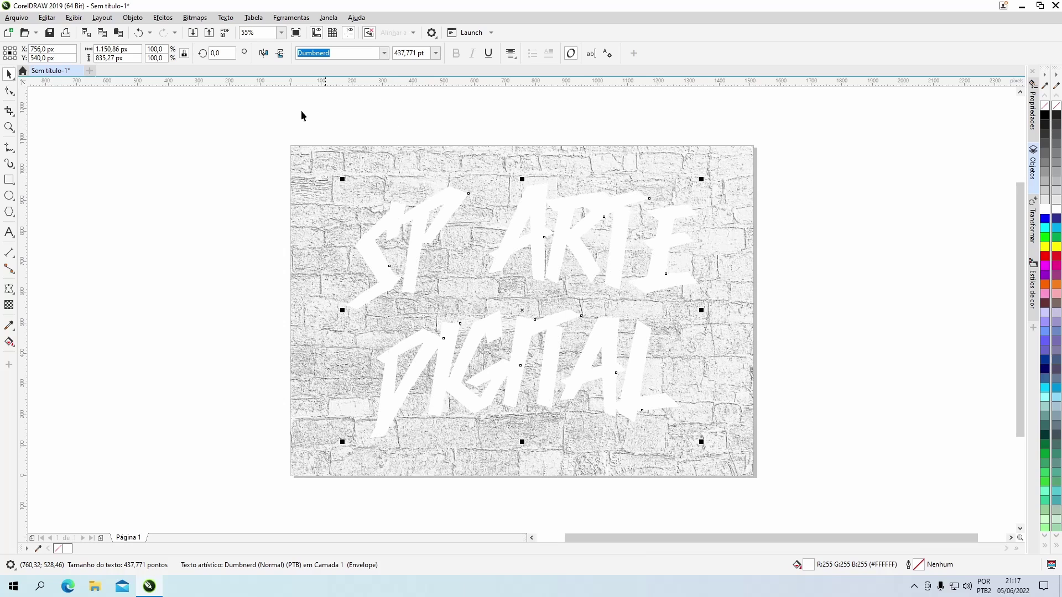
click(10, 290)
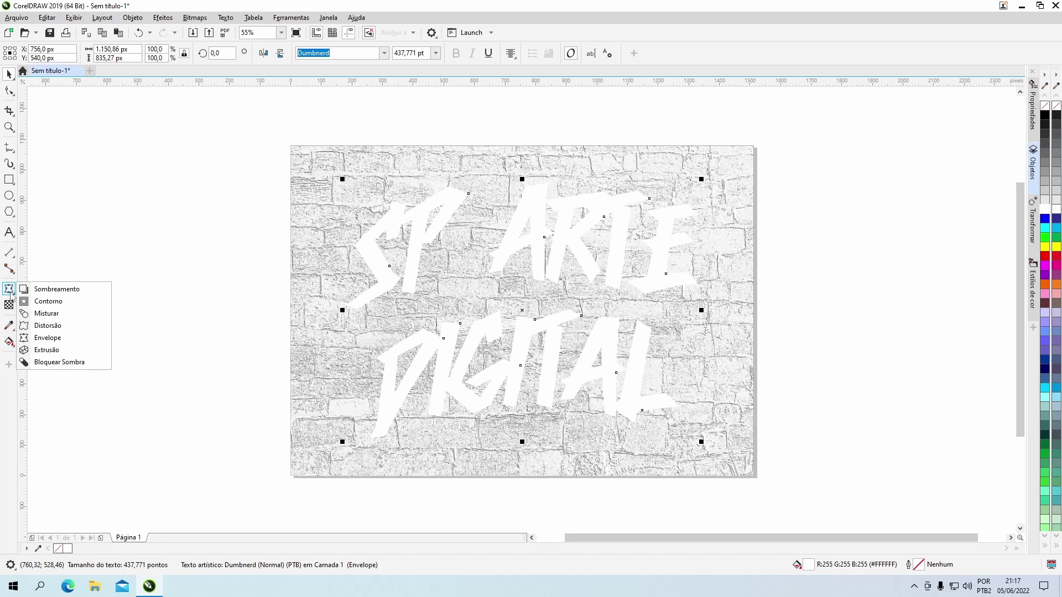
click(44, 303)
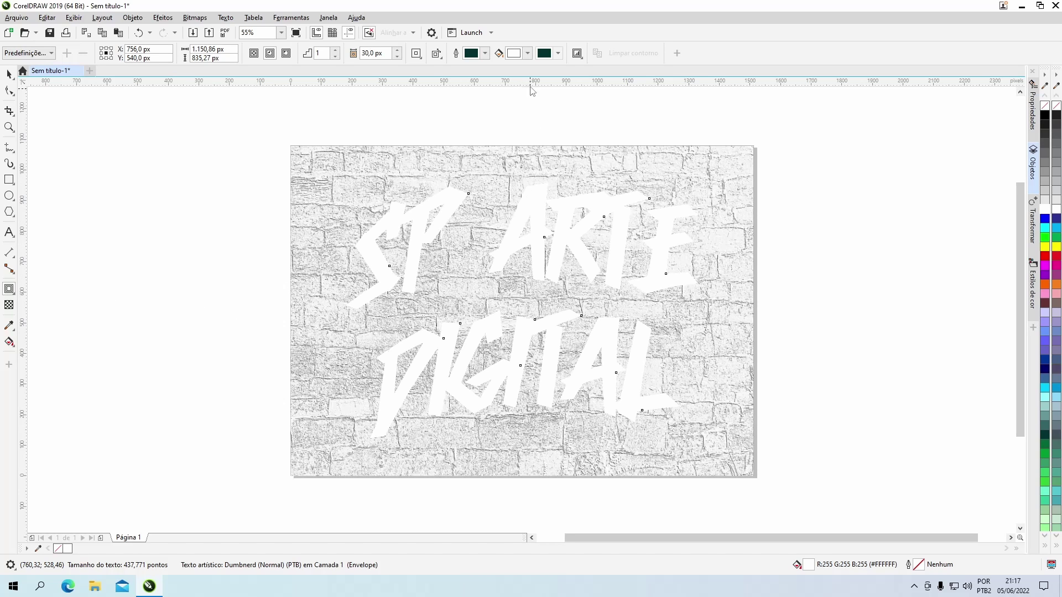
click(529, 53)
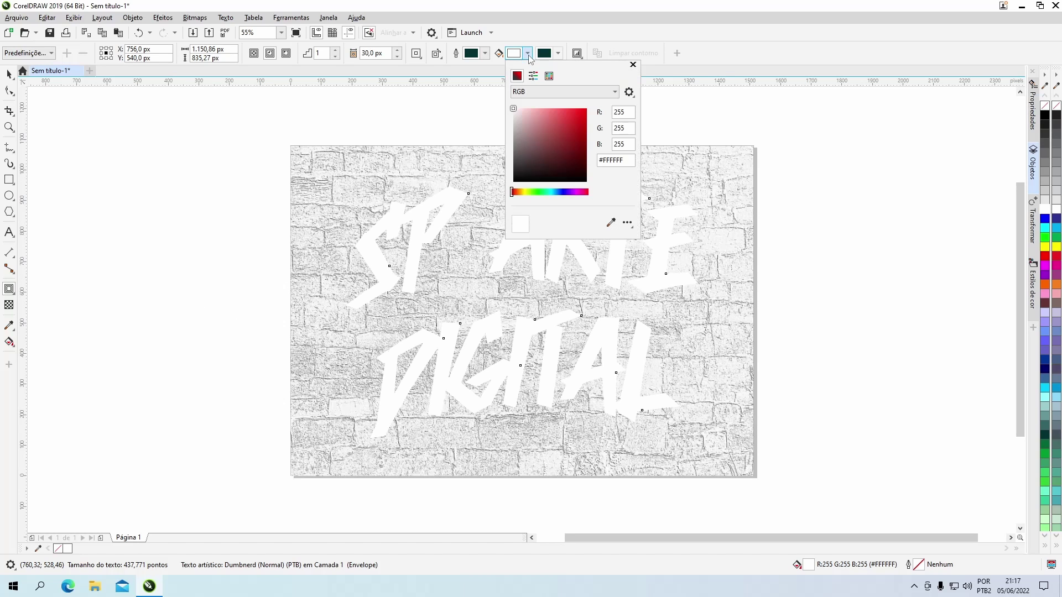
click(611, 222)
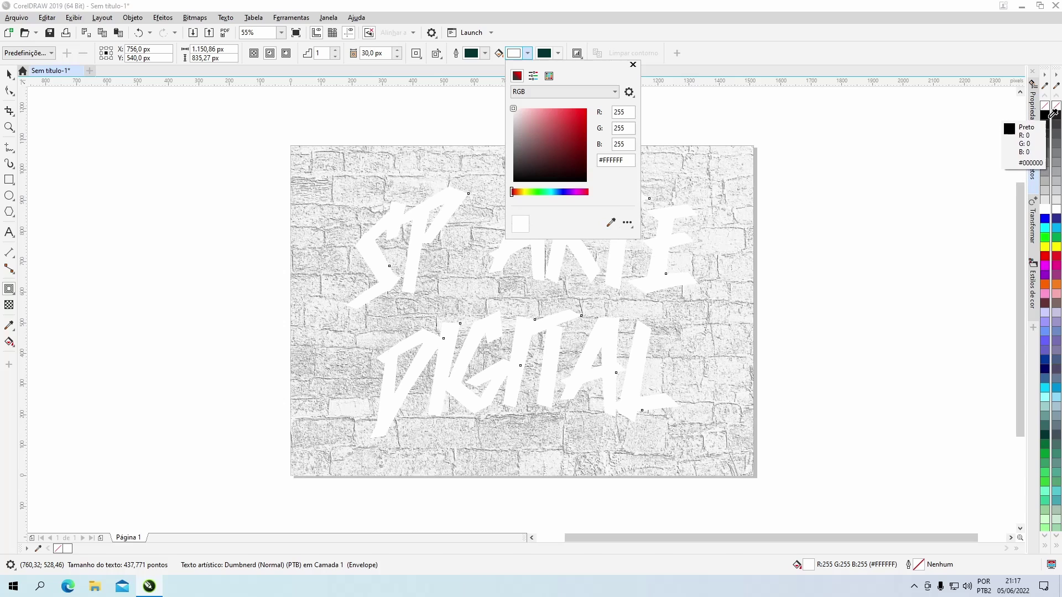
click(1046, 115)
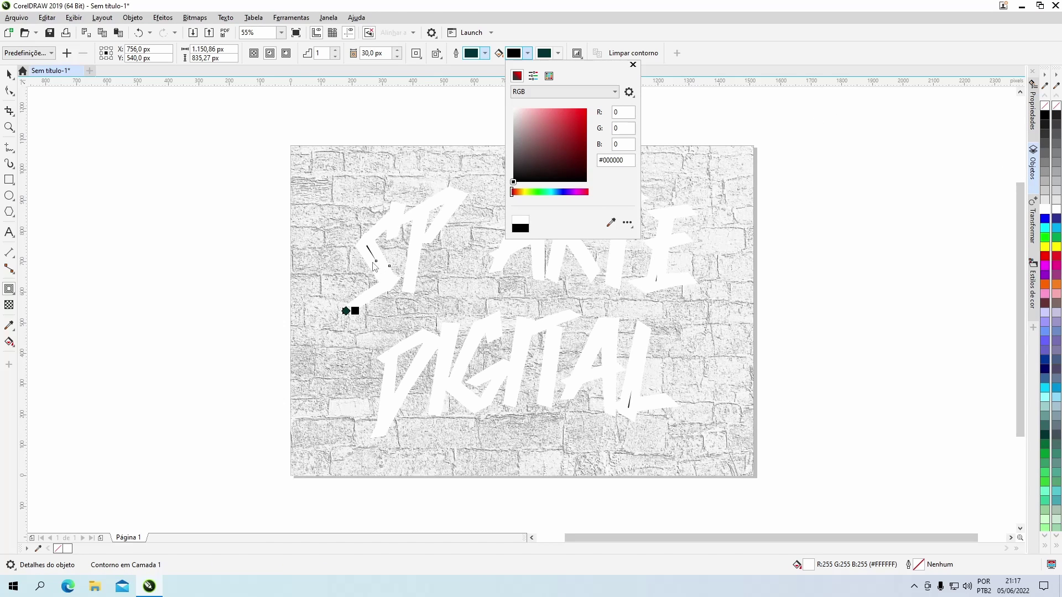
click(286, 53)
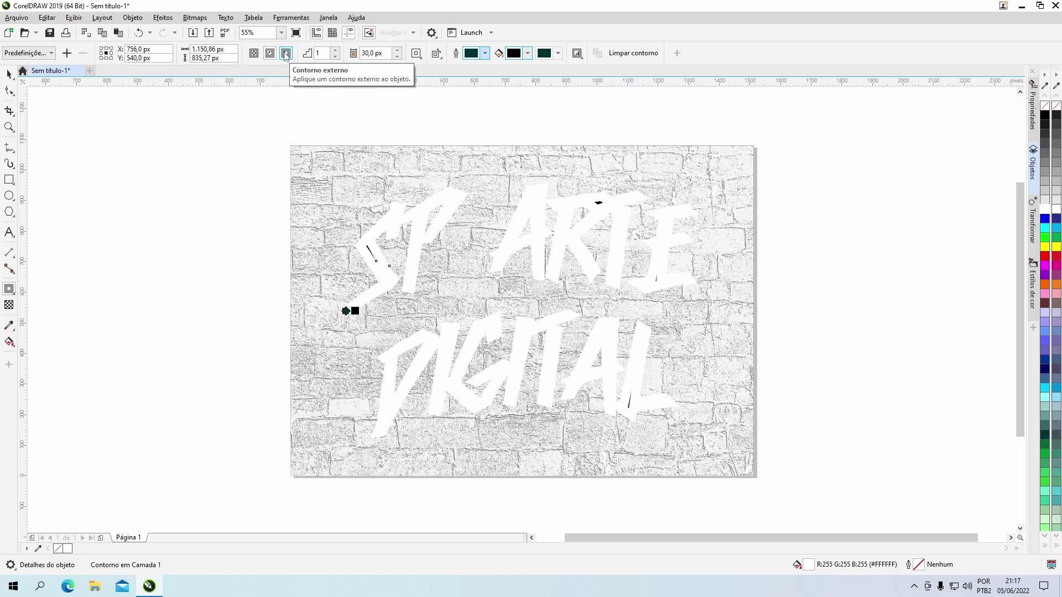
Set the contour to extend outside the lettering with a 10 px offset.
click(286, 55)
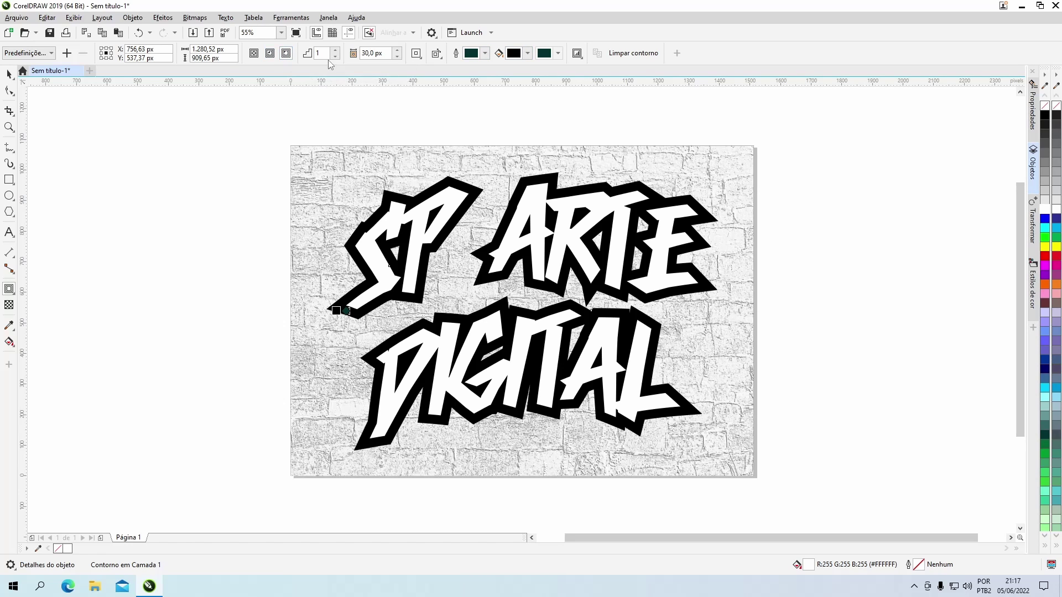
click(398, 55)
click(398, 55)
drag(396, 57, 392, 103)
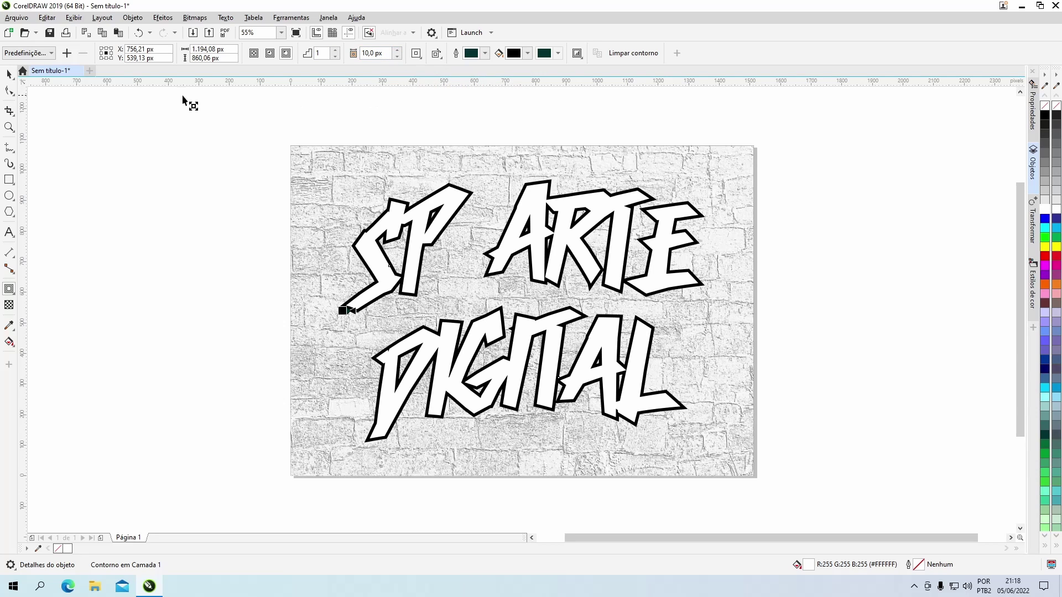
click(9, 74)
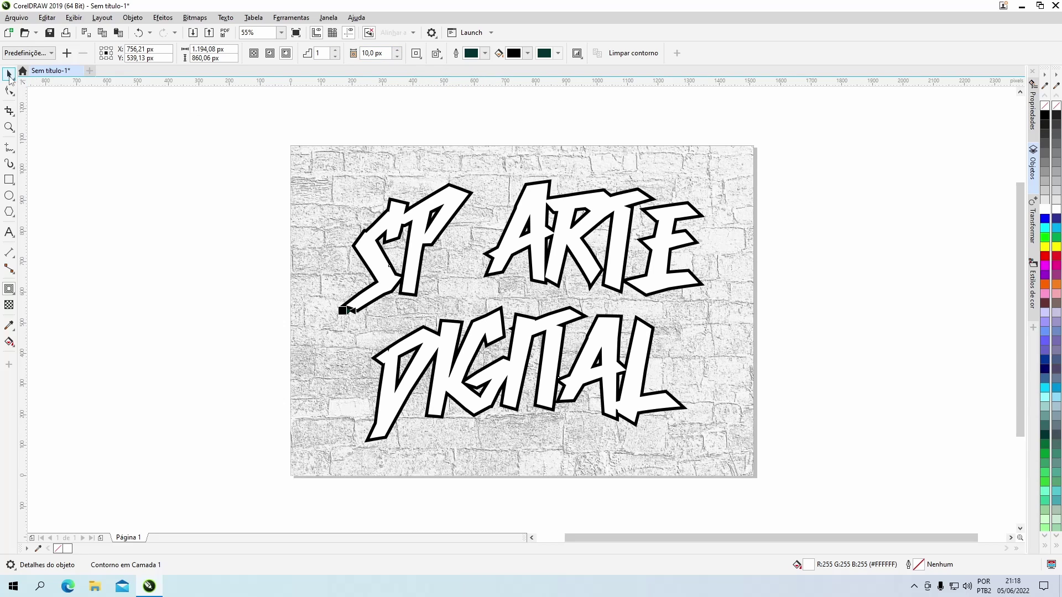
click(162, 191)
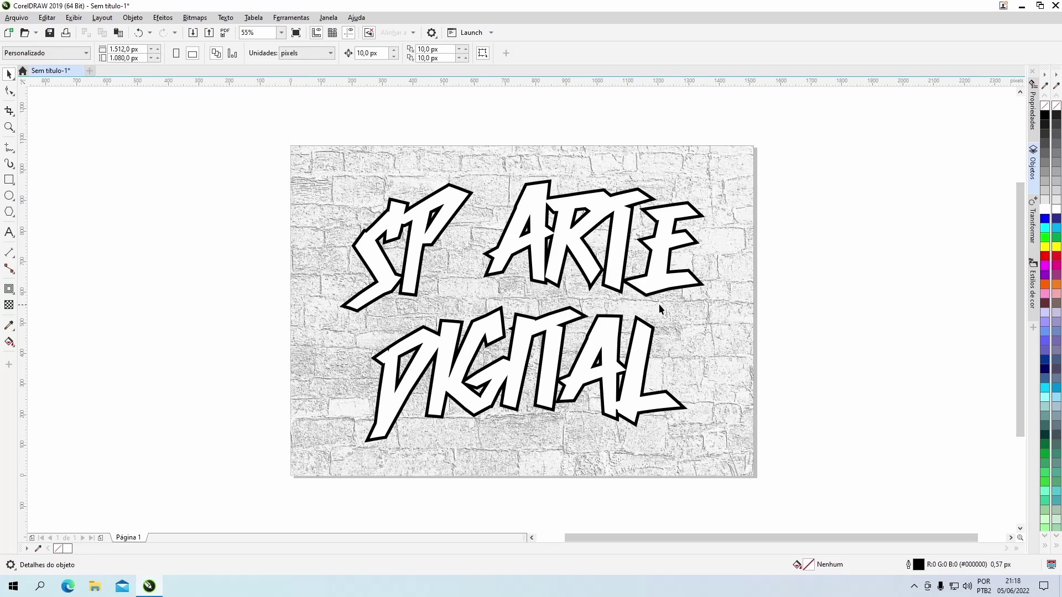
Break the black contour apart into its own object and reselect the lettering.
click(703, 286)
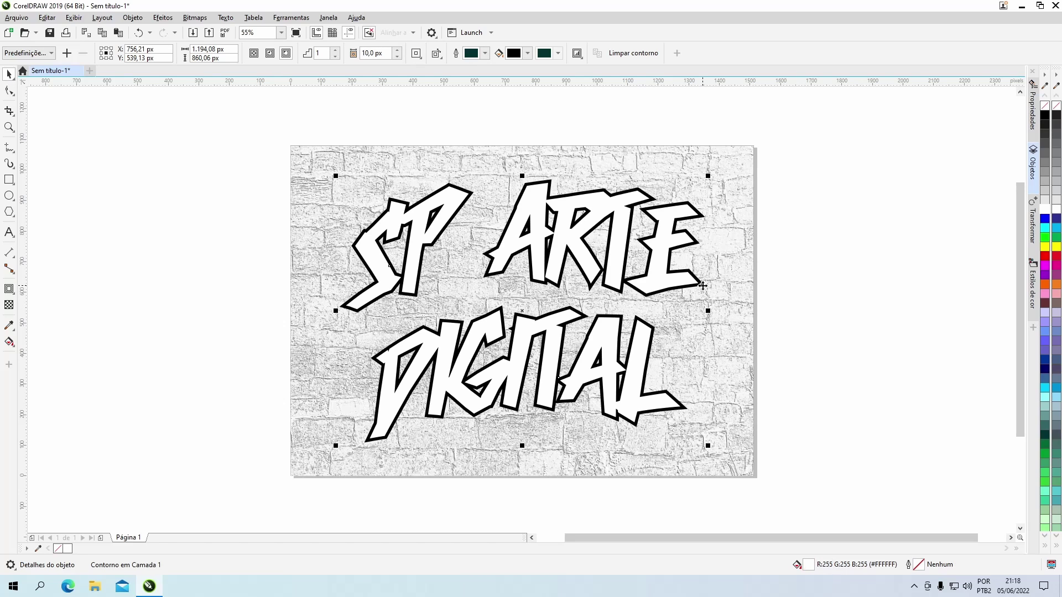
right_click(702, 286)
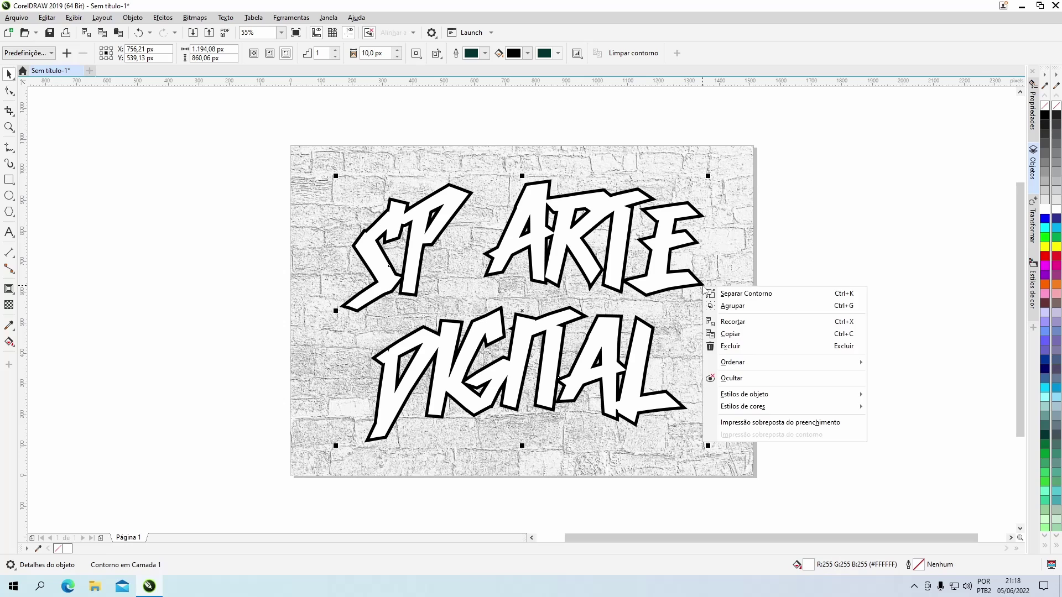
click(763, 295)
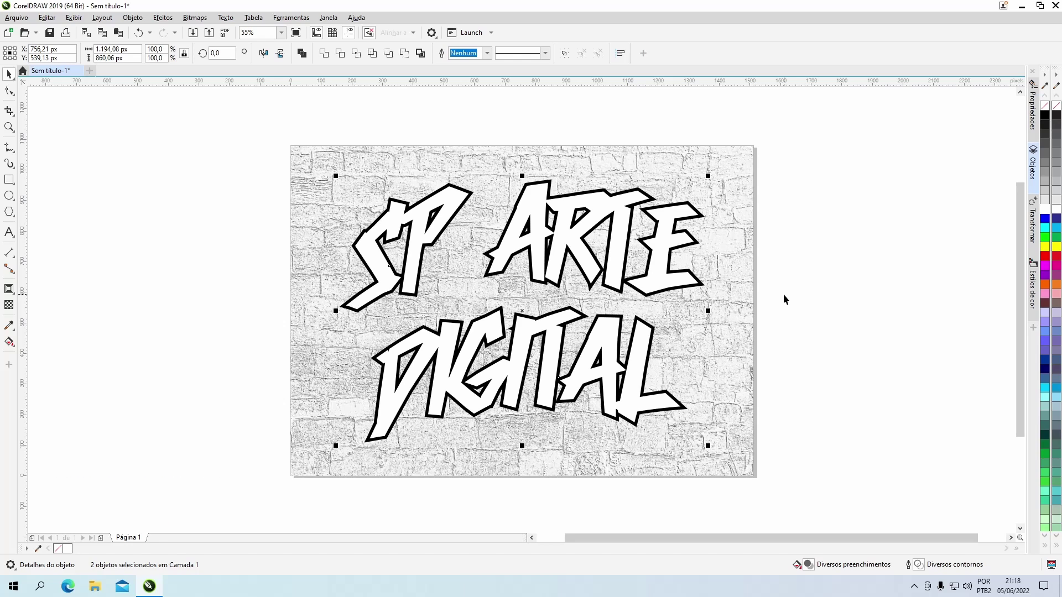
key(Tab)
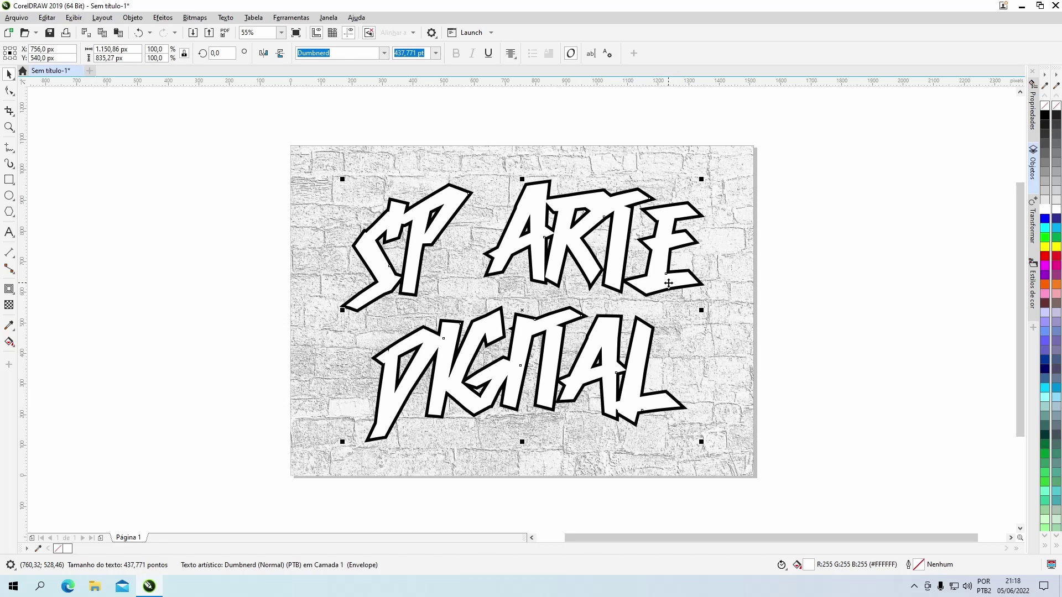
Apply the 'grafite' gradient preset to the lettering in the fill editor.
key(F11)
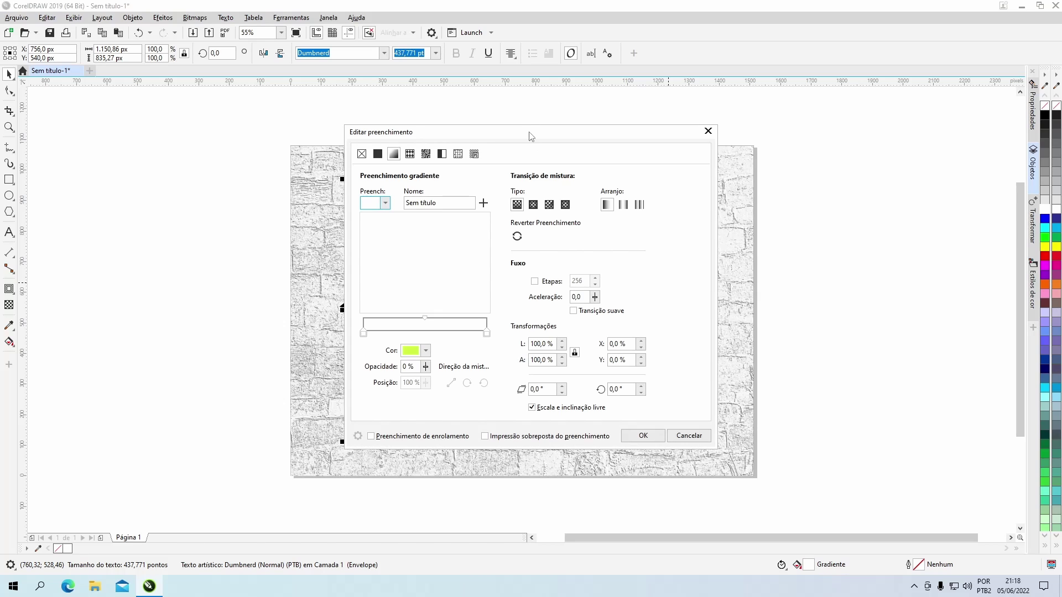
drag(530, 134, 806, 139)
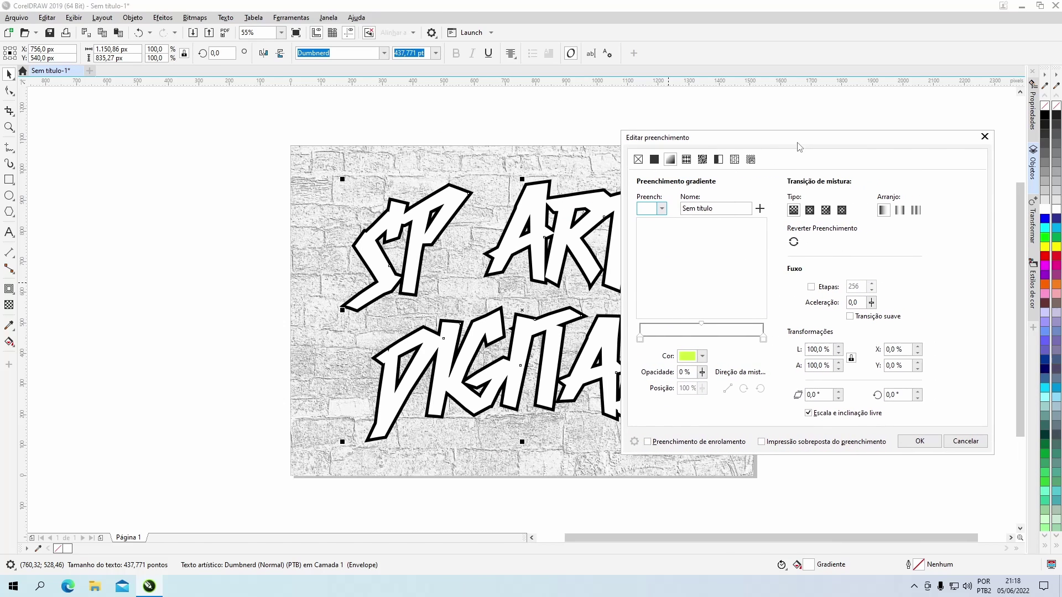
click(662, 209)
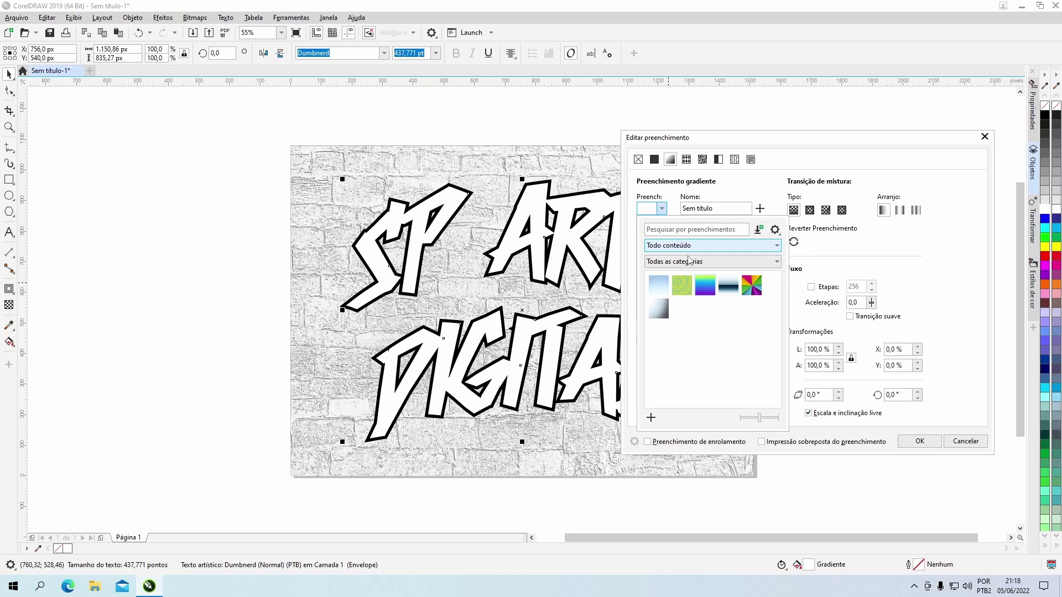
click(706, 291)
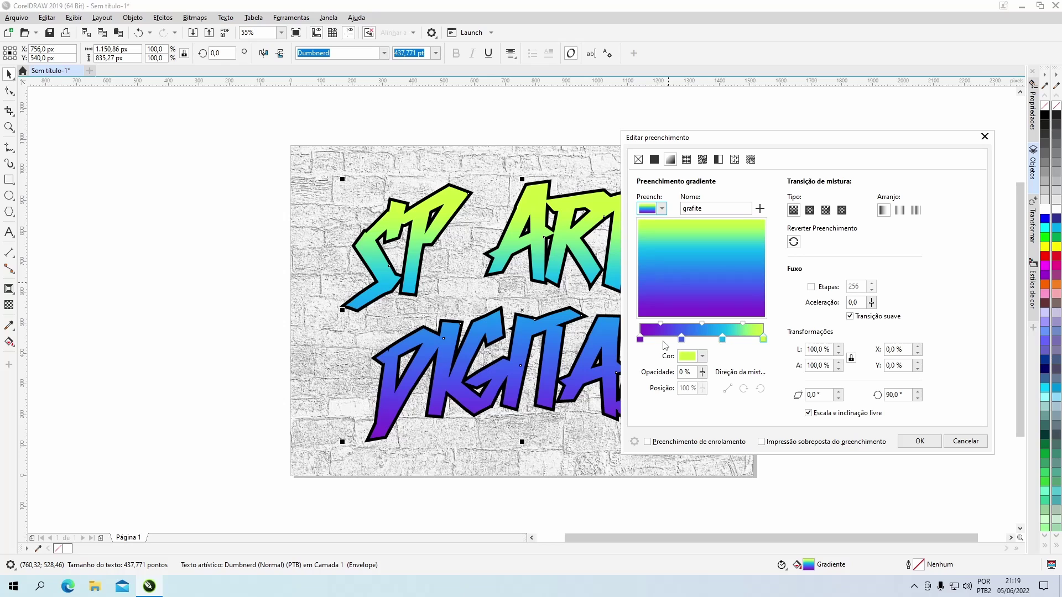
Adjust the 34% and 67% gradient stop positions, confirm, and reselect the lettering.
click(682, 339)
click(685, 389)
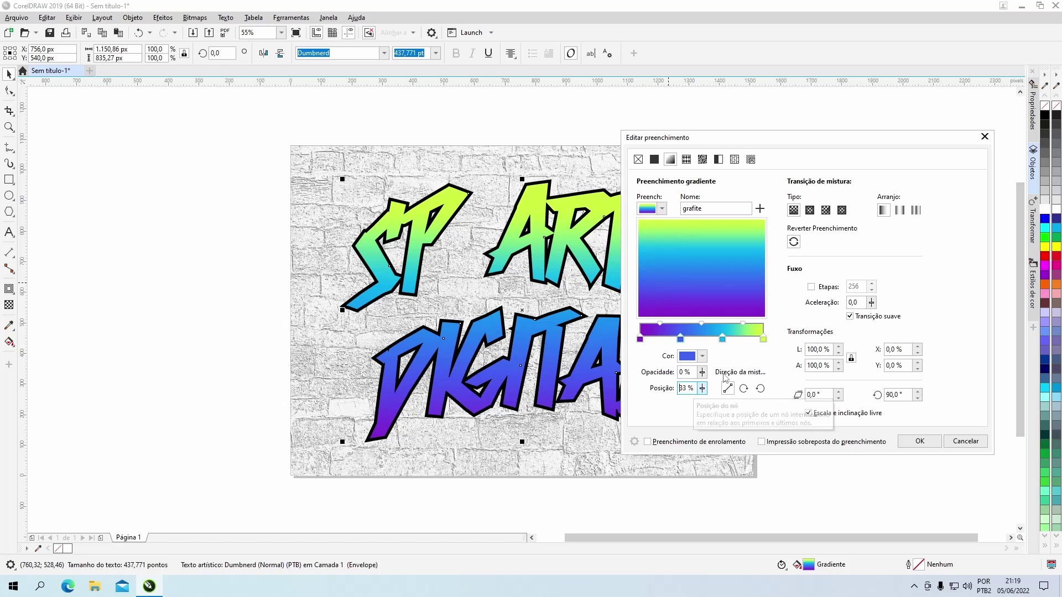
click(722, 338)
click(689, 387)
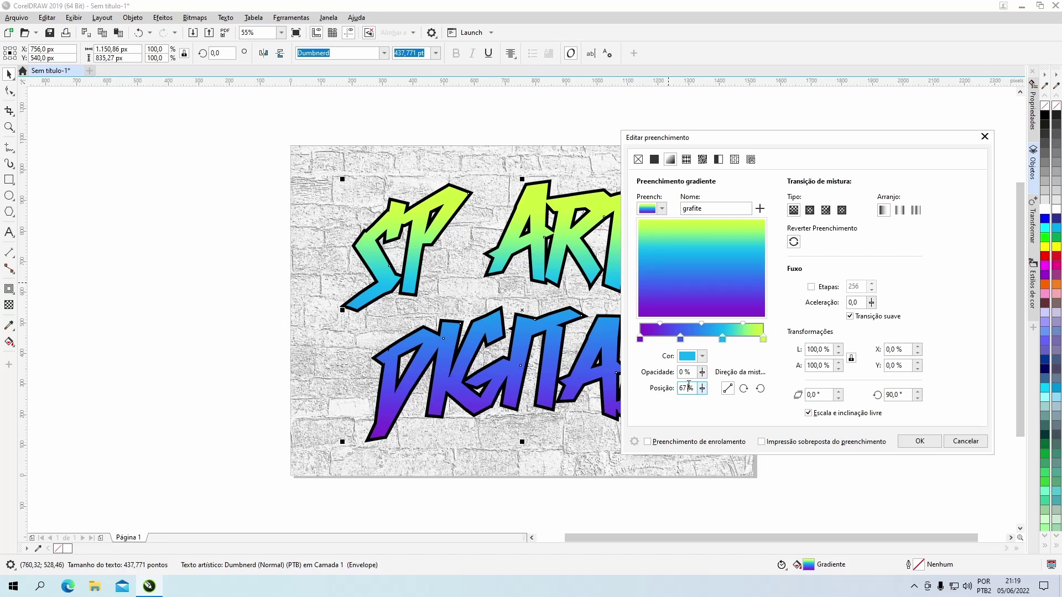
scroll(688, 388, down, 1)
click(917, 443)
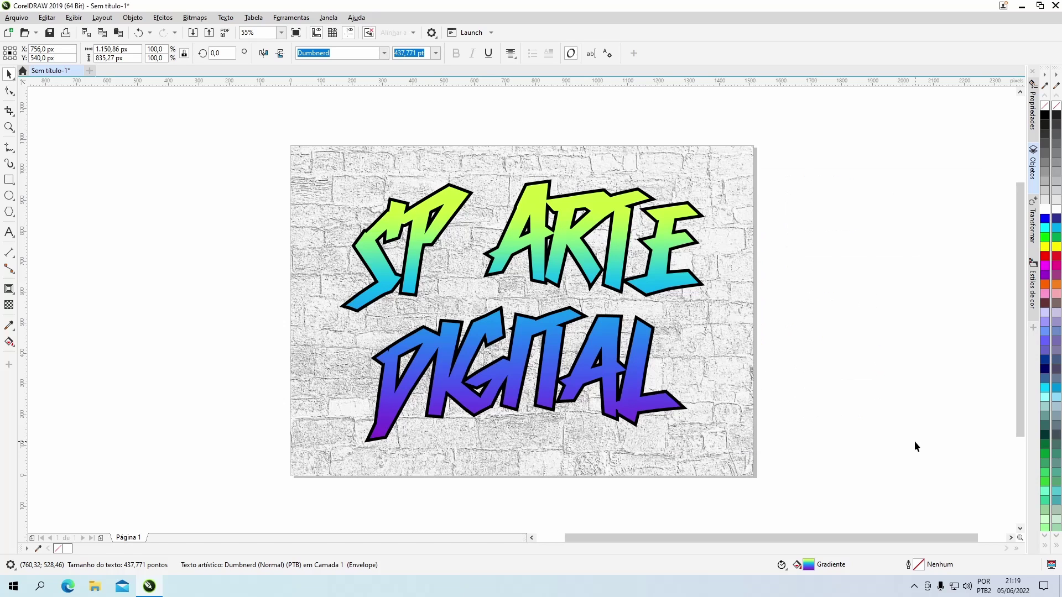
click(828, 307)
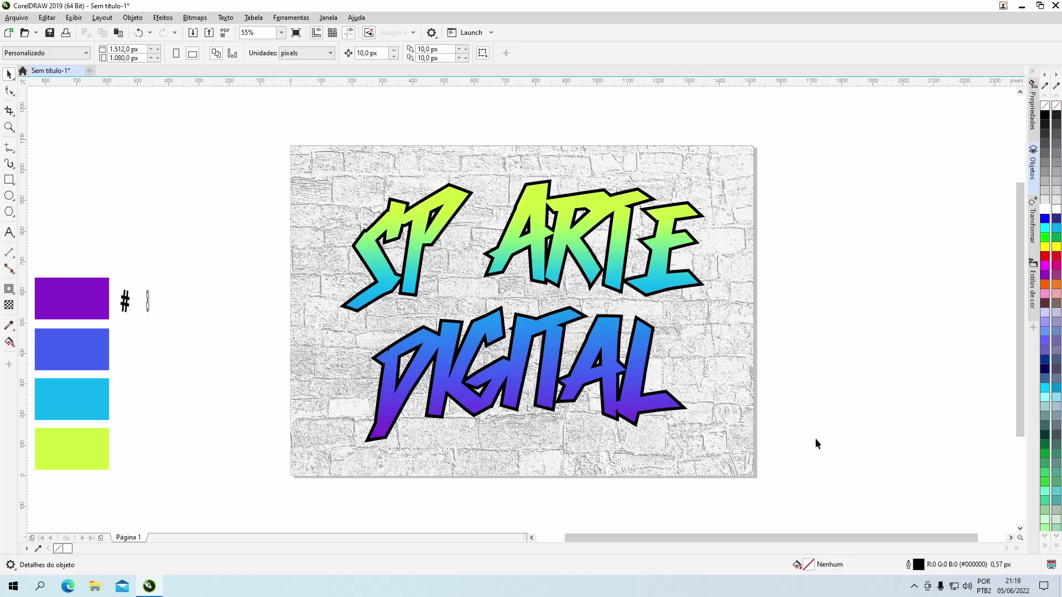
click(521, 360)
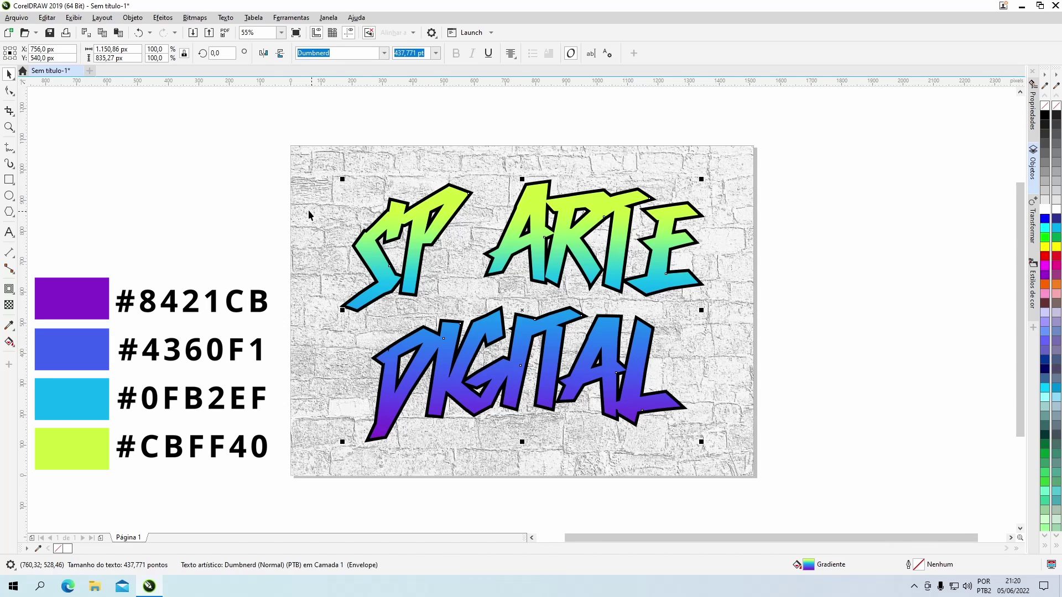
Emboss the lettering at depth 16, level 63, 20°, then convert it to curves.
click(163, 18)
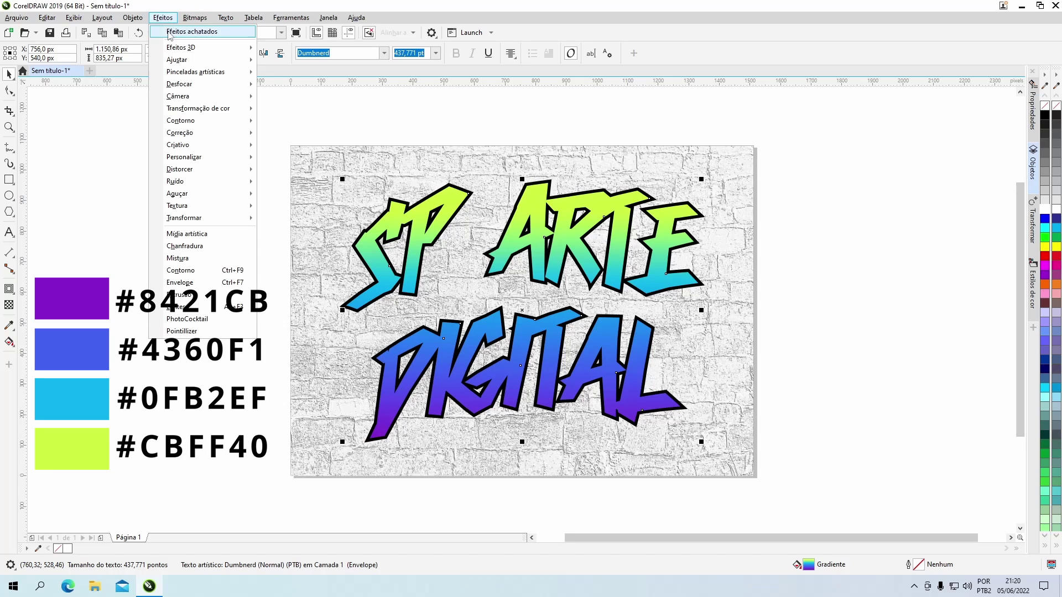
mouse_move(181, 47)
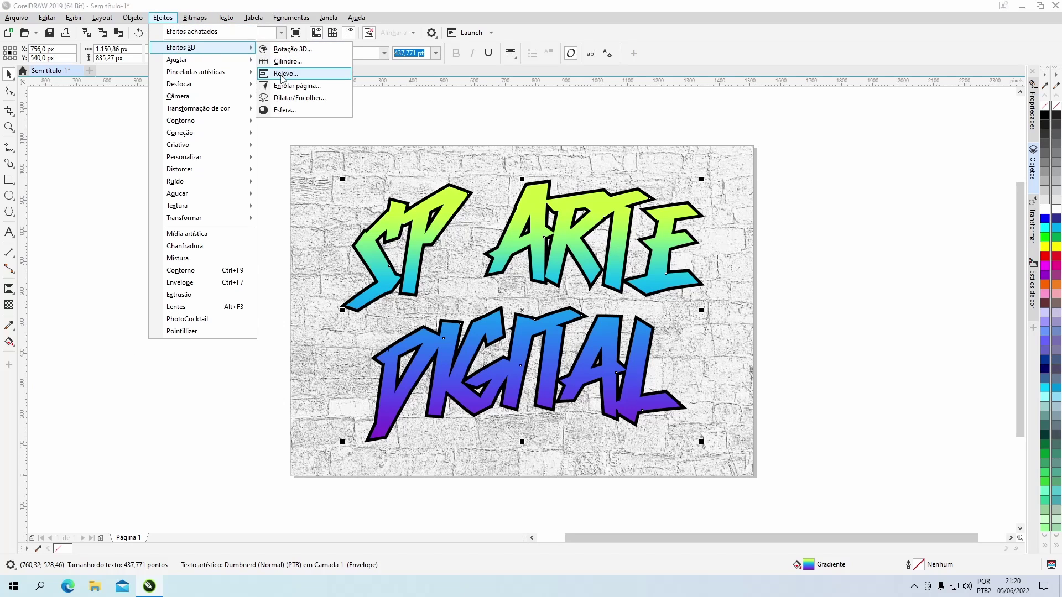
click(286, 73)
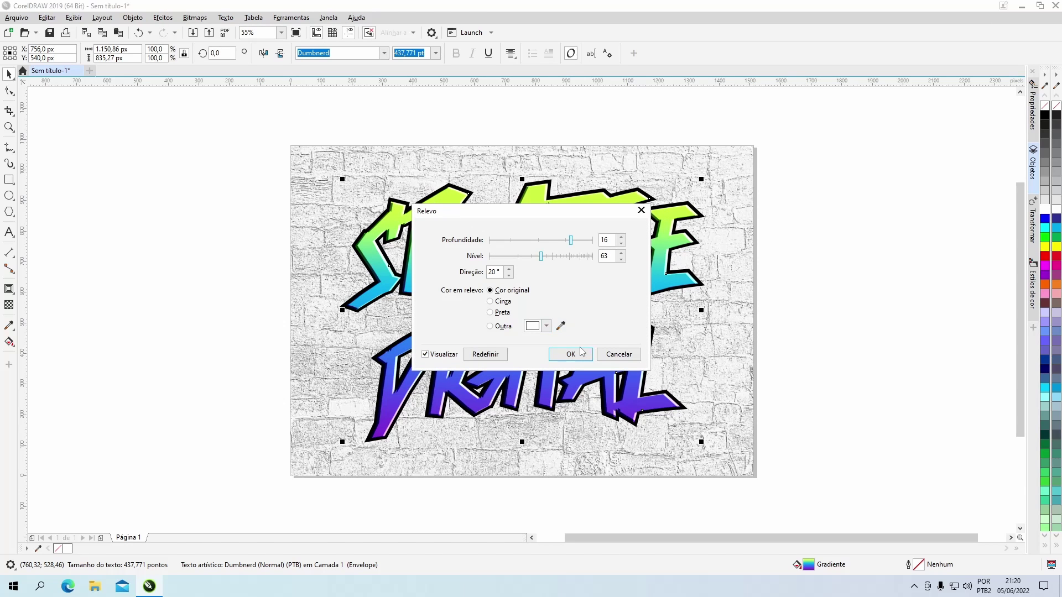
click(612, 356)
scroll(432, 188, up, 3)
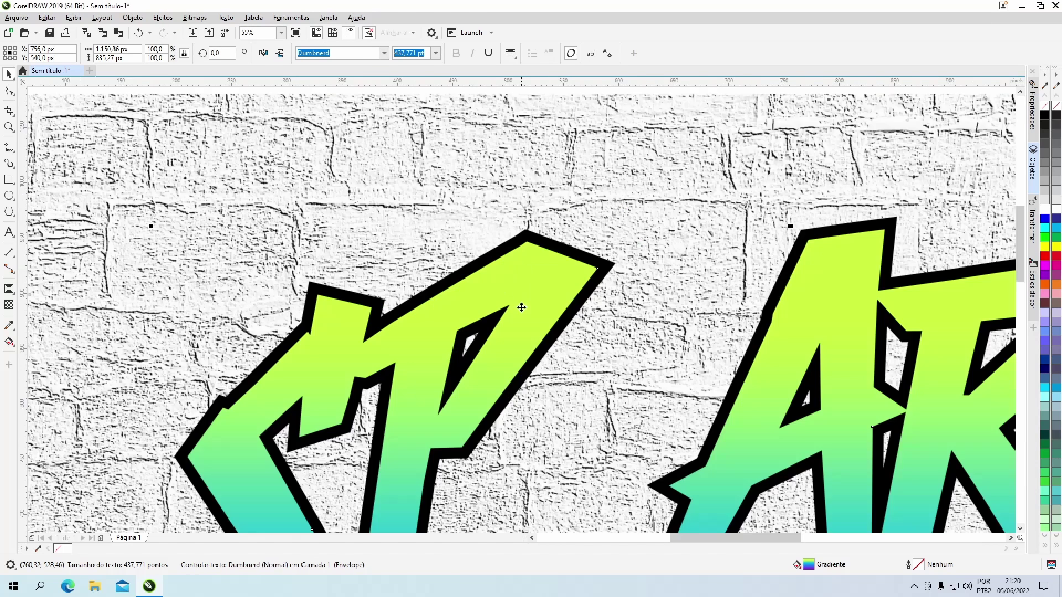
scroll(432, 188, up, 2)
click(162, 18)
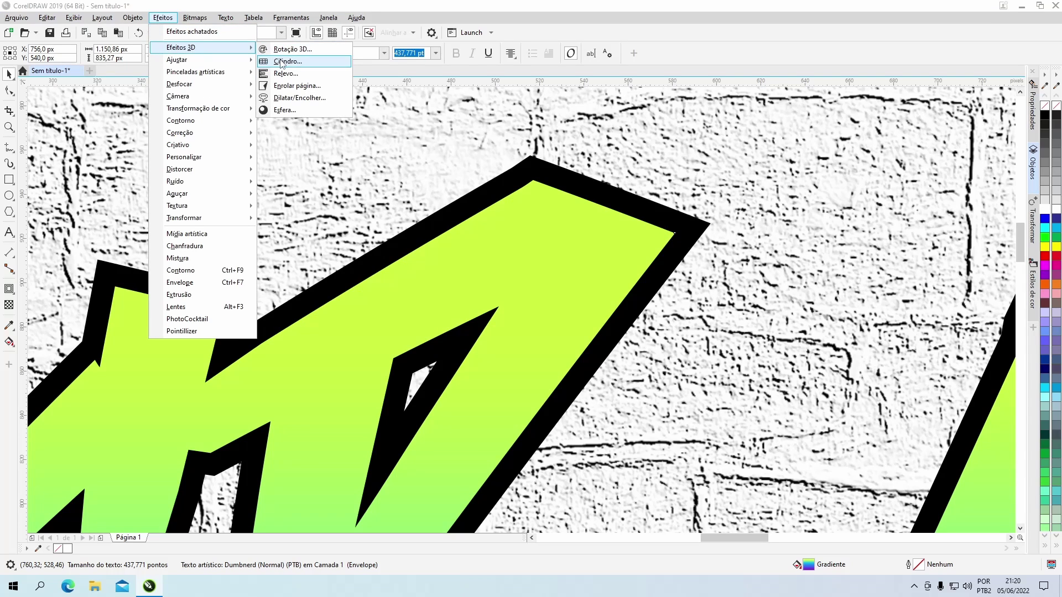
mouse_move(201, 47)
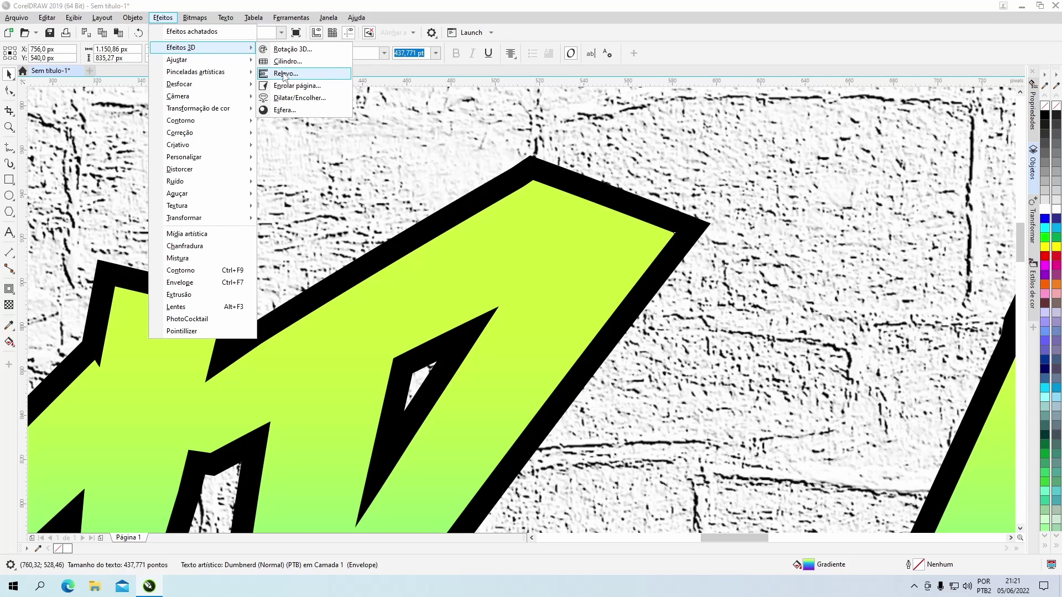
click(285, 73)
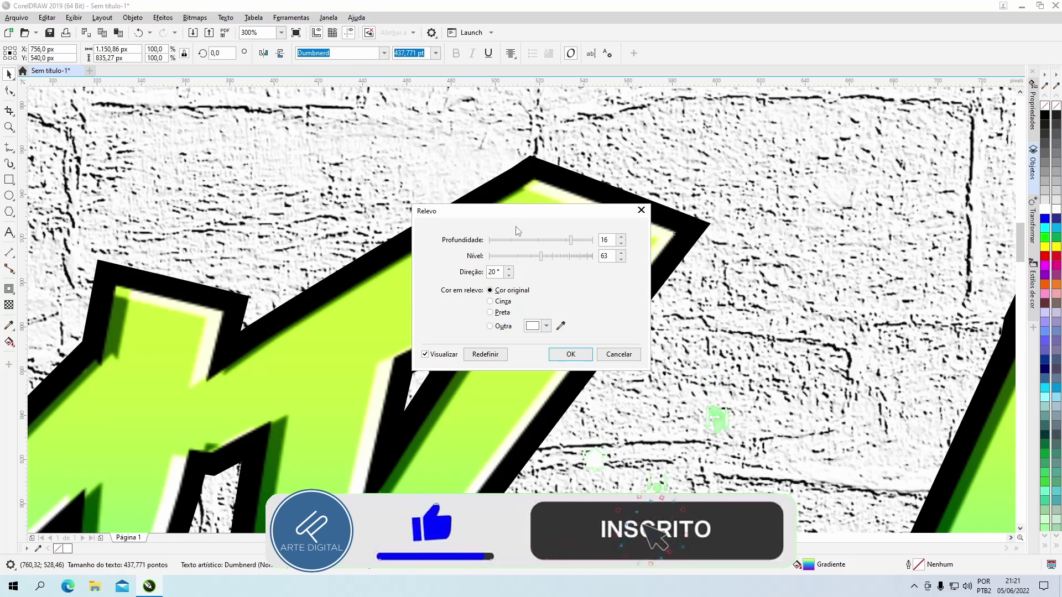
drag(519, 215, 774, 170)
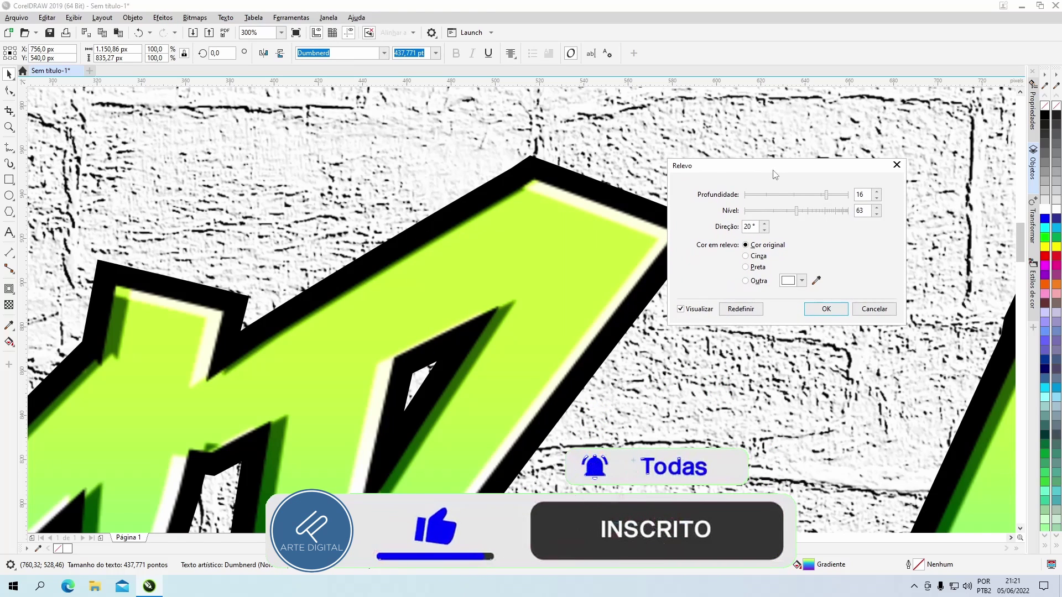
click(826, 308)
key(F4)
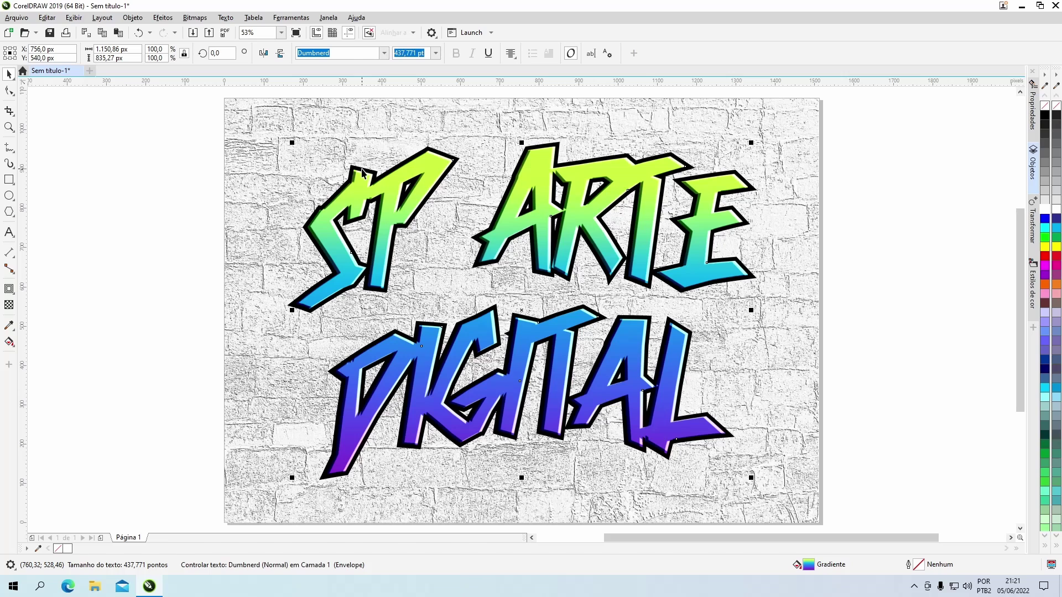
key(ctrl+q)
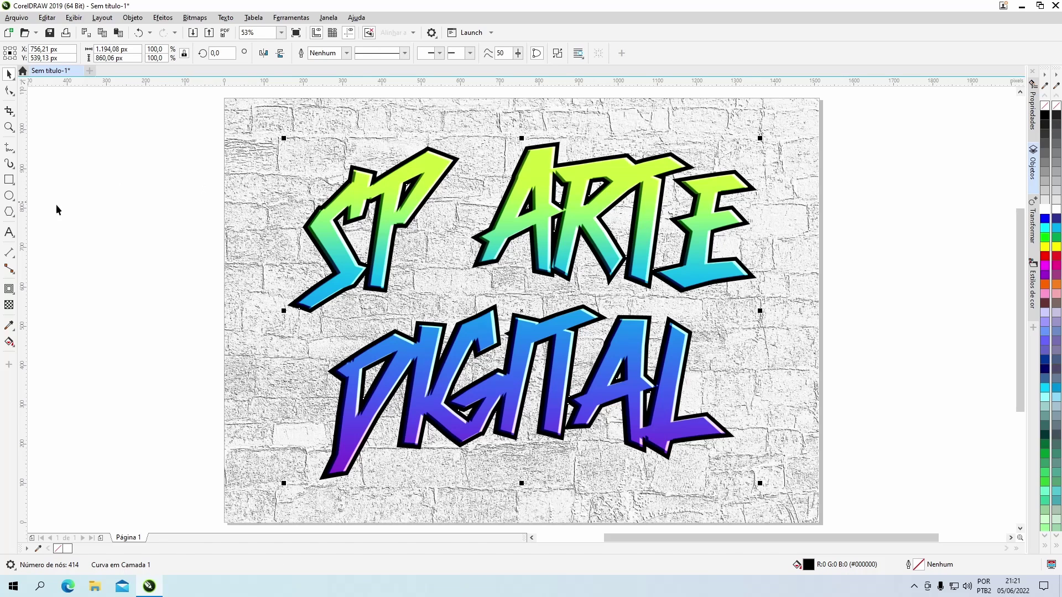
Cast a black block shadow from the lettering toward the lower right.
click(9, 290)
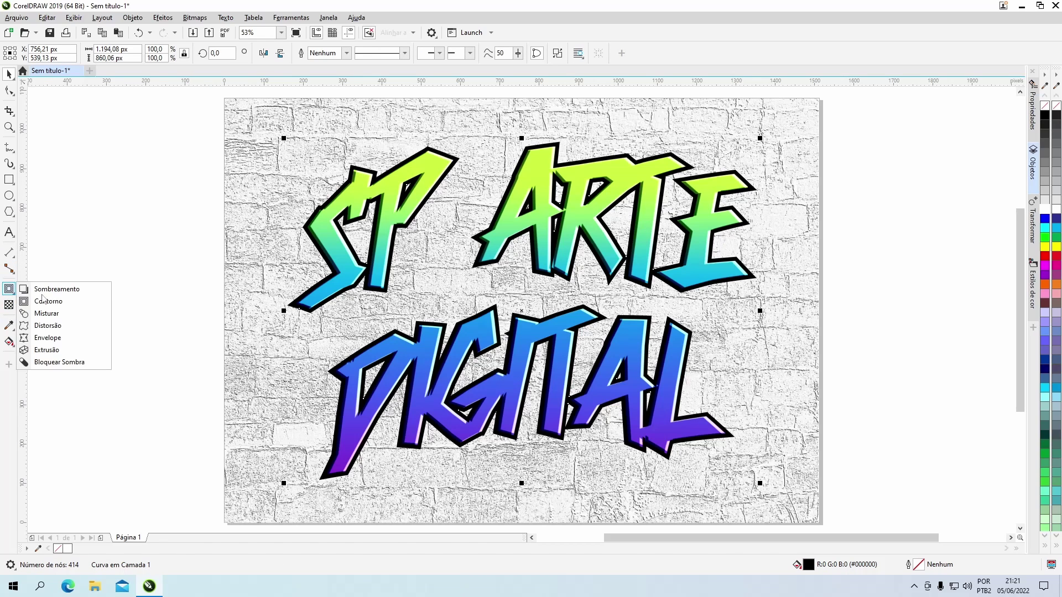
click(59, 363)
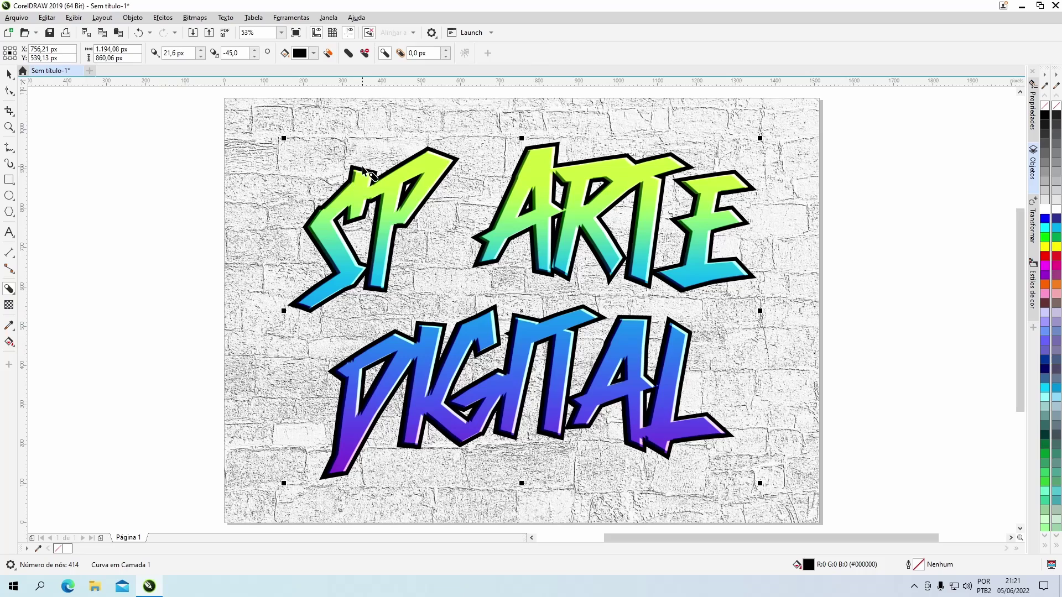
mouse_move(363, 168)
mouse_down()
mouse_move(526, 293)
mouse_move(521, 306)
mouse_up()
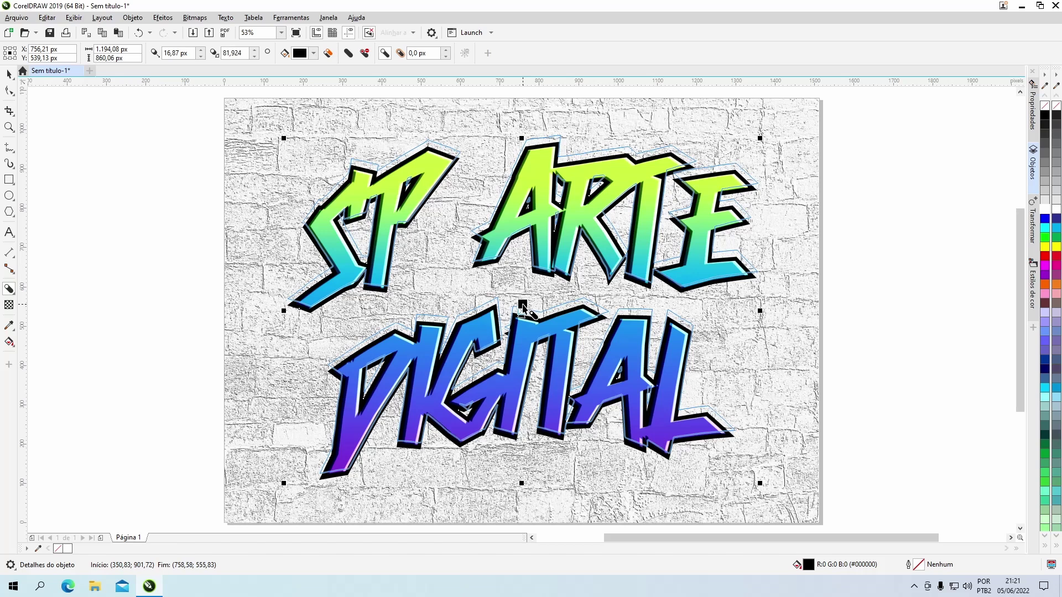
drag(521, 306, 525, 306)
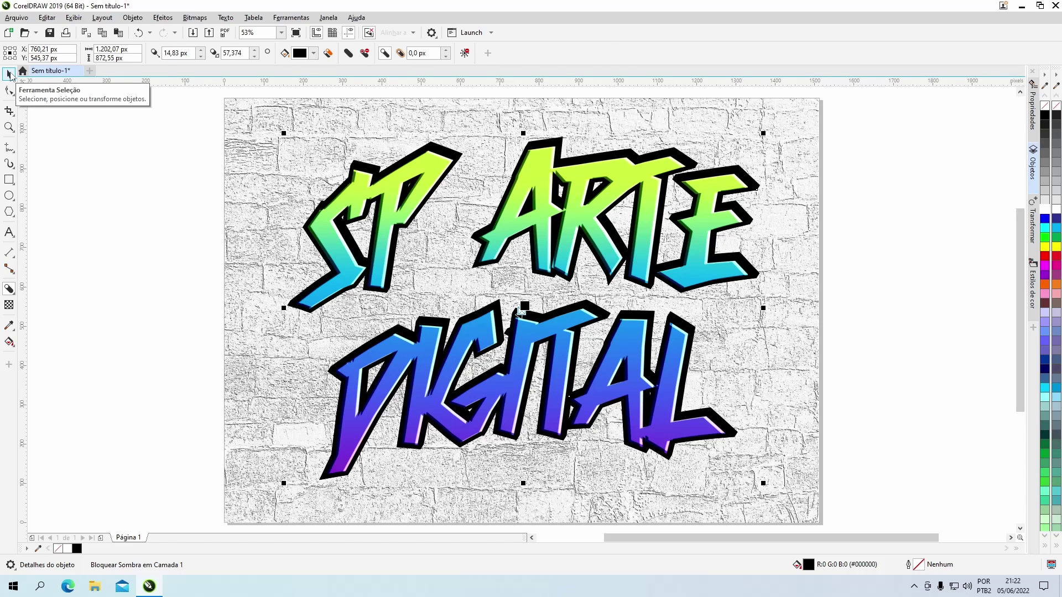
click(10, 75)
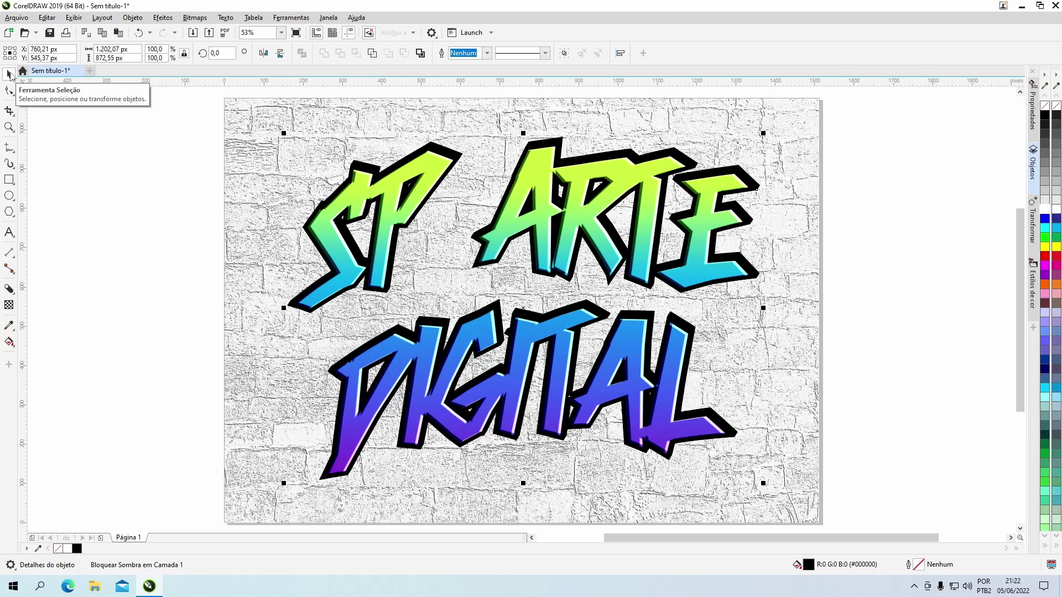
Apply the Plástico effect to the lettering with smoothness 80 and highlight 91.
click(105, 173)
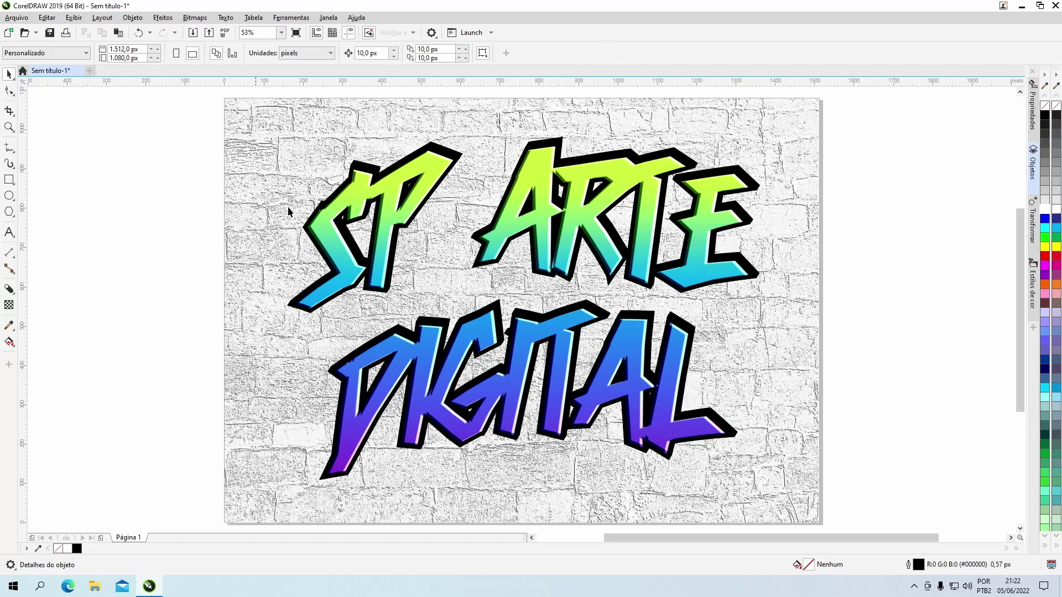
click(396, 187)
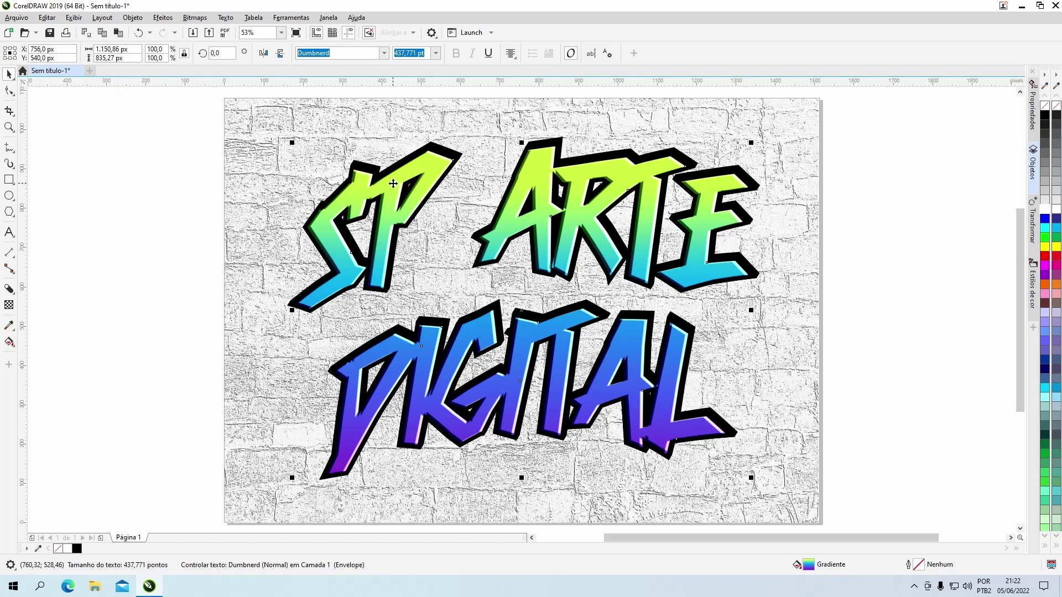
click(163, 18)
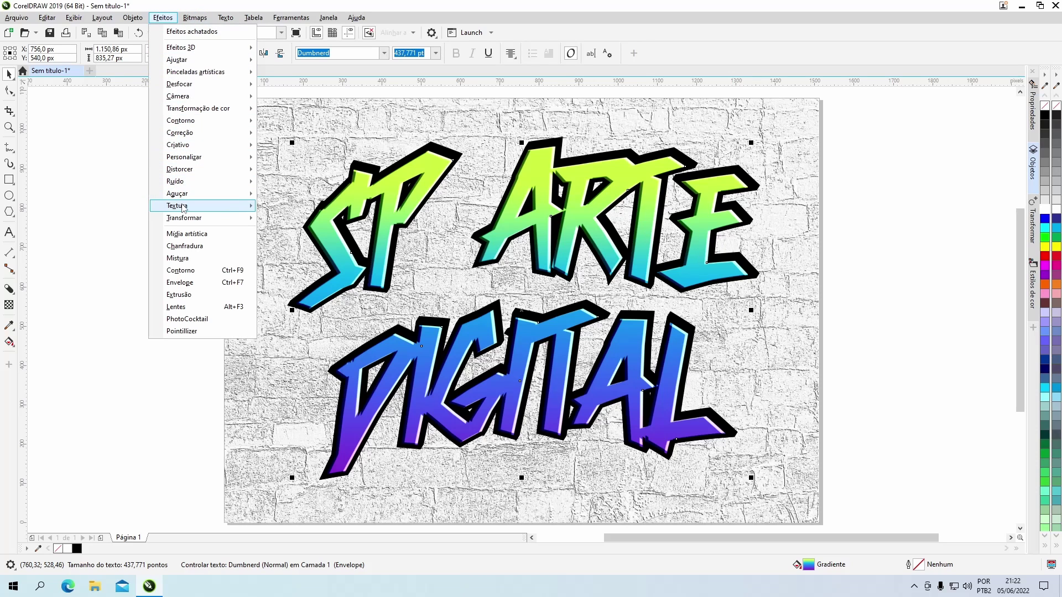
mouse_move(177, 206)
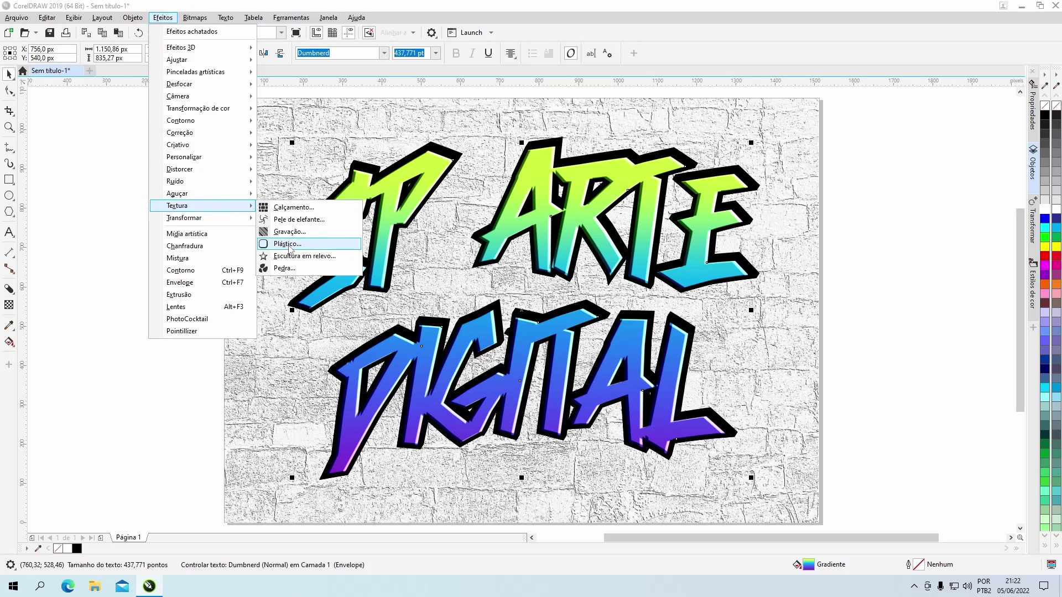
click(288, 244)
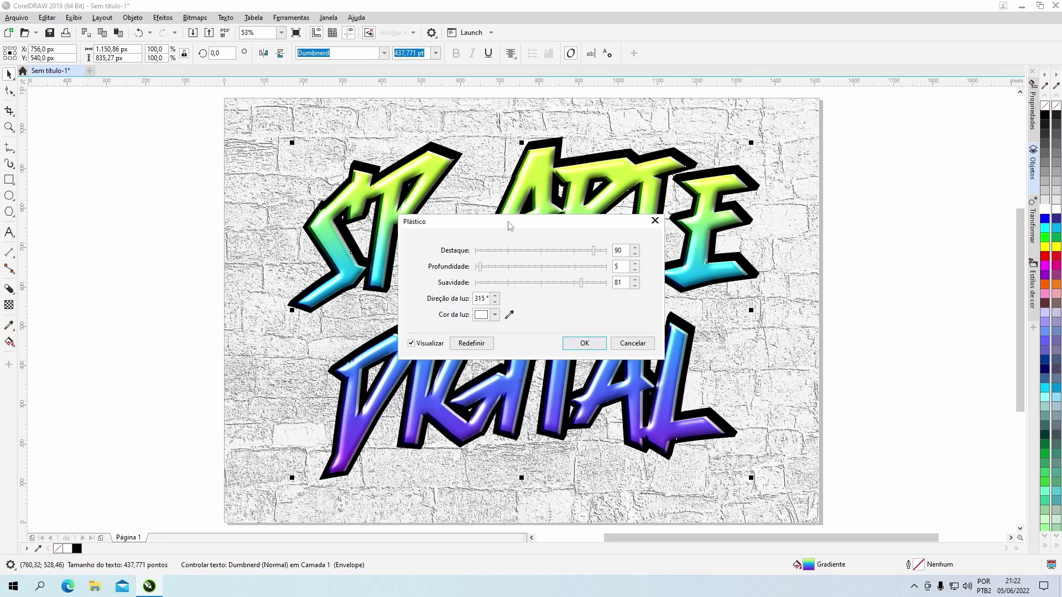
drag(510, 226, 707, 196)
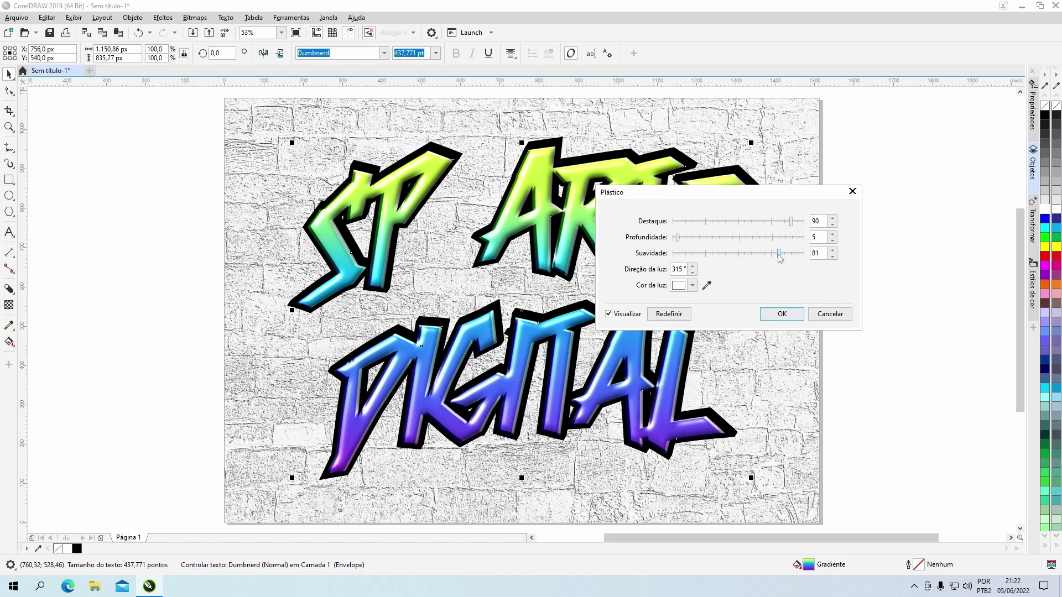
drag(780, 254, 741, 254)
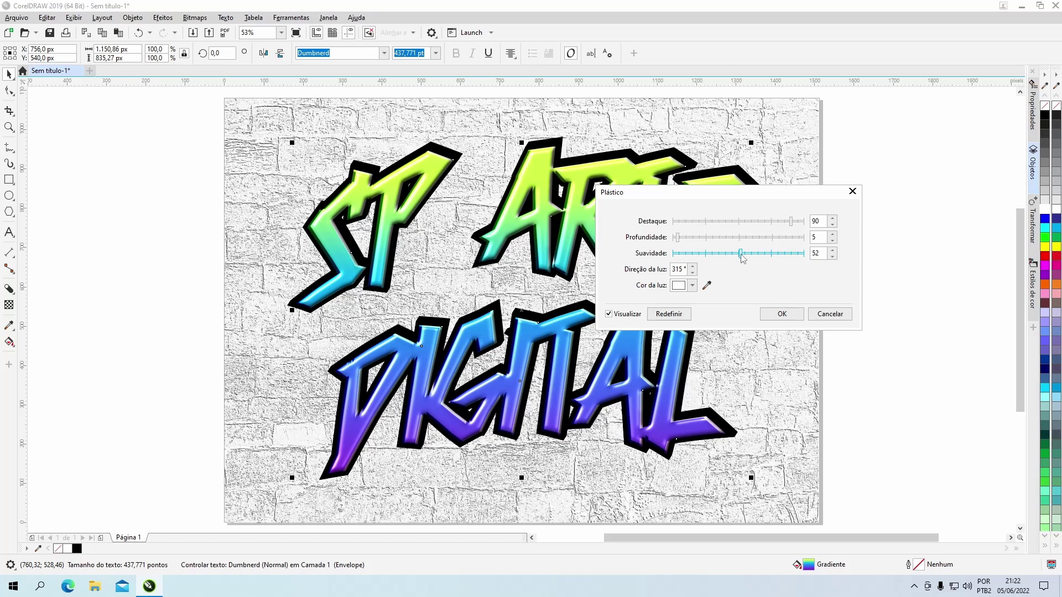
drag(742, 254, 773, 254)
drag(775, 258, 777, 255)
click(832, 218)
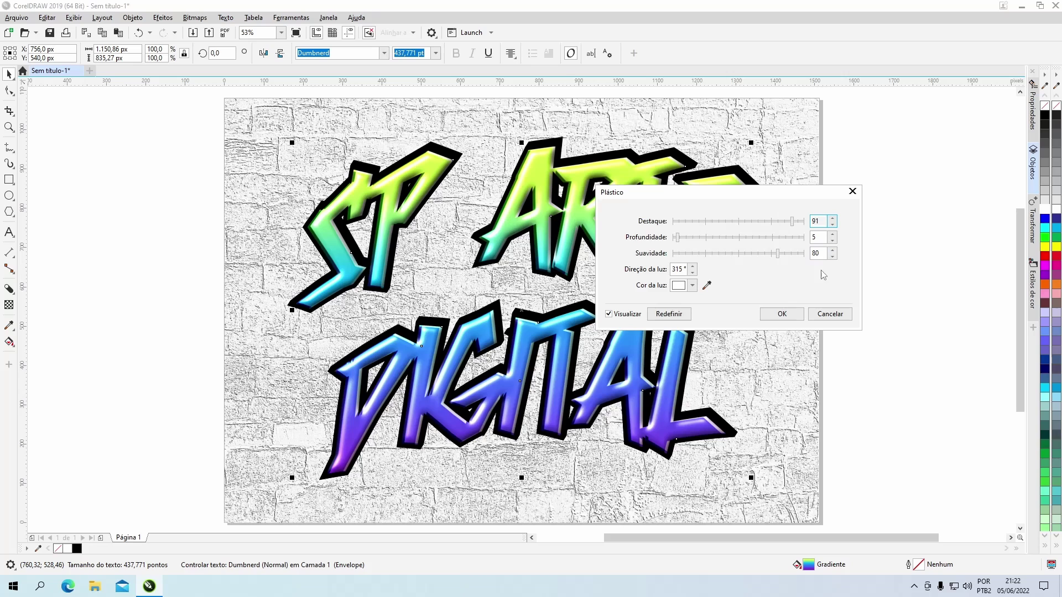
click(781, 313)
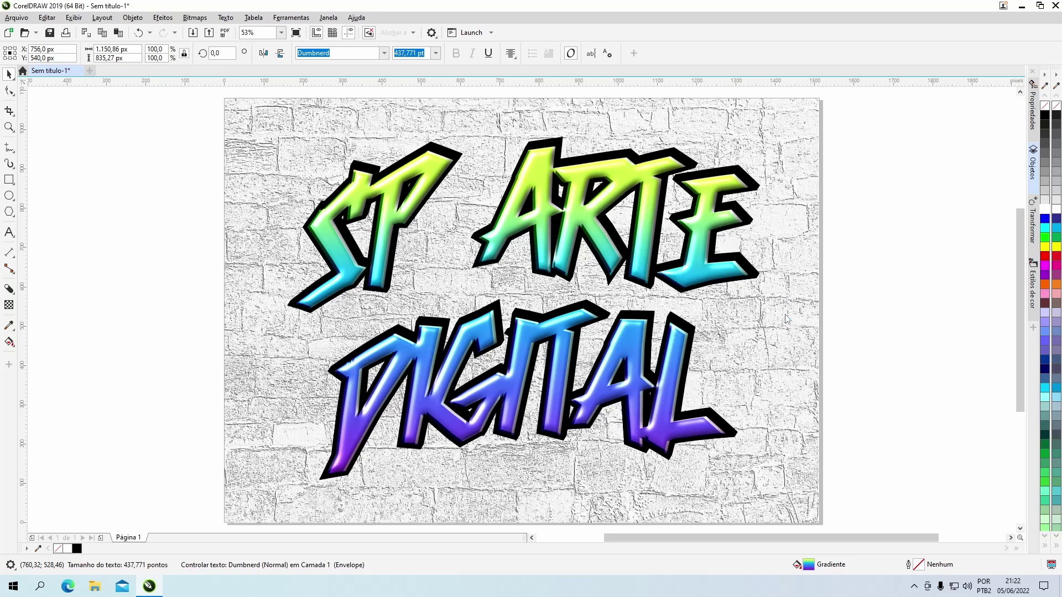
click(856, 279)
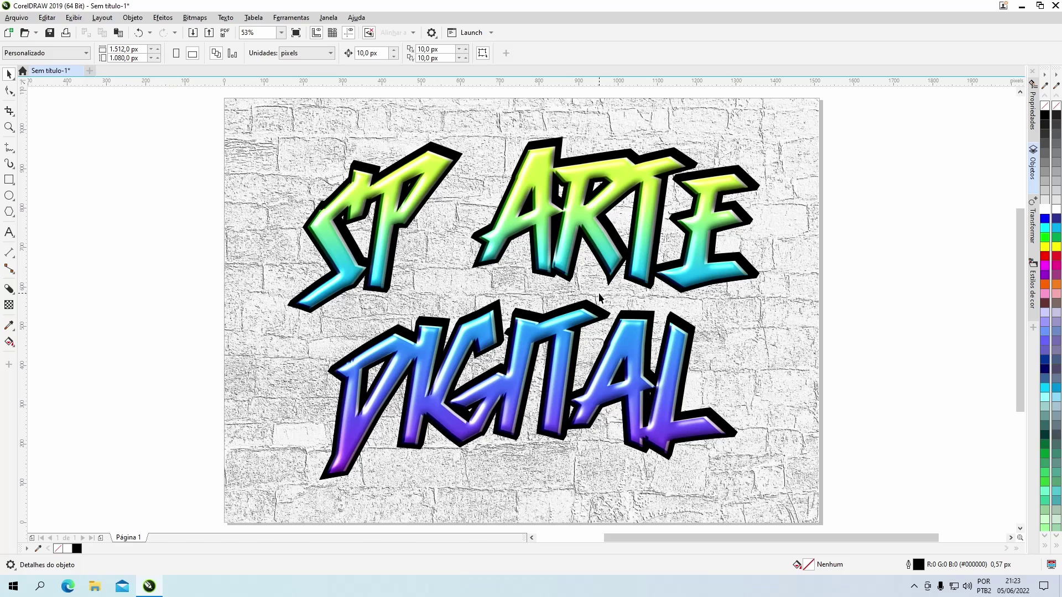
Separate the block shadow from the graffiti lettering.
click(531, 309)
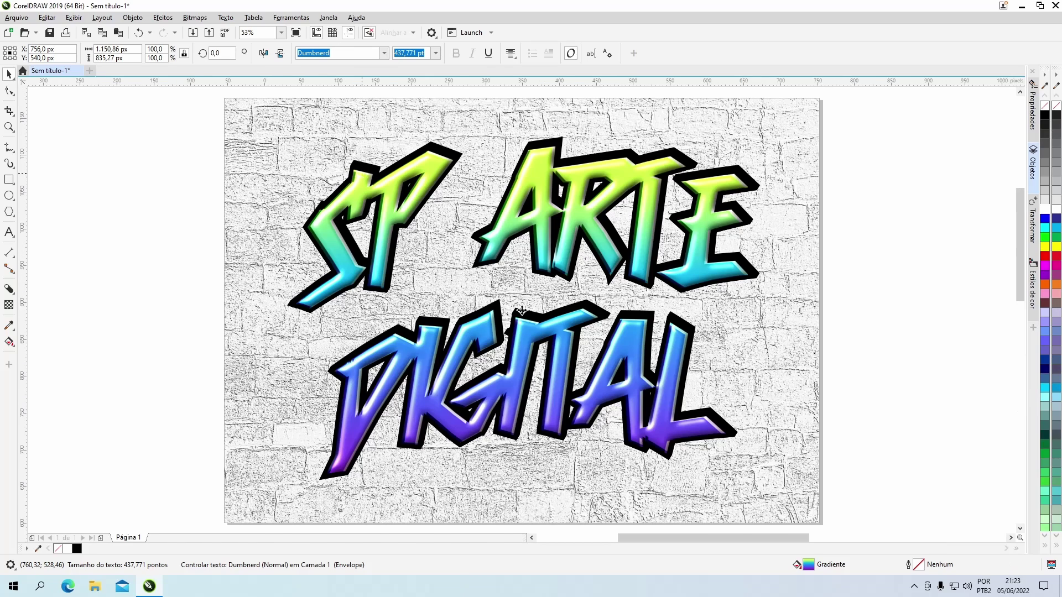
scroll(534, 304, up, 2)
scroll(534, 307, up, 2)
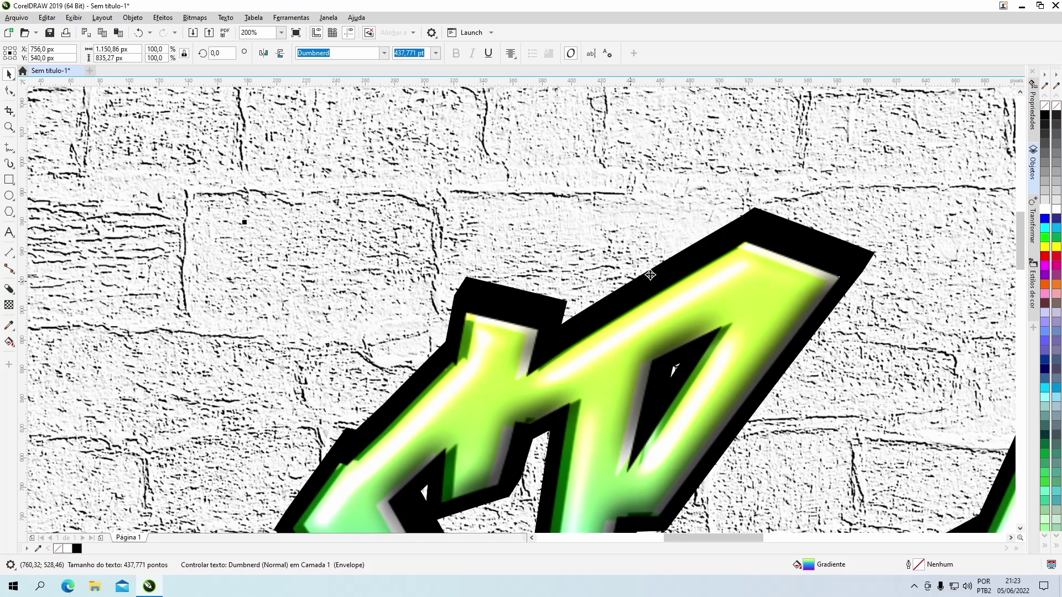
right_click(761, 212)
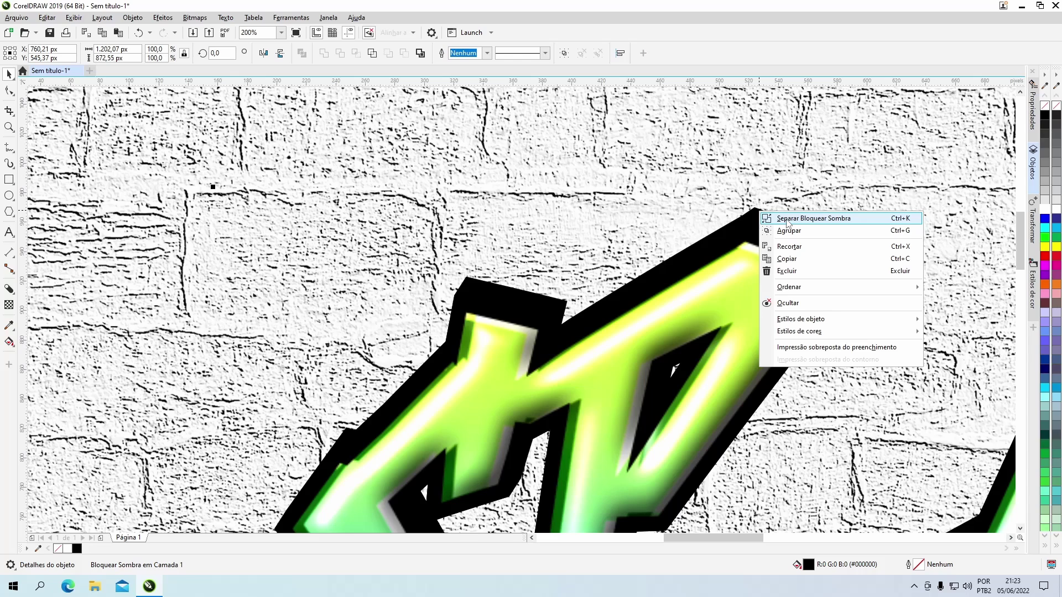
click(787, 218)
scroll(482, 332, down, 3)
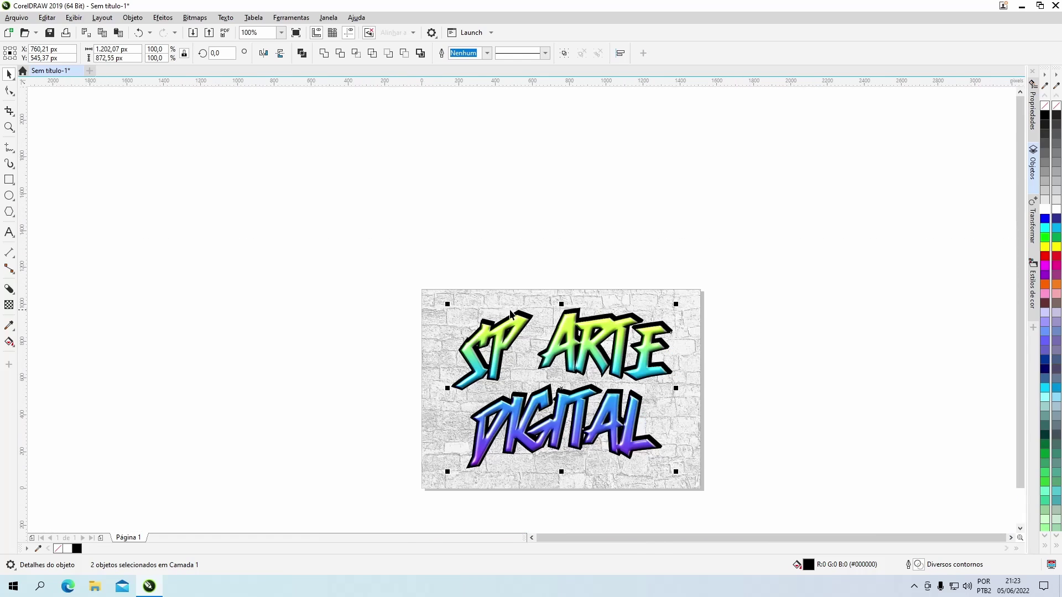
scroll(483, 332, down, 2)
scroll(515, 412, up, 1)
scroll(453, 171, down, 1)
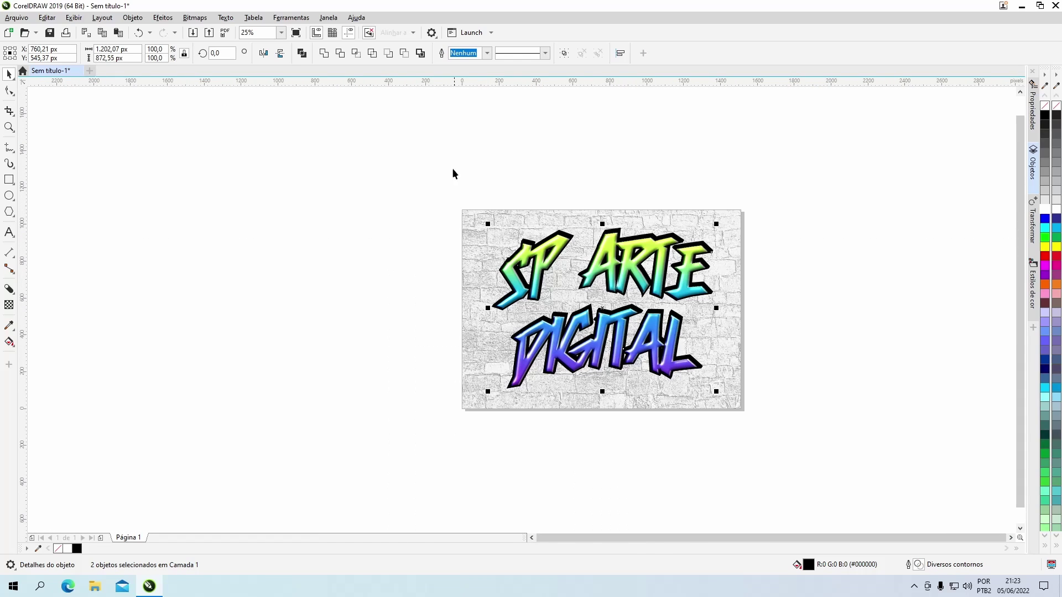
Create a boundary shape around the lettering, filled white with no outline.
click(420, 53)
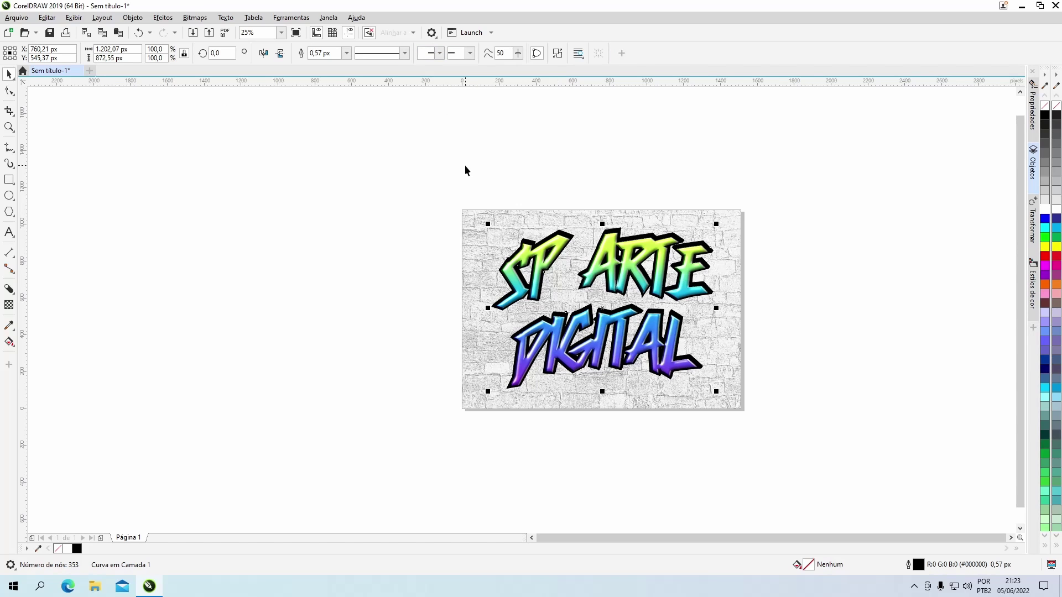
key(shift+F2)
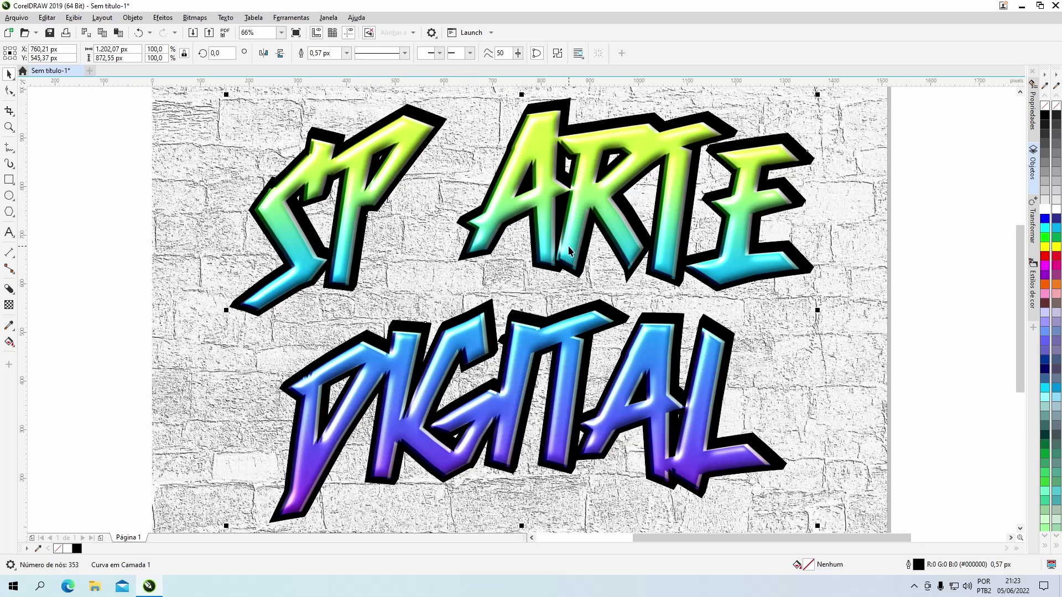
click(1050, 214)
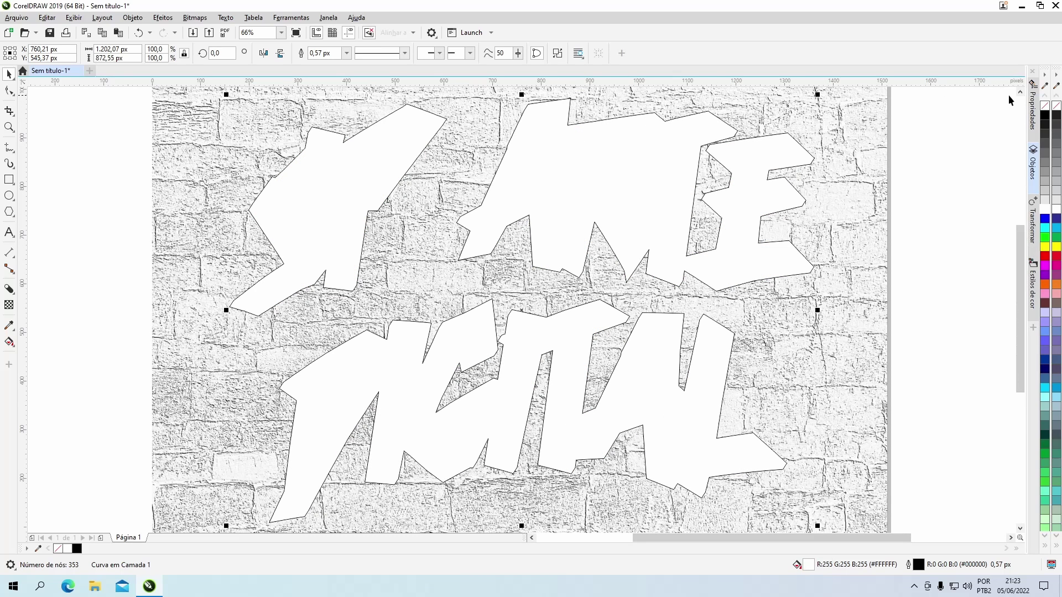
right_click(1045, 105)
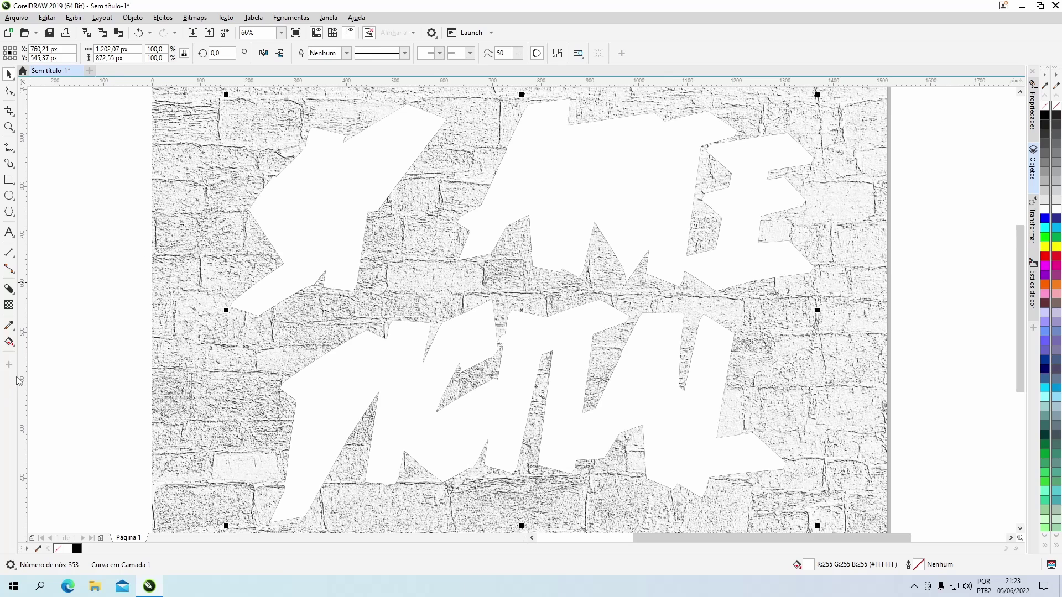
Add a contour with white fill to the boundary shape.
click(13, 295)
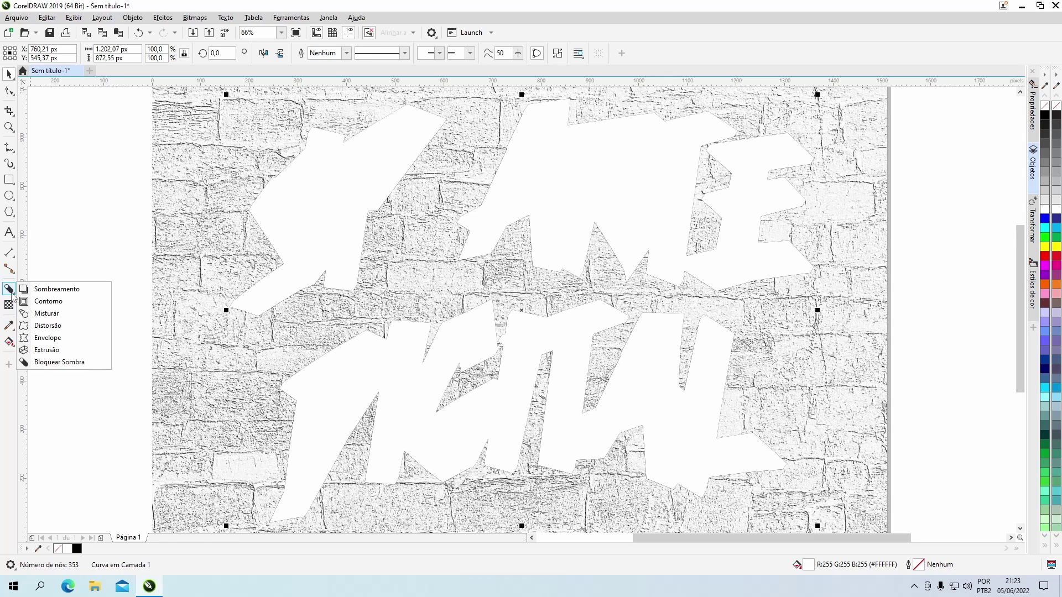
click(38, 302)
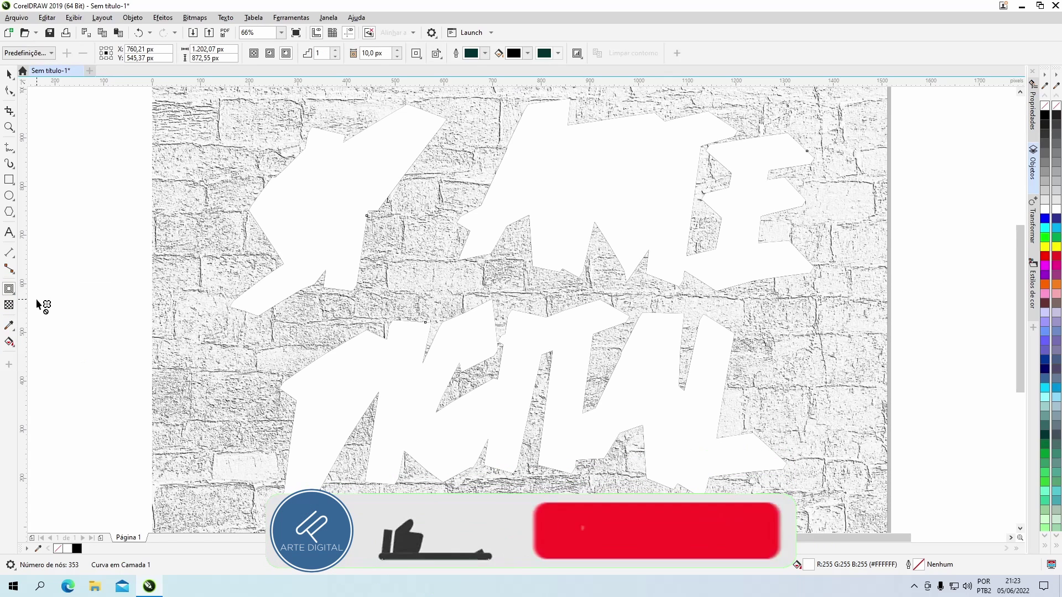
click(528, 53)
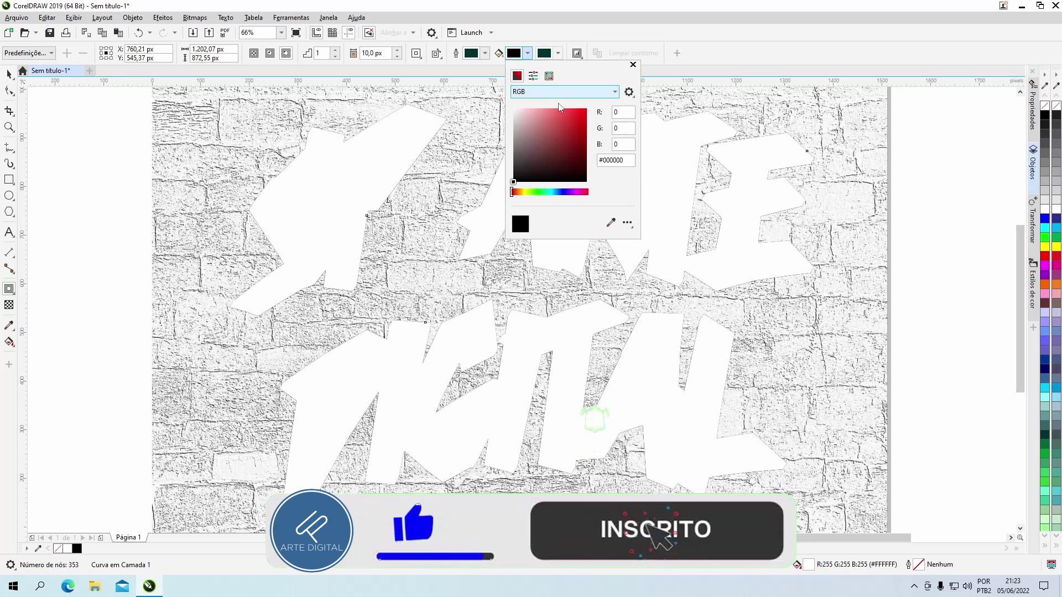
click(610, 222)
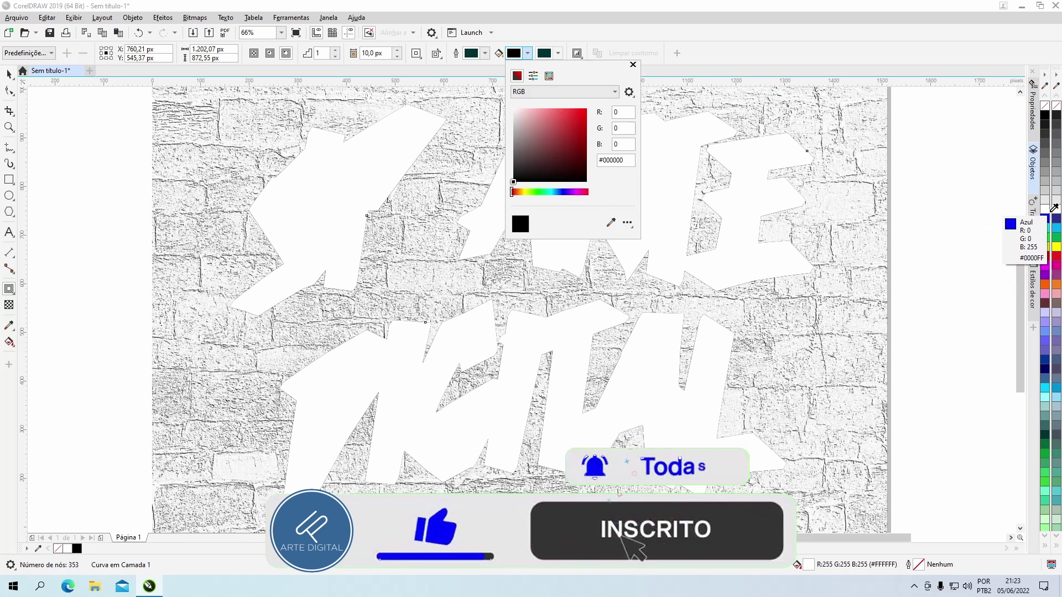
click(1049, 215)
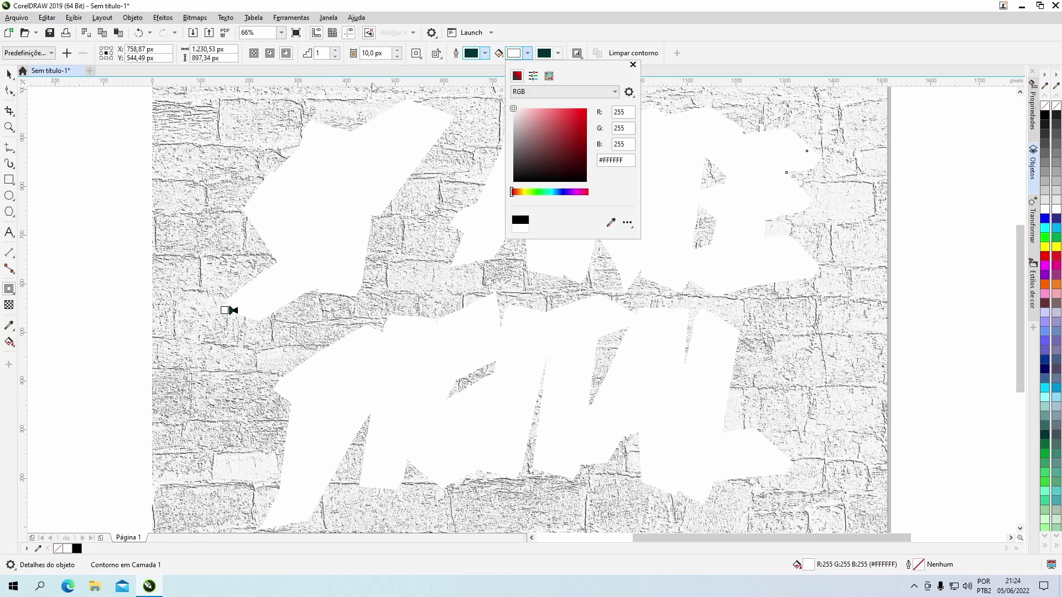
click(9, 75)
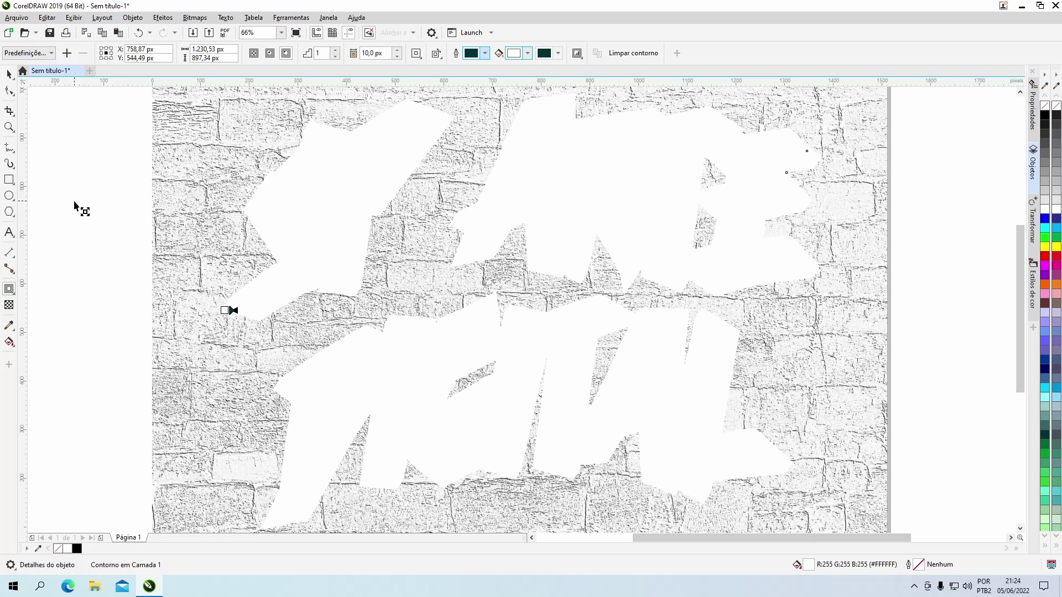
Send the white contour shape behind the lettering and fit the page in view.
key(ctrl+Page_Down)
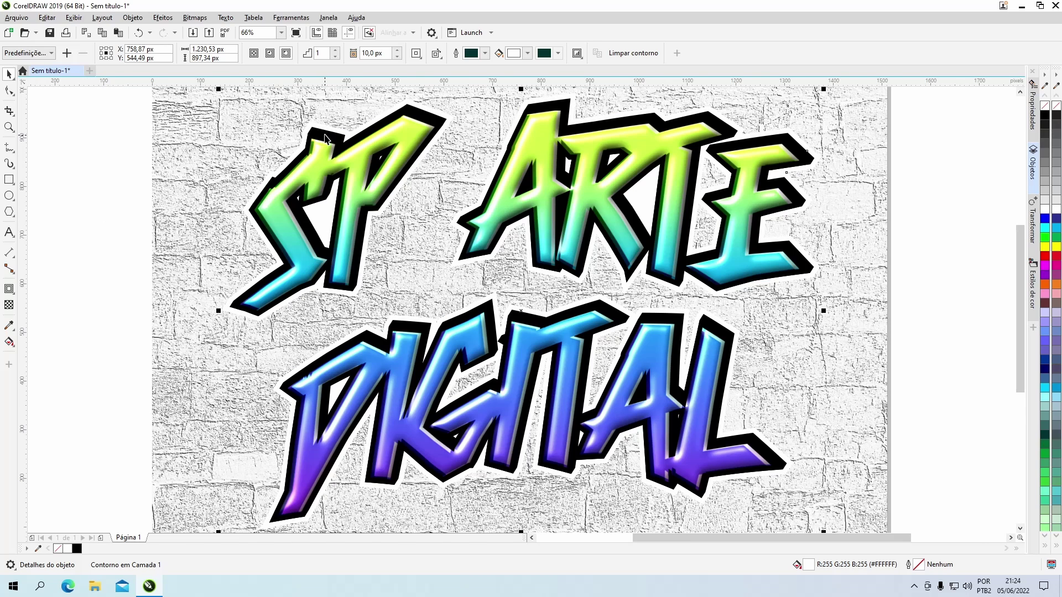
key(Escape)
key(shift+F4)
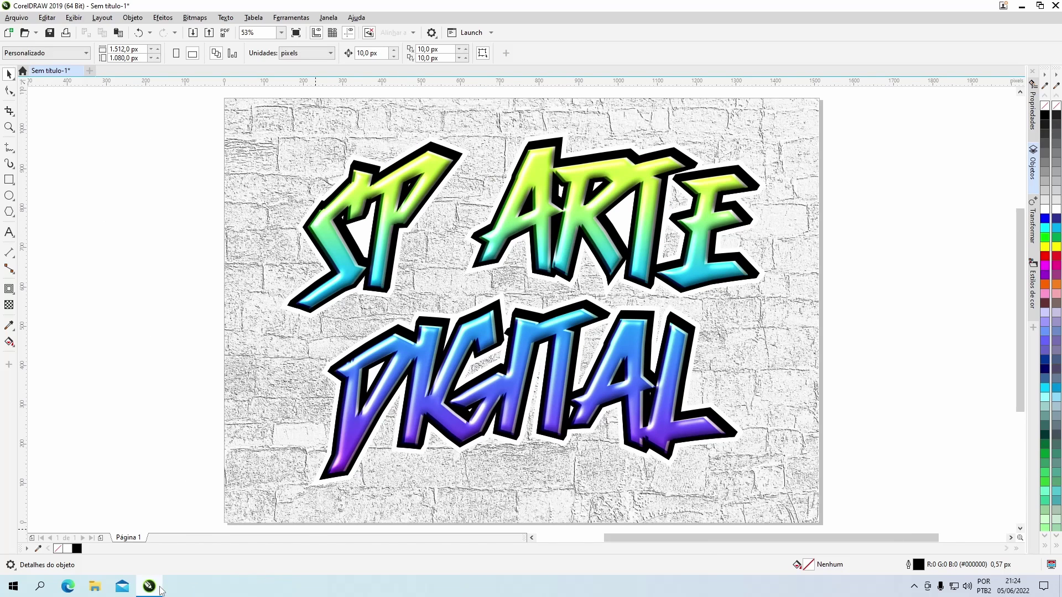
Import the texture 1 image, centre it on the page and set its width to 1512 px.
click(149, 586)
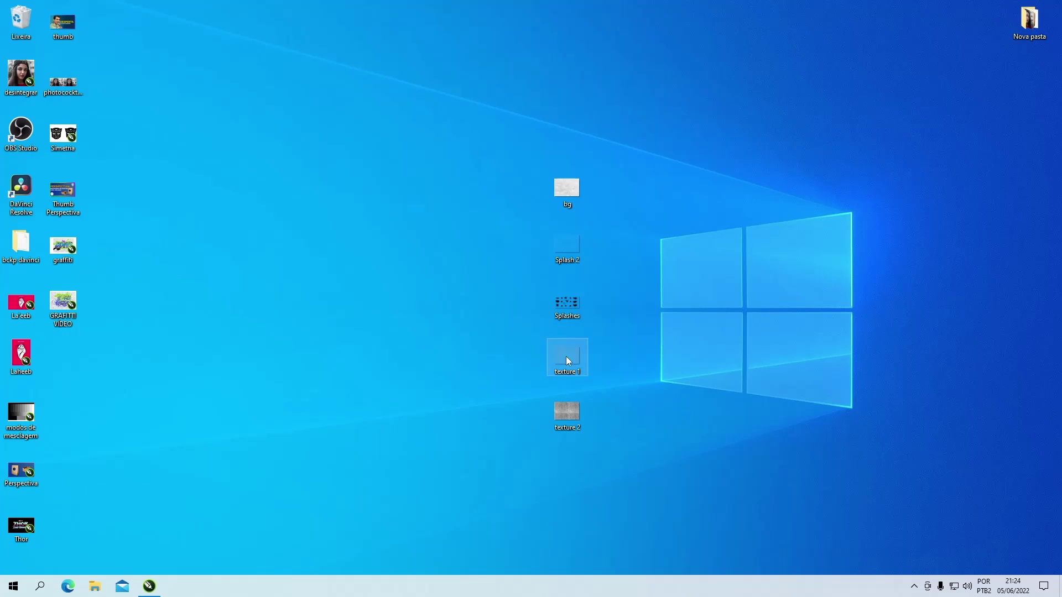
mouse_move(576, 352)
mouse_down()
mouse_move(310, 435)
mouse_move(160, 584)
mouse_up()
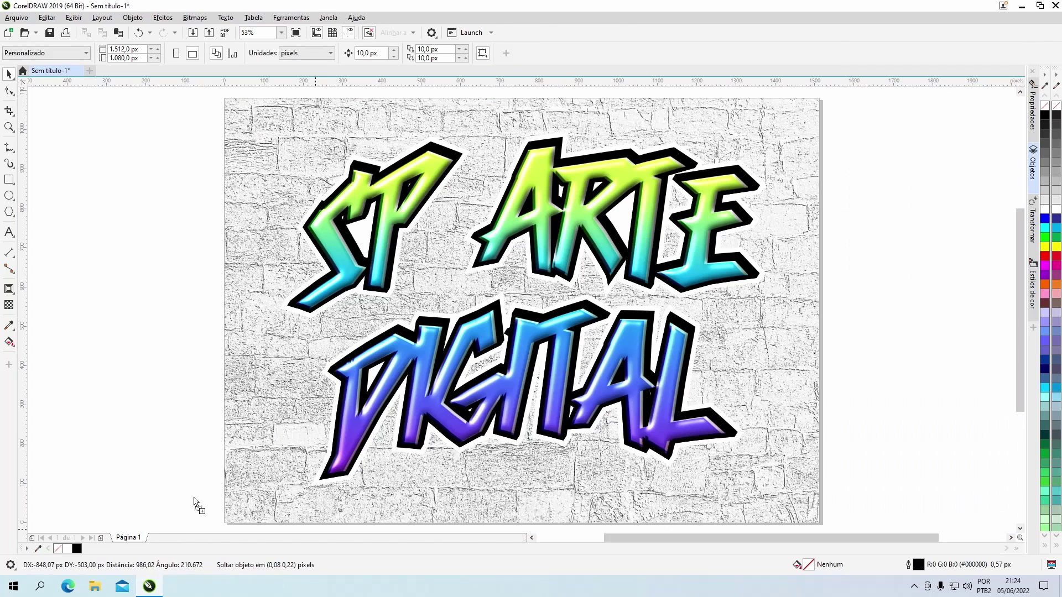
drag(161, 585, 191, 403)
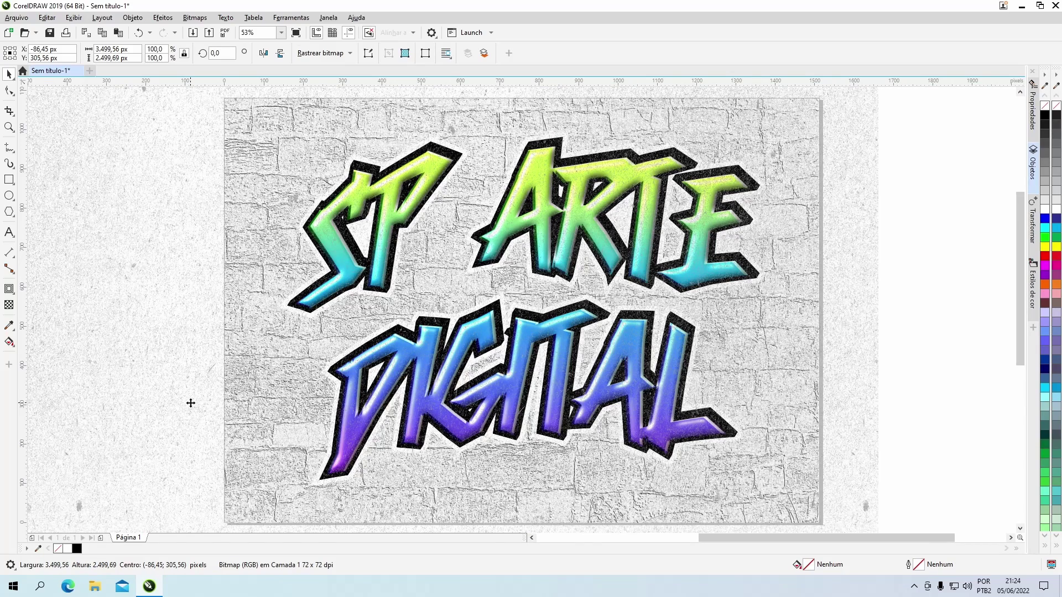
key(p)
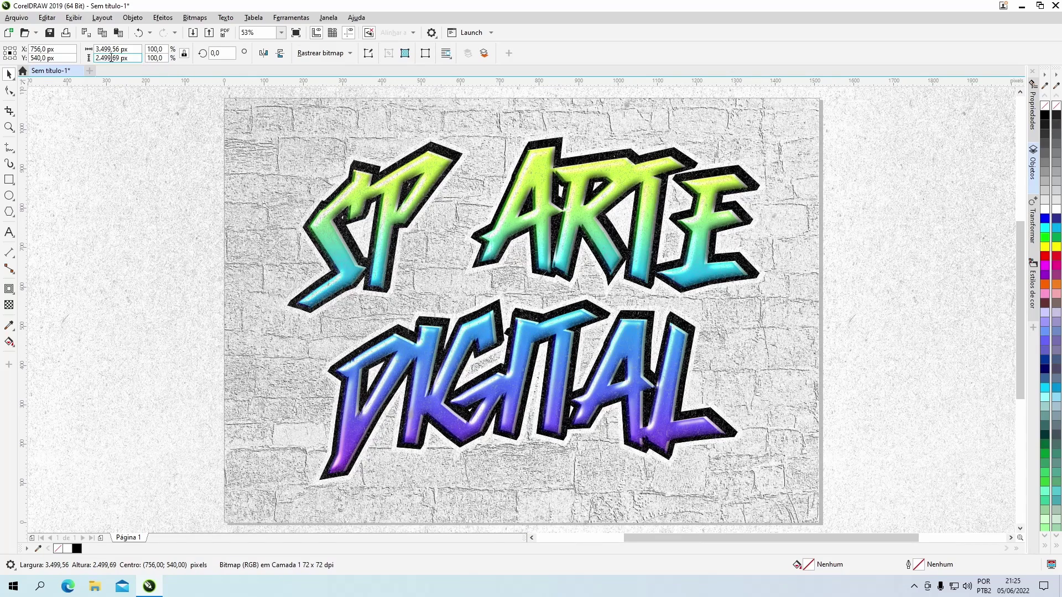
double_click(107, 49)
text(1512)
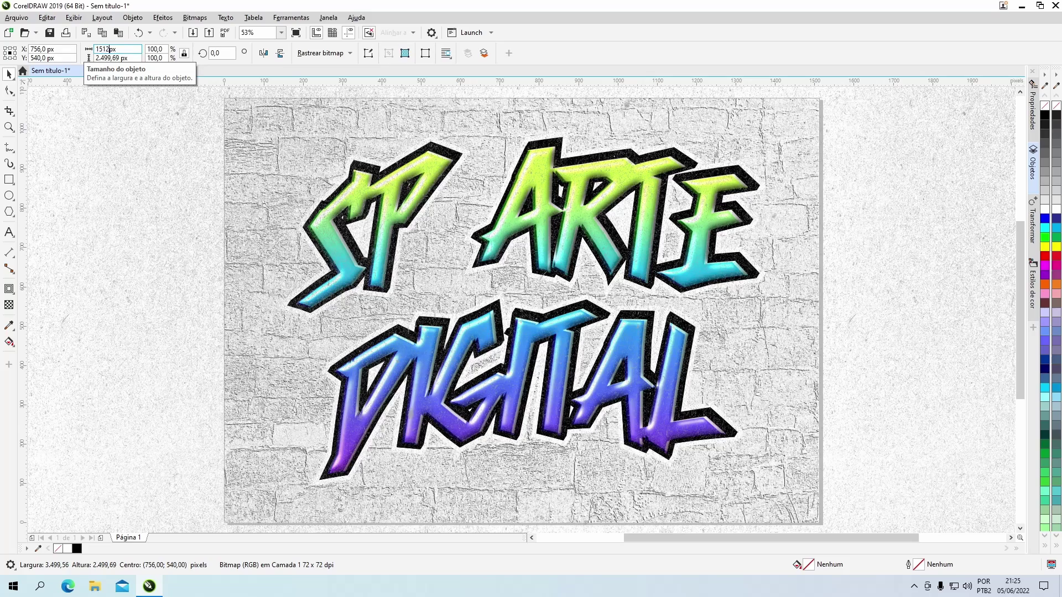
key(Return)
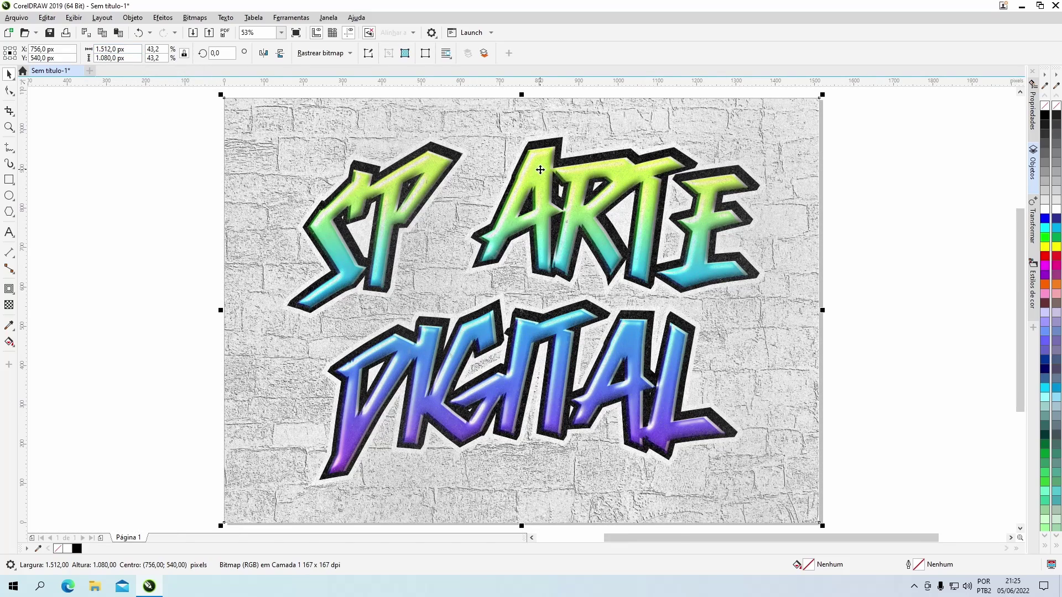
Give the texture a Tela-mode transparency at 32.
scroll(541, 170, up, 2)
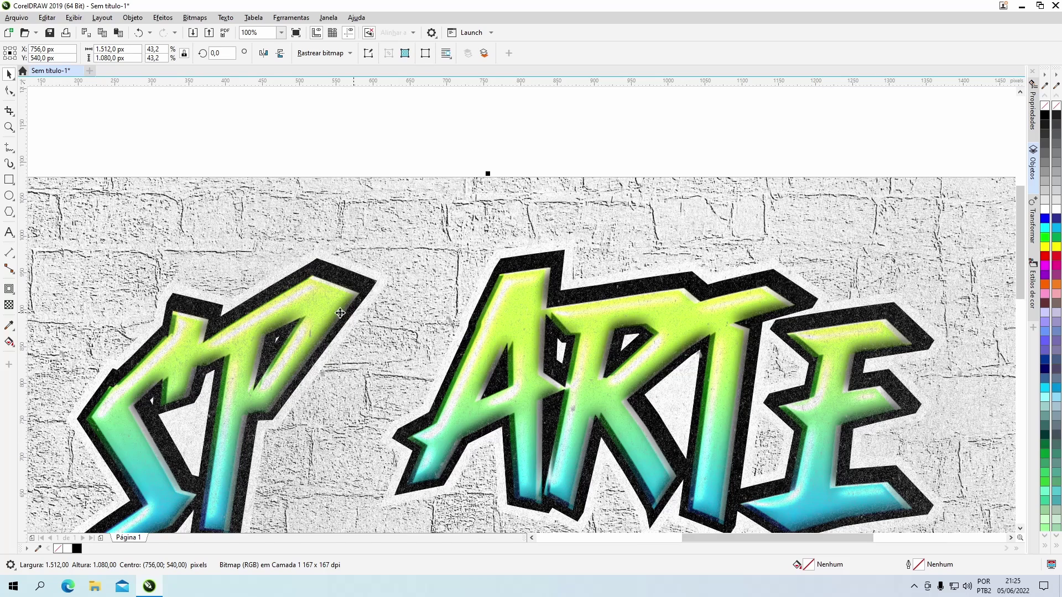
click(9, 305)
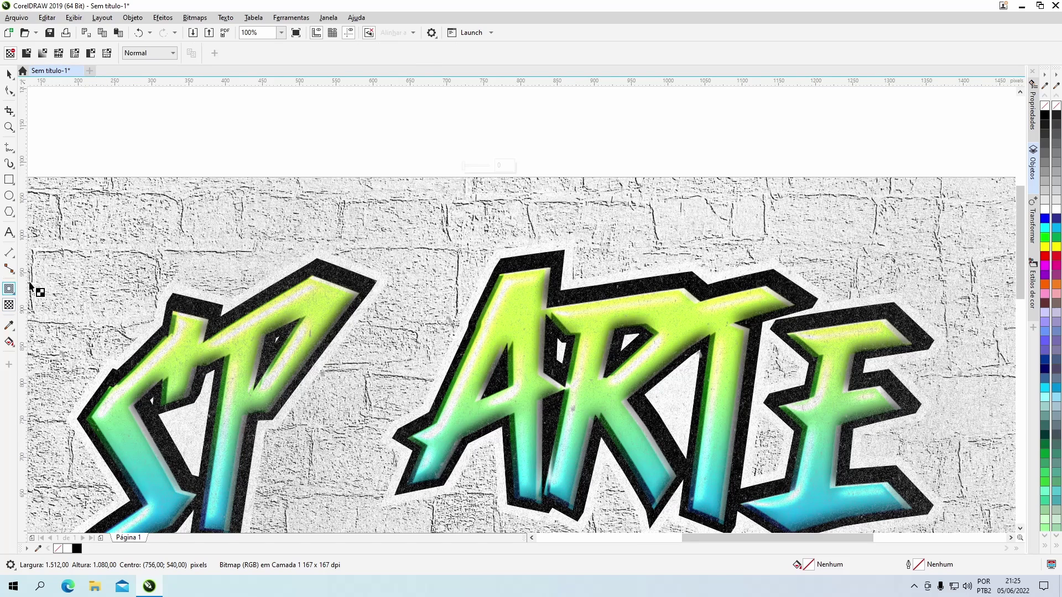
click(148, 54)
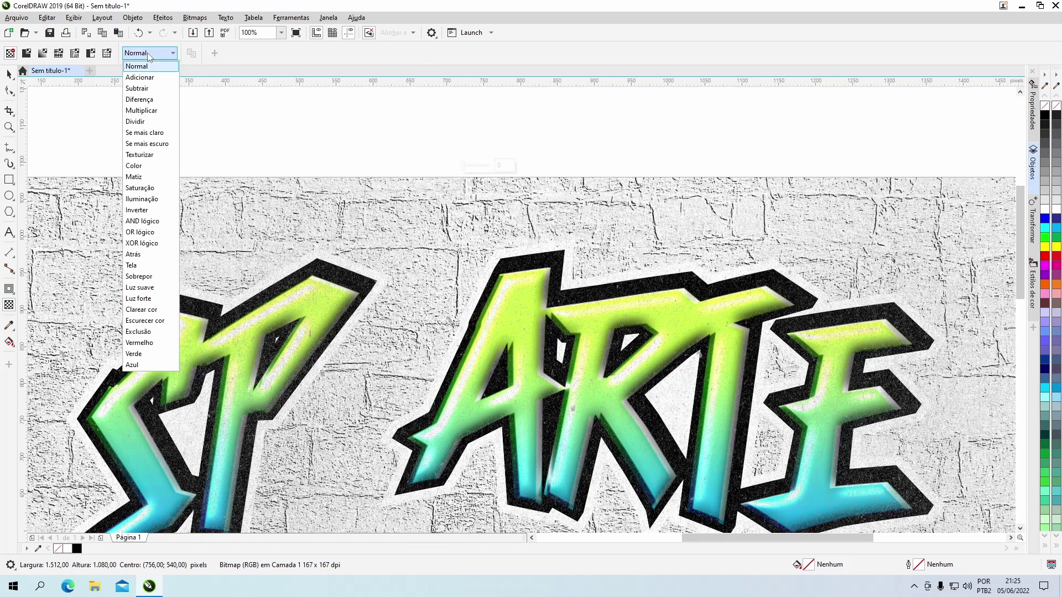
click(135, 265)
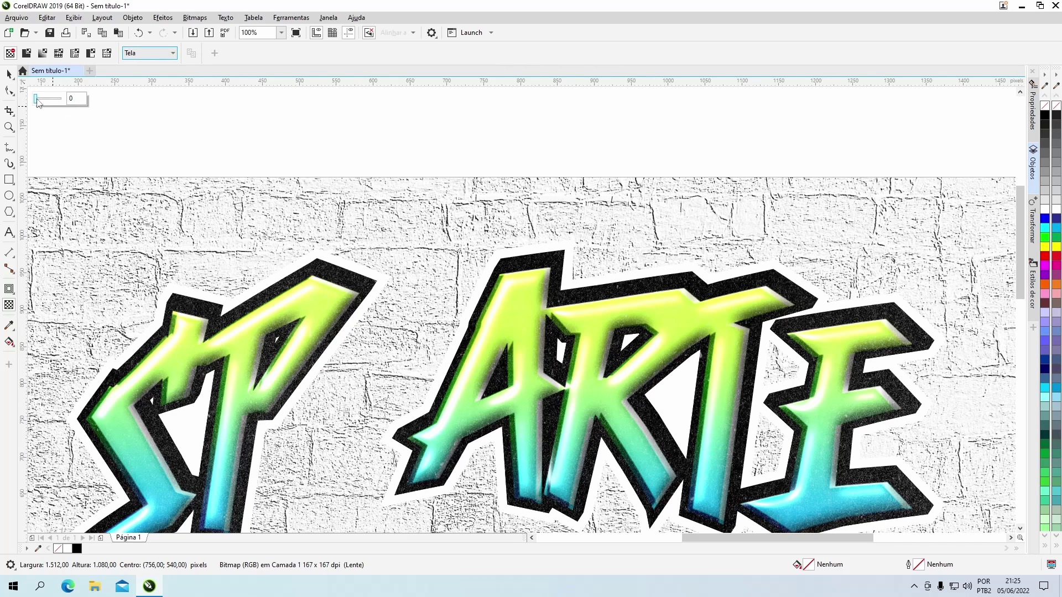
text(5)
drag(37, 99, 44, 99)
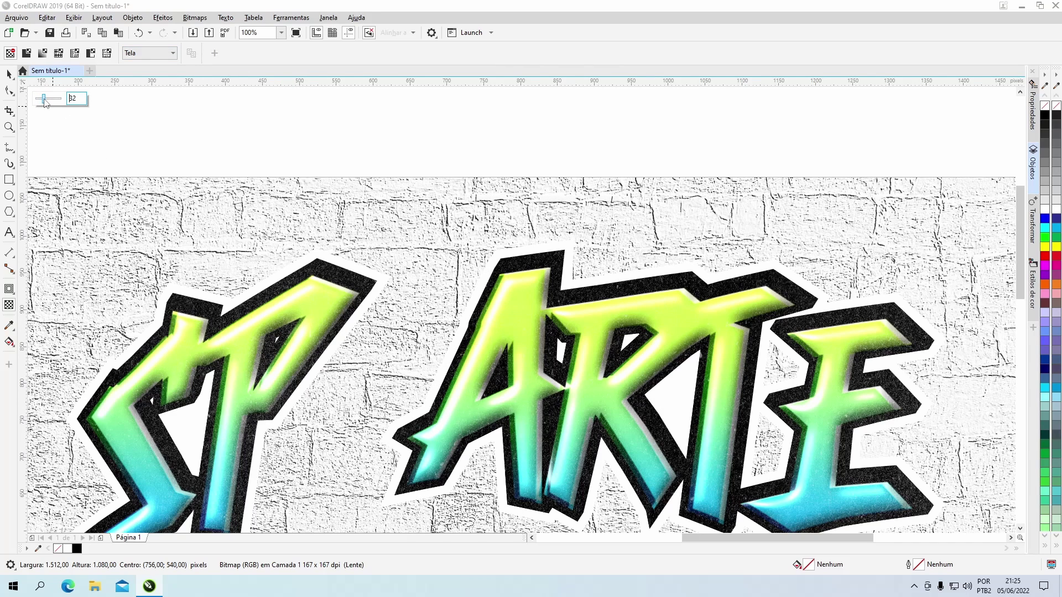
key(space)
Zoom out to 53% to view the whole page and deselect the image.
scroll(522, 310, down, 3)
scroll(522, 310, up, 3)
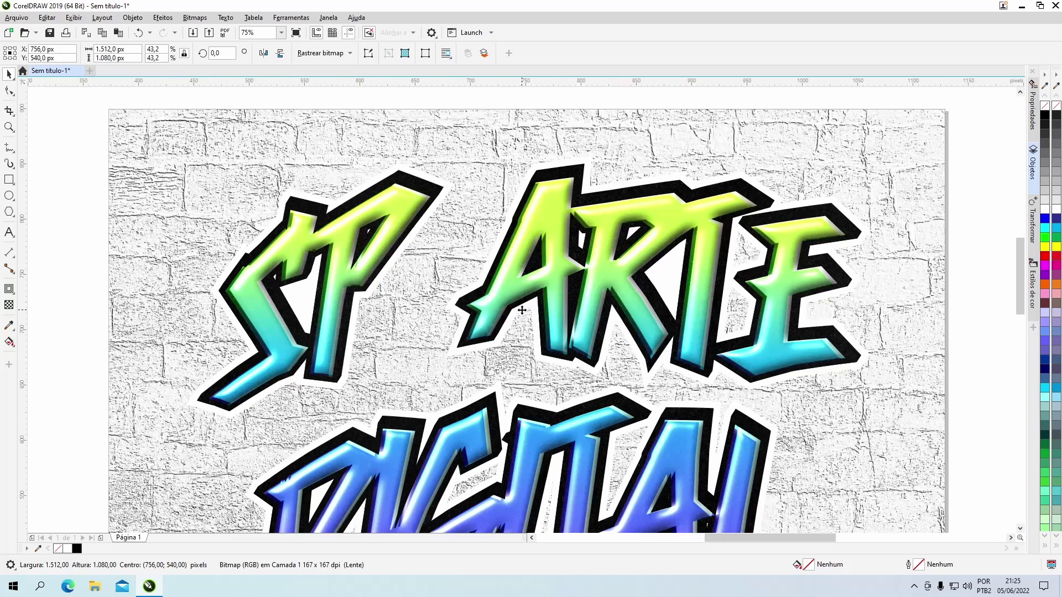
scroll(522, 311, up, 3)
scroll(522, 310, down, 3)
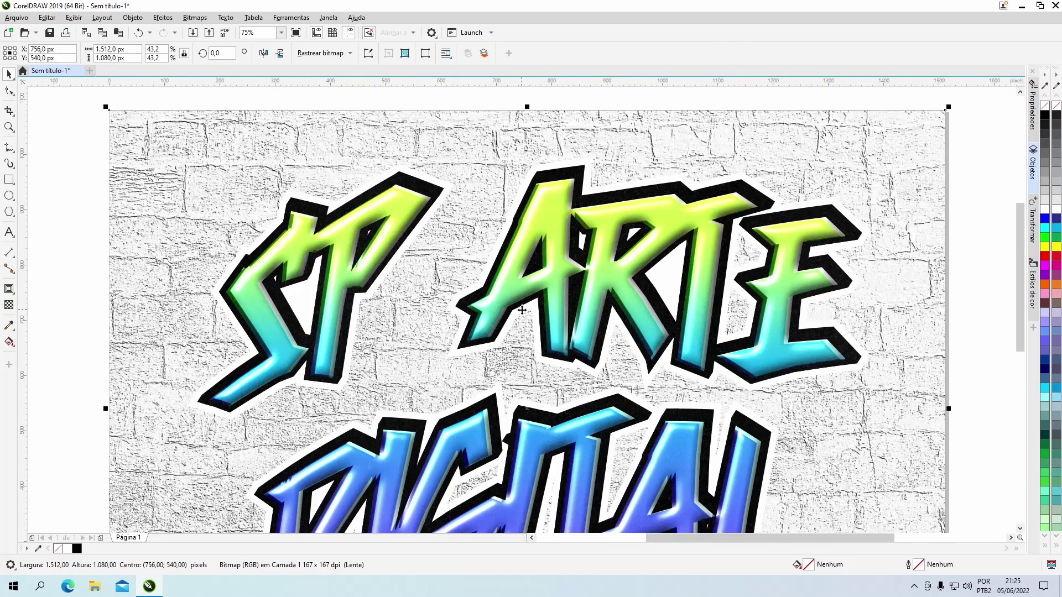
scroll(521, 310, down, 2)
key(Escape)
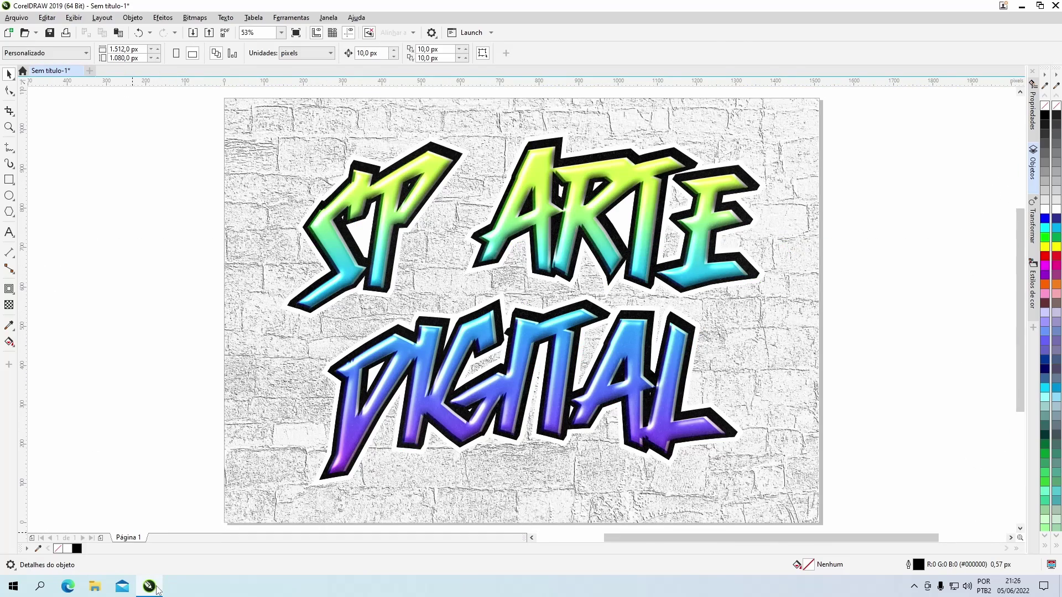
Import the texture 2 image, centre it on the page and set its width to 1512 px.
click(151, 586)
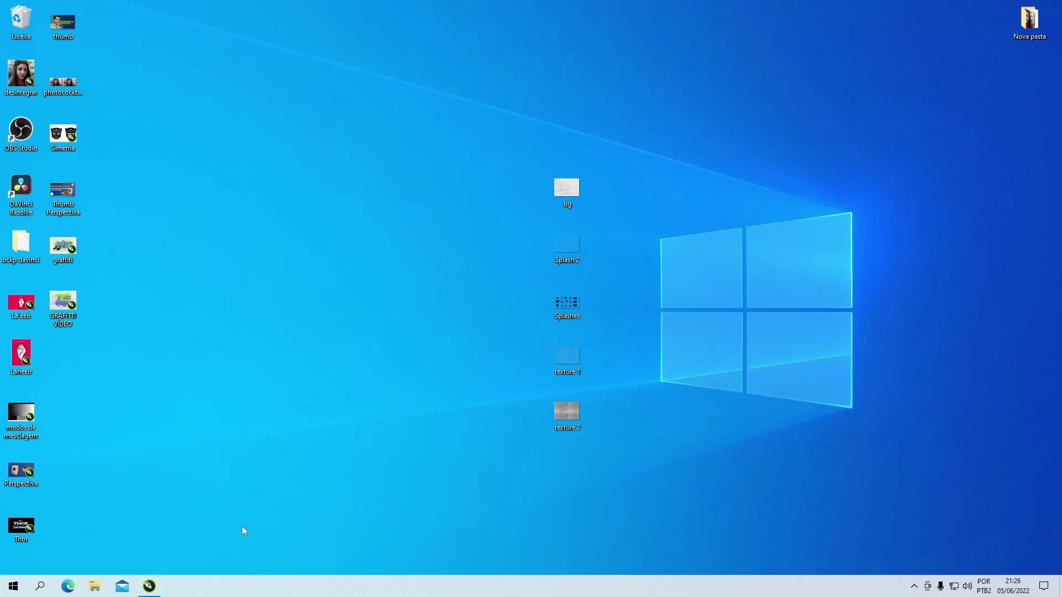
drag(576, 417, 160, 586)
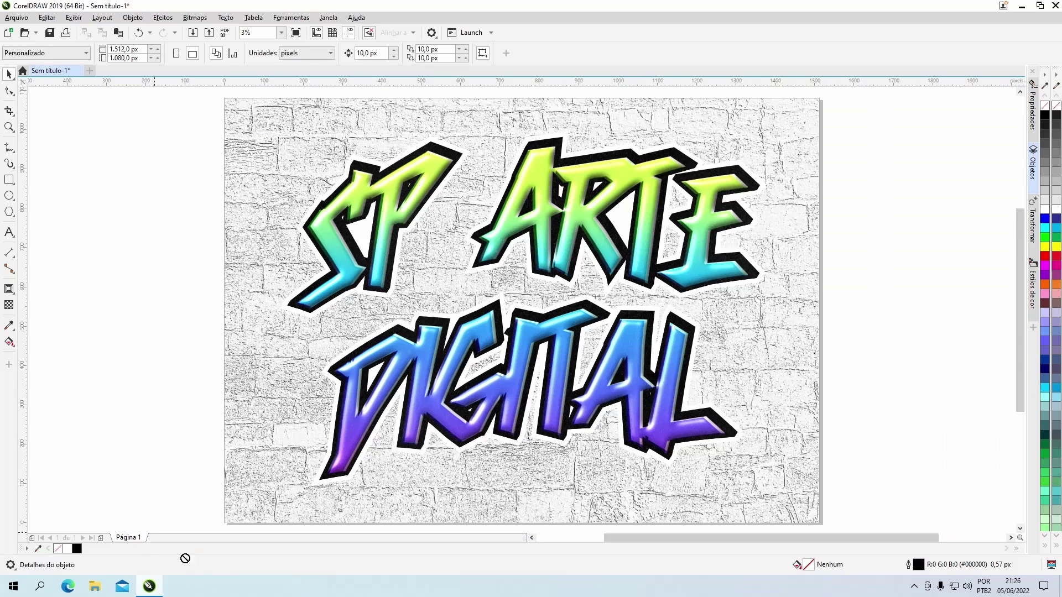
drag(161, 586, 281, 474)
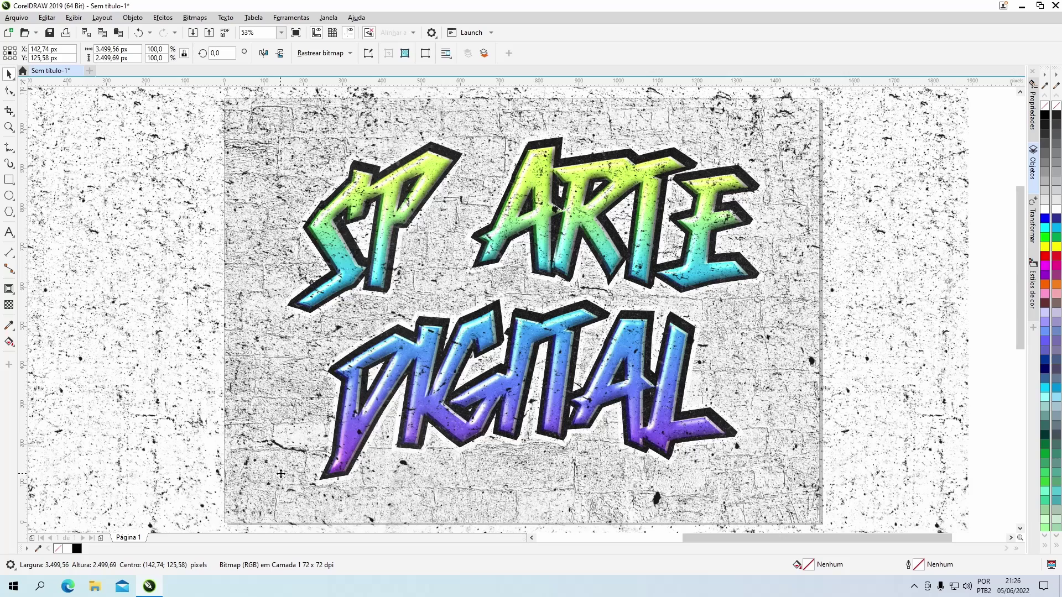
key(p)
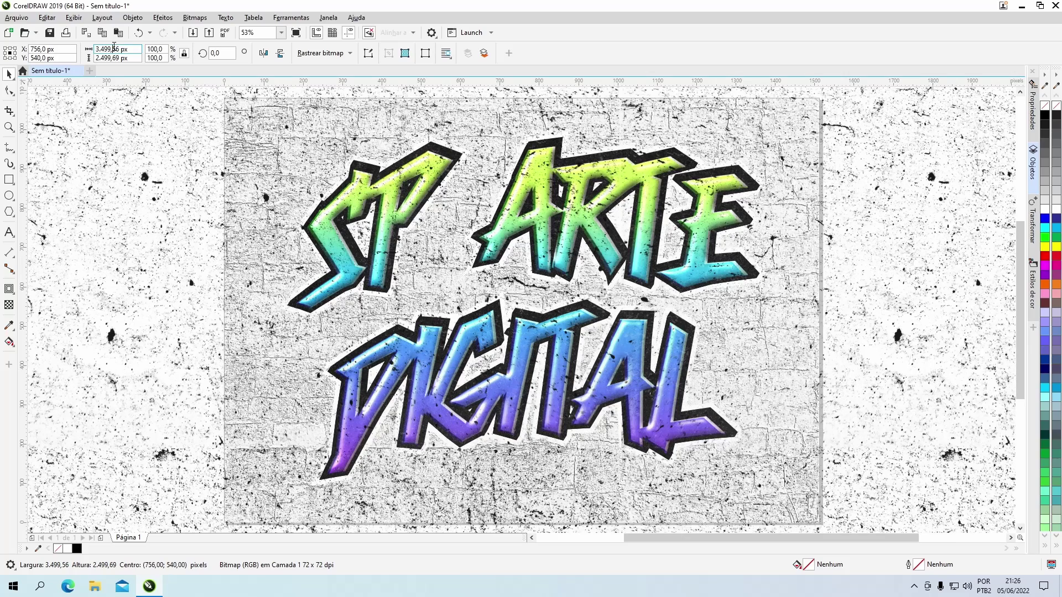
double_click(114, 46)
text(1.512,0)
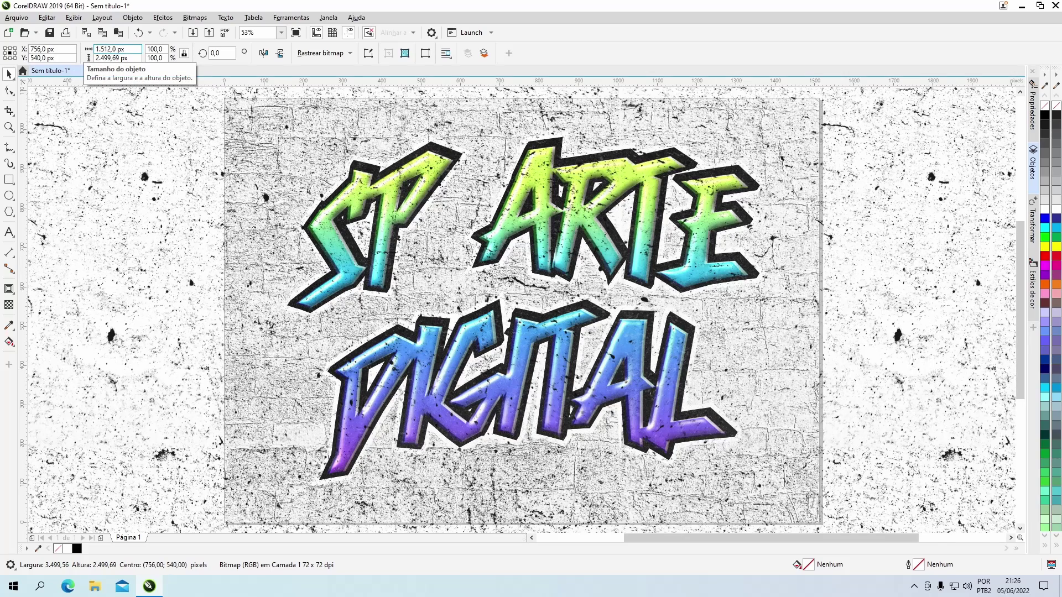
key(Return)
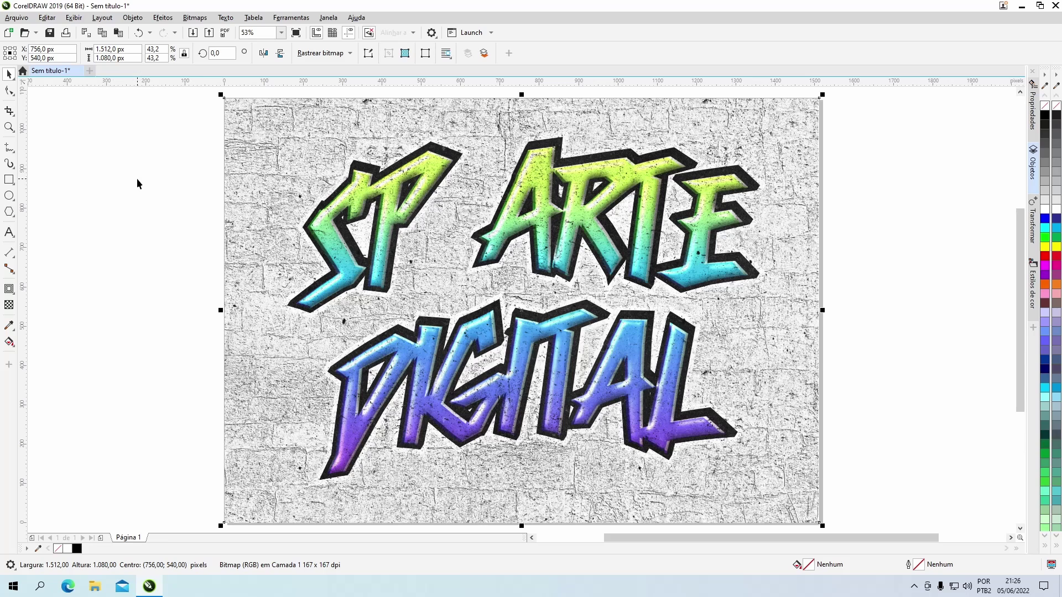
Blend texture 2 in Luz forte mode at 28 transparency, then deselect it.
click(9, 304)
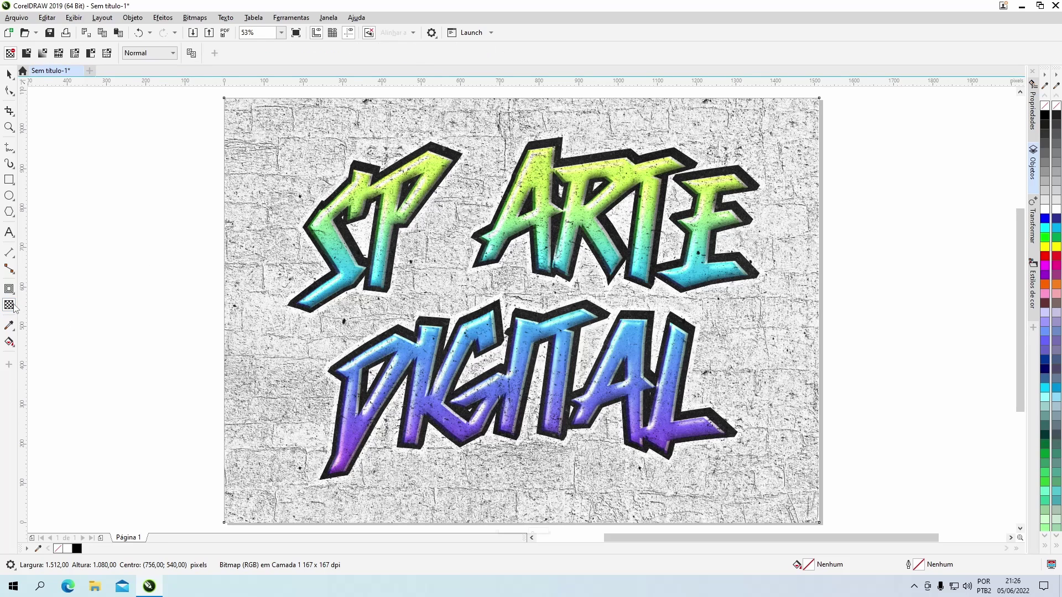
click(150, 52)
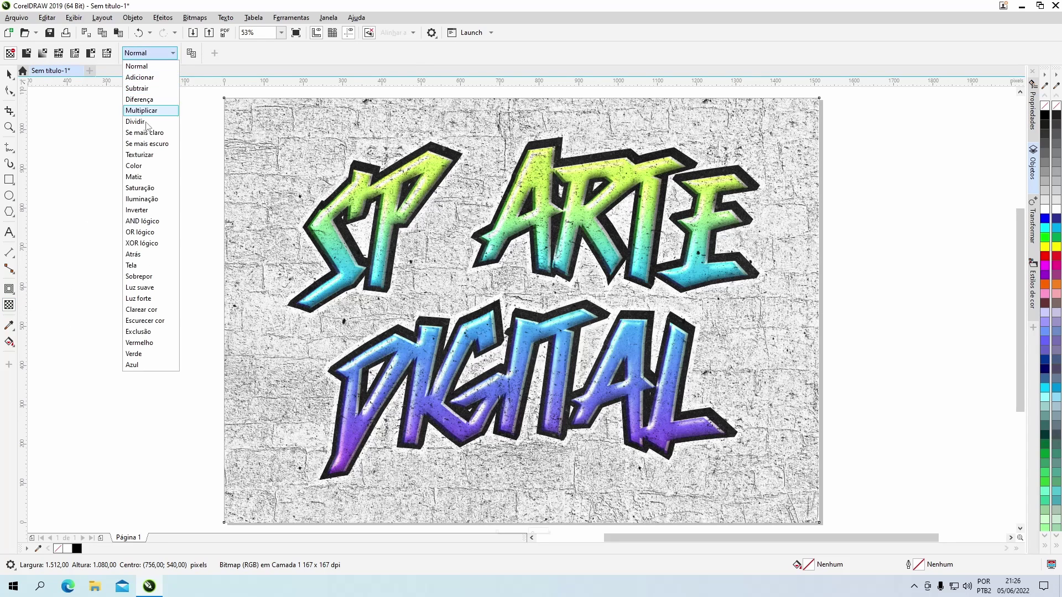
click(145, 298)
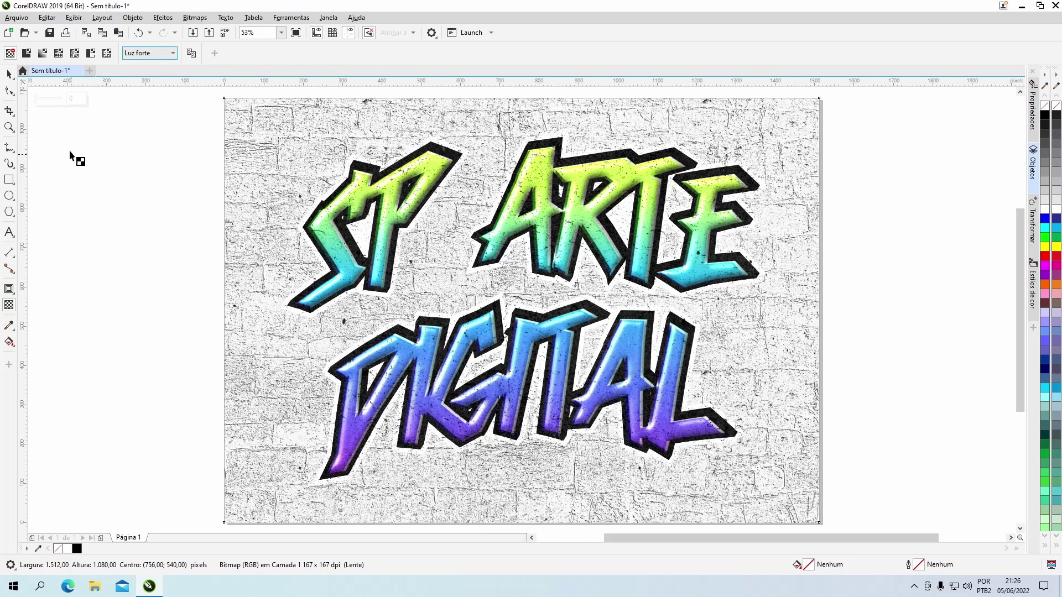
click(37, 100)
drag(37, 104, 43, 103)
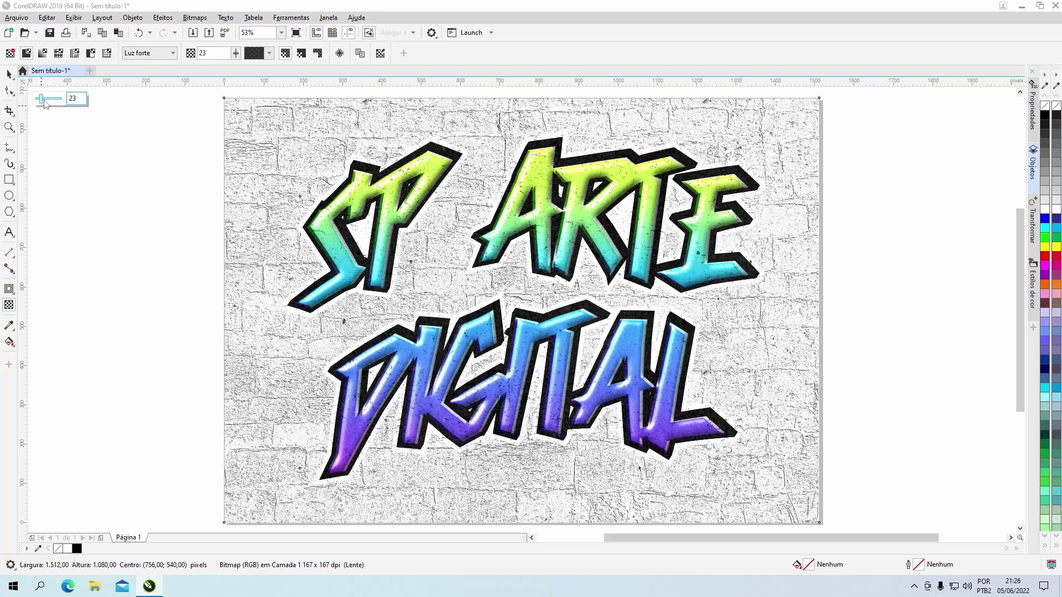
click(44, 104)
click(9, 74)
click(92, 162)
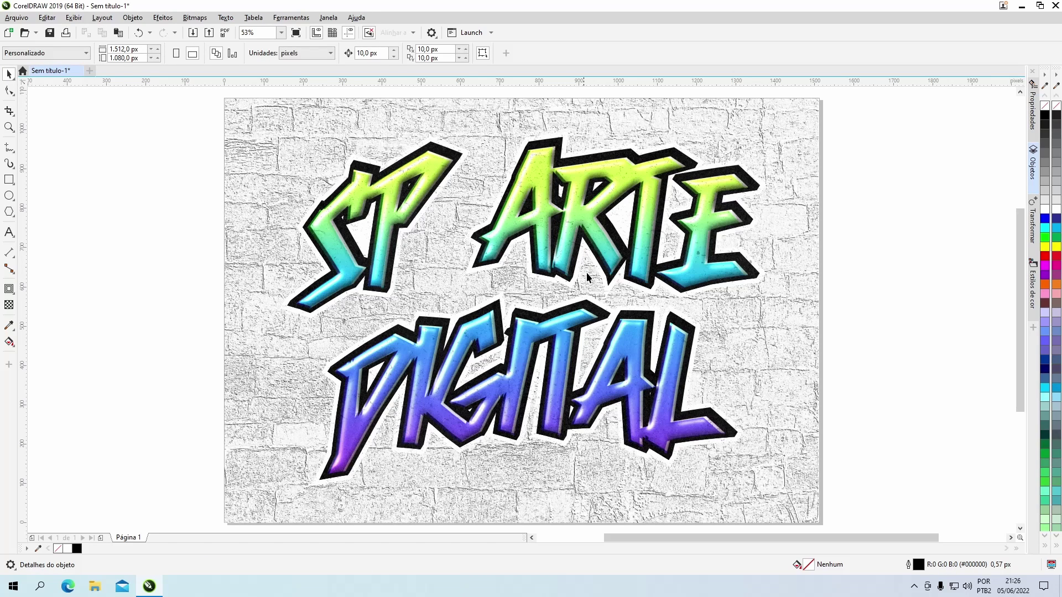
Import the Splashes image and scale it to 1512 px wide.
scroll(587, 276, down, 3)
key(super+d)
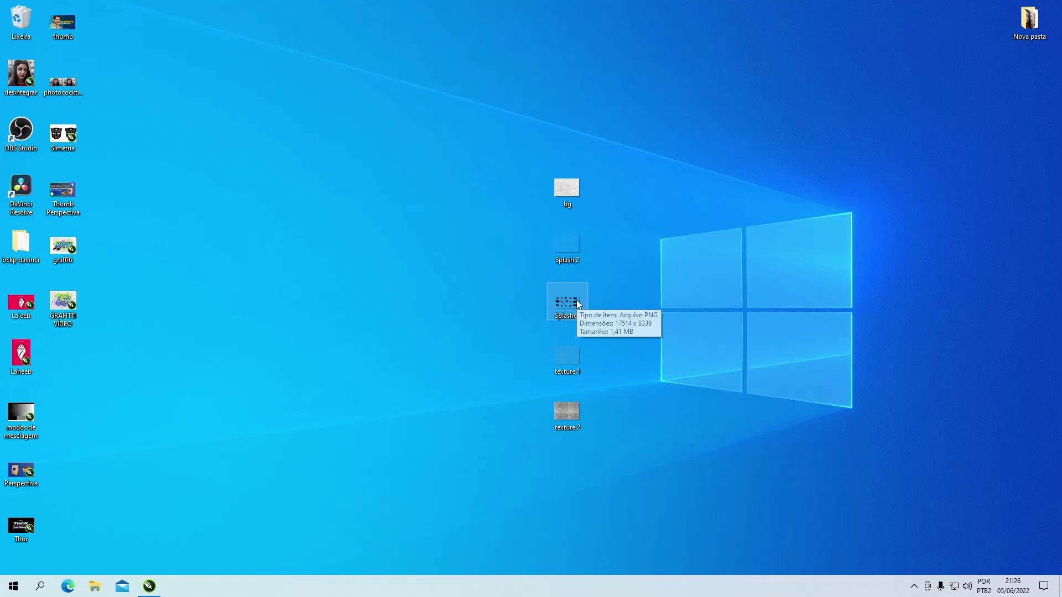
drag(576, 305, 164, 569)
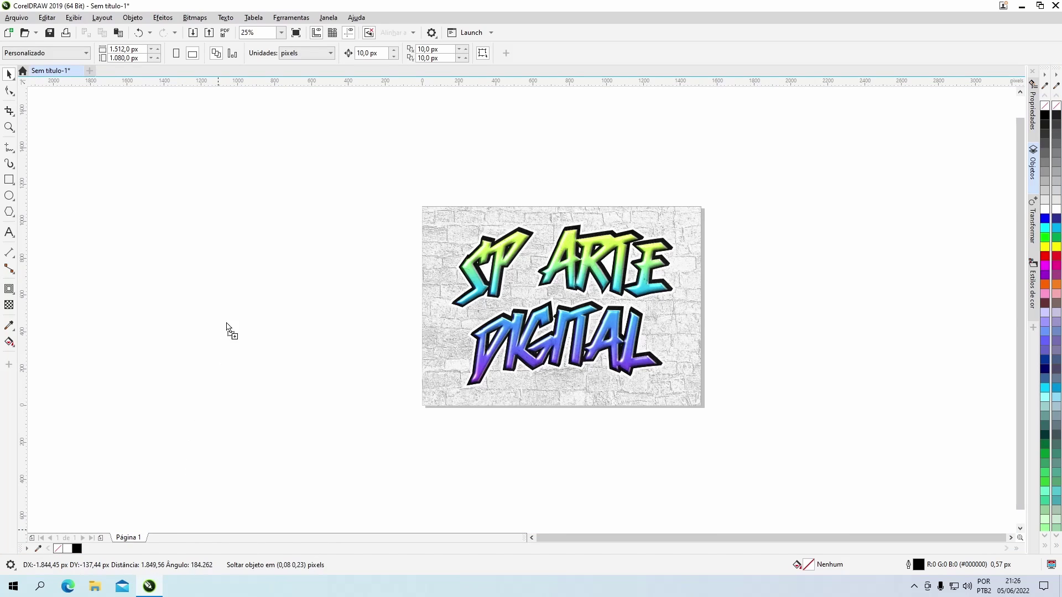
drag(164, 568, 236, 307)
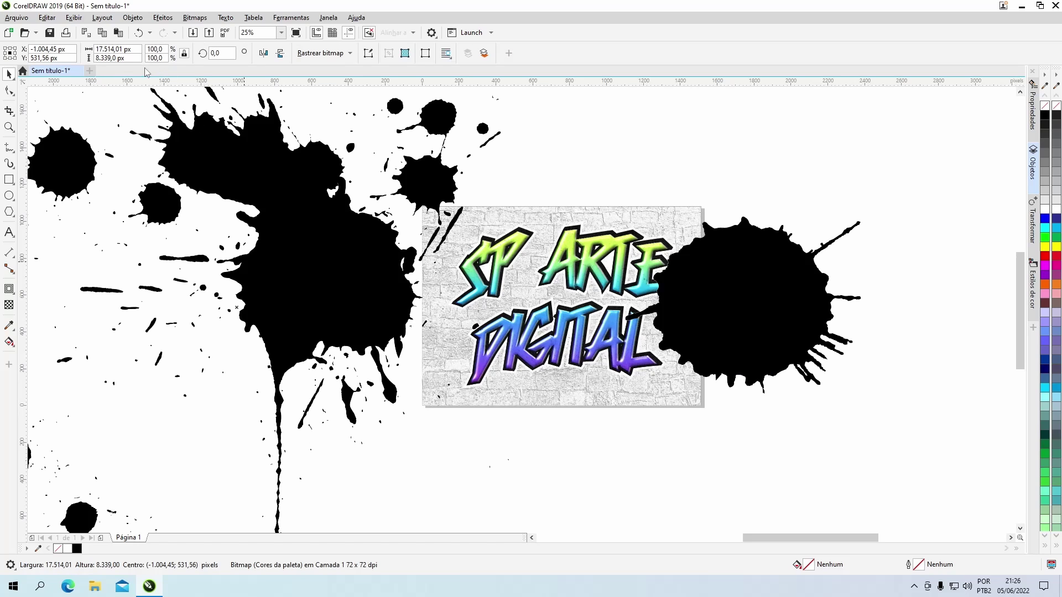
double_click(111, 50)
text(1)
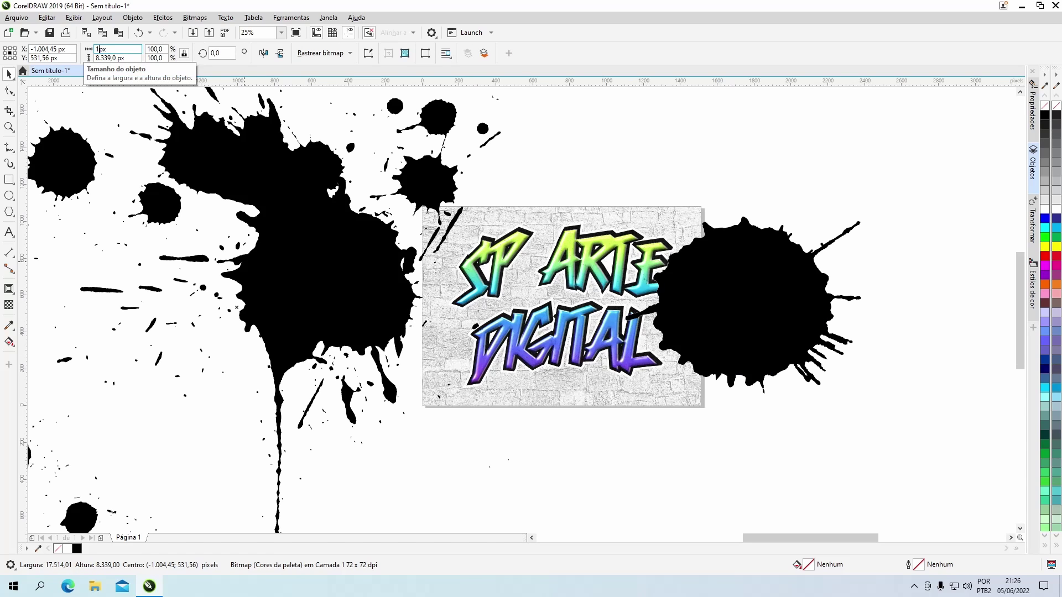
text(.512,0)
key(Return)
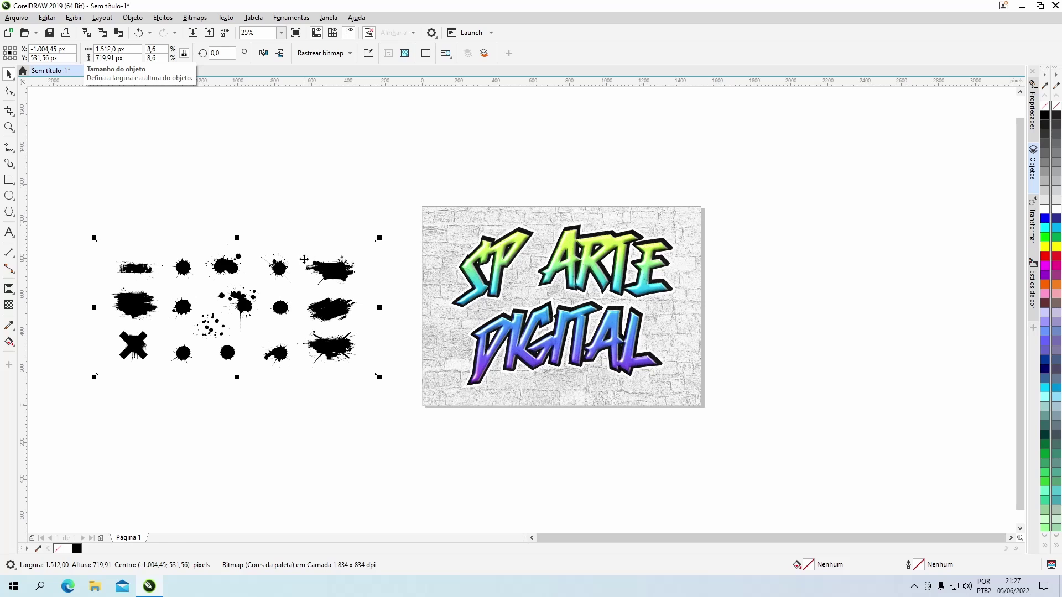
Make two more copies of the splash sheet beside the artwork, off the page.
drag(315, 306, 522, 310)
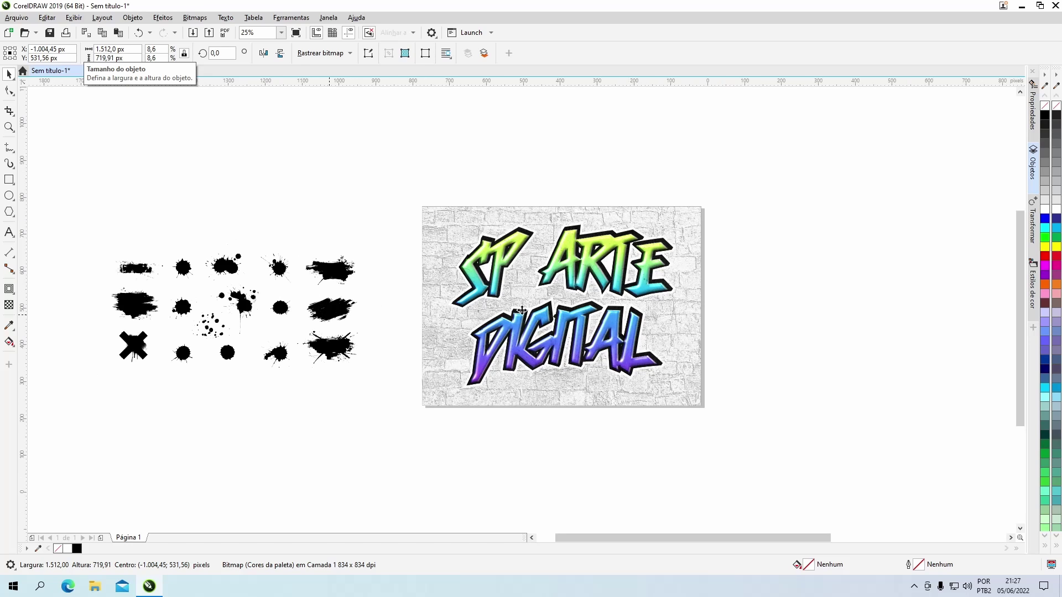
scroll(522, 310, up, 2)
scroll(522, 310, down, 2)
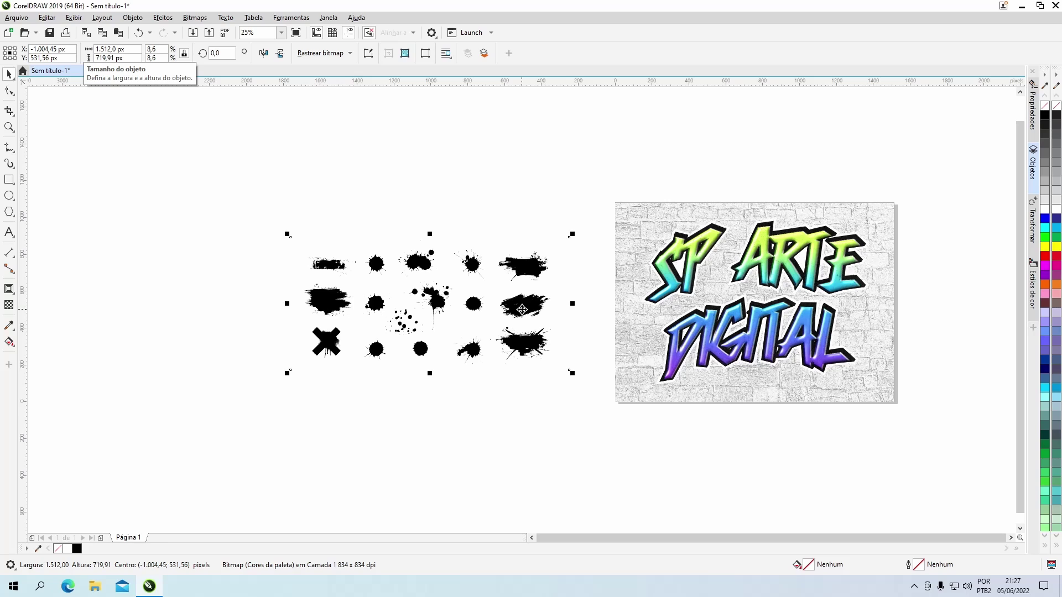
drag(523, 308, 467, 206)
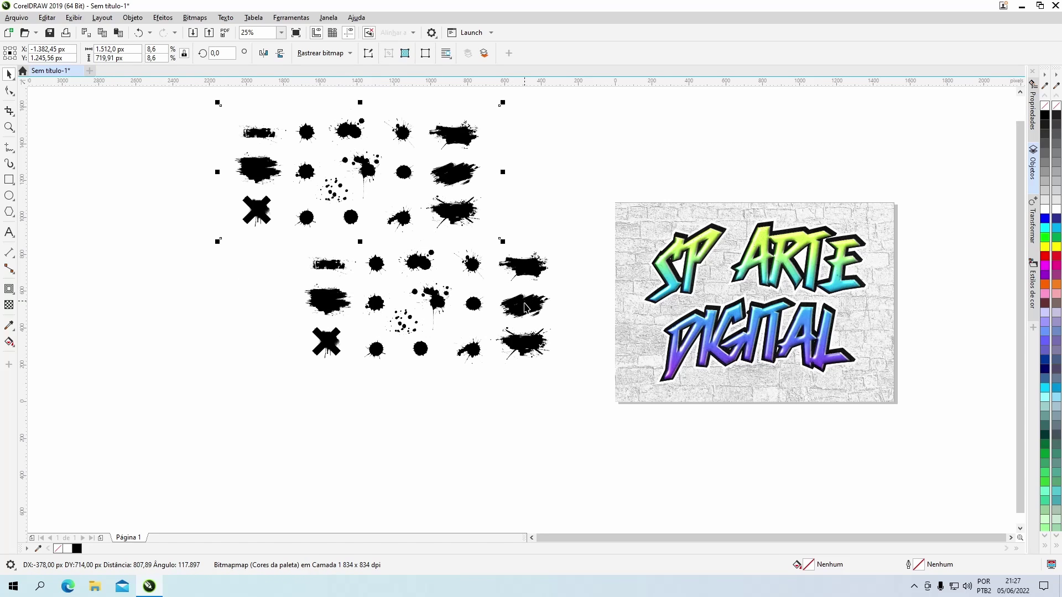
mouse_move(525, 306)
mouse_down()
mouse_move(401, 443)
mouse_move(400, 418)
mouse_up()
key(Escape)
key(ctrl+d)
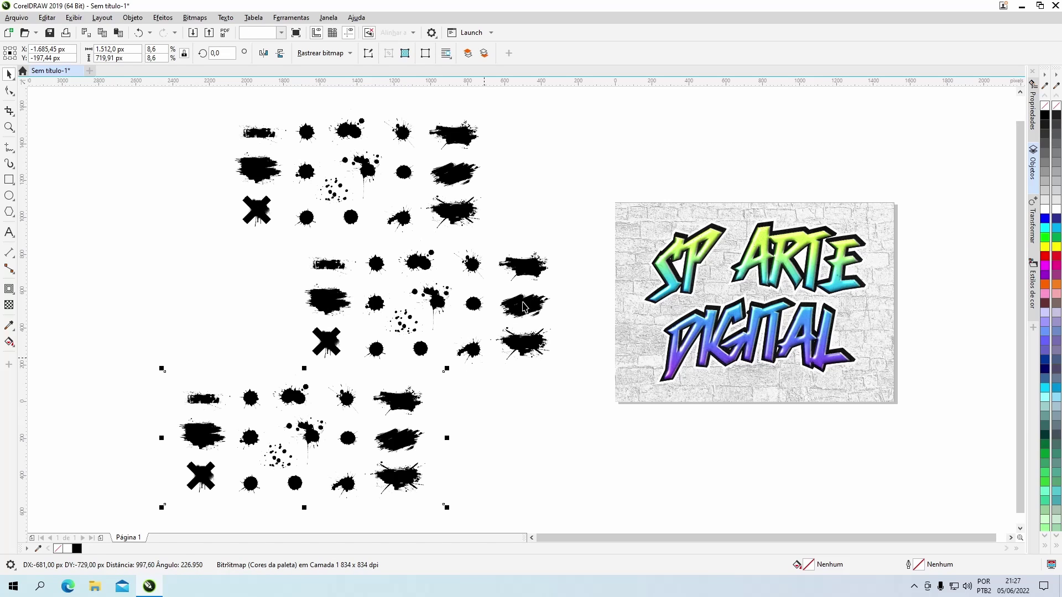
Zoom in on the large brush-stroke splash.
click(528, 308)
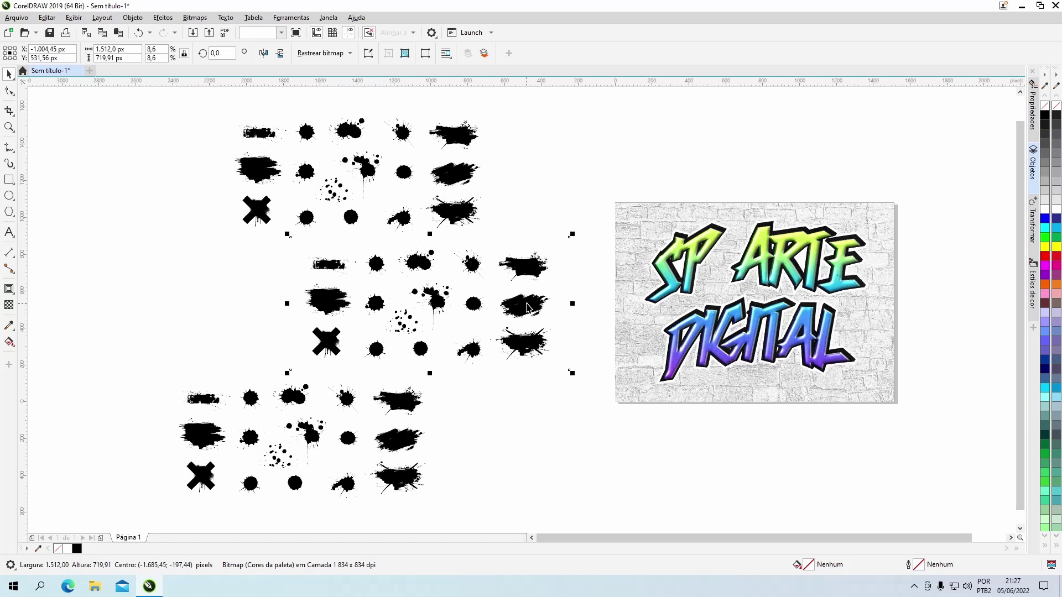
key(z)
drag(480, 282, 558, 333)
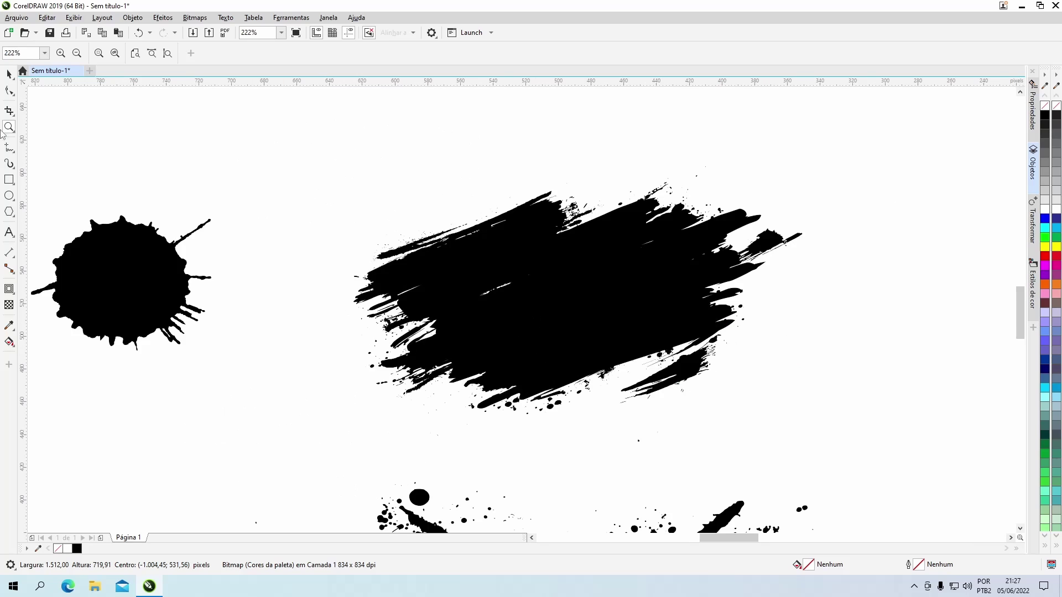
Crop a splash sheet copy down to the large brush stroke.
click(9, 111)
drag(308, 135, 815, 442)
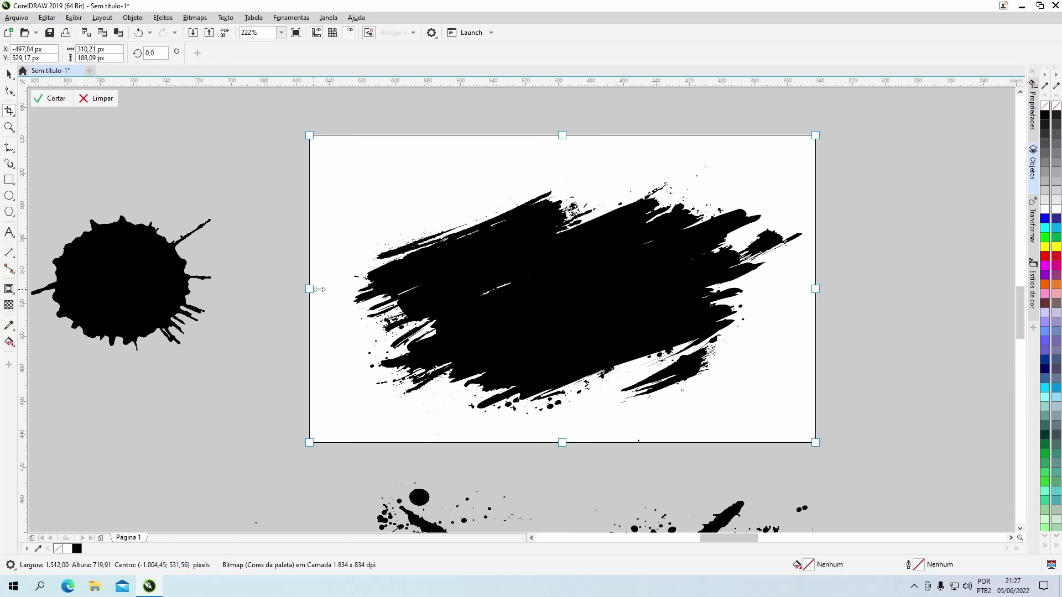
drag(308, 288, 333, 289)
drag(573, 135, 573, 168)
drag(574, 443, 574, 431)
click(52, 98)
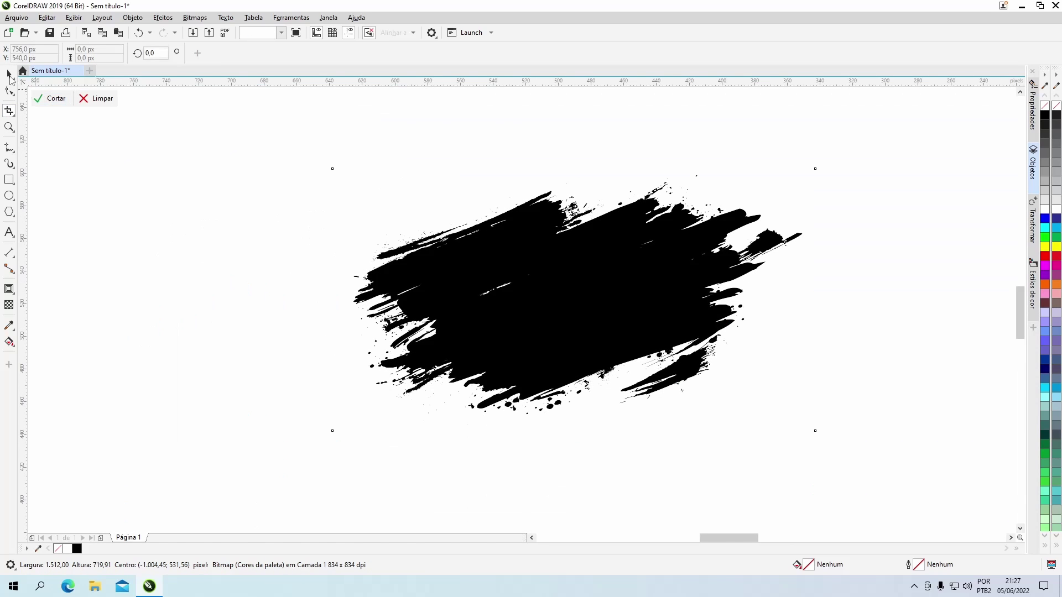
Trace the cropped brush stroke into vectors with PowerTRACE.
scroll(553, 321, down, 3)
scroll(553, 321, down, 3)
click(540, 319)
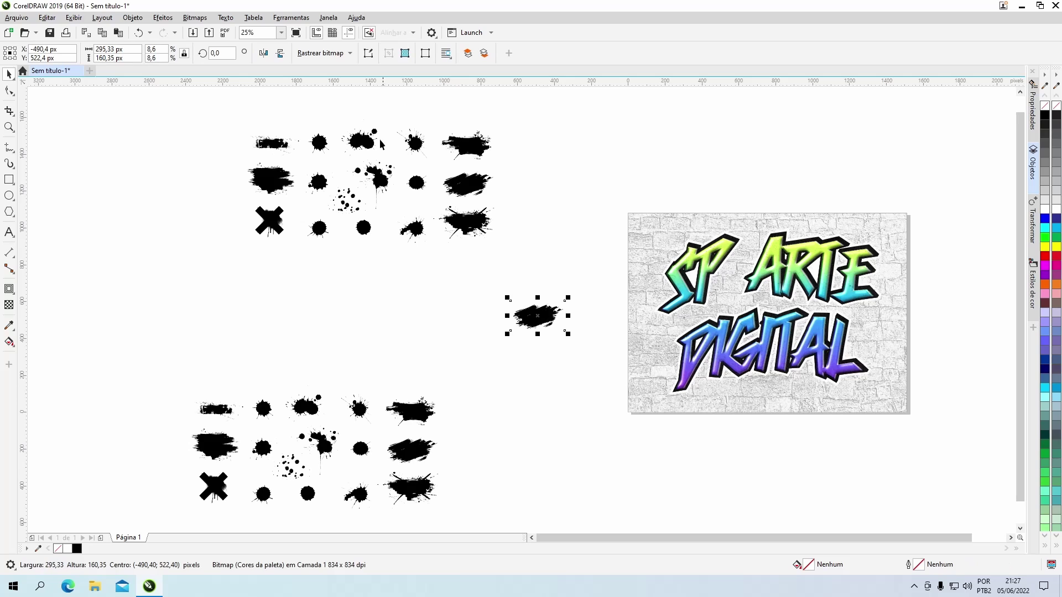
click(325, 53)
click(443, 129)
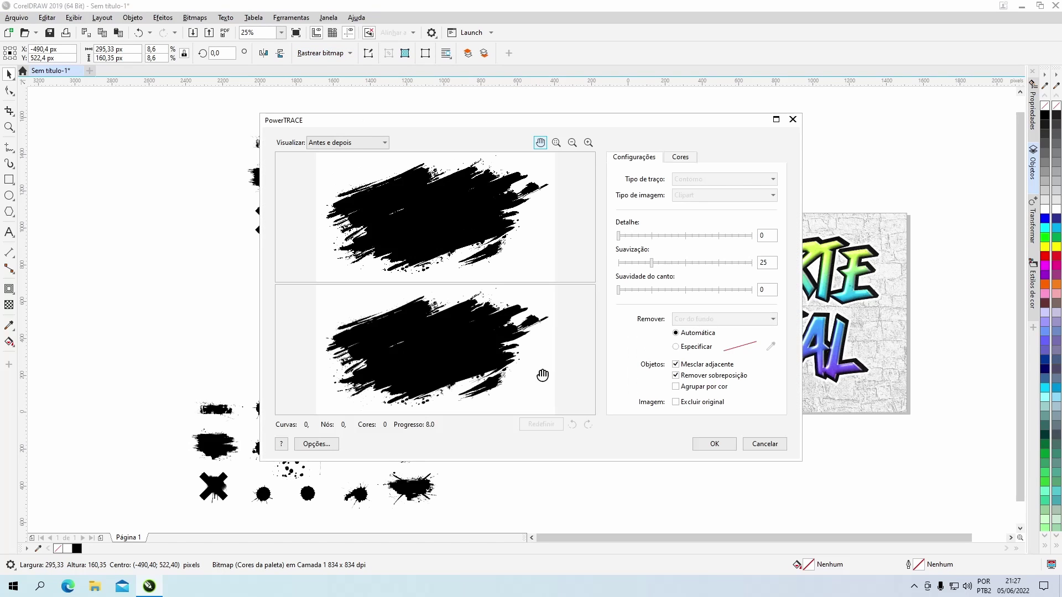
click(688, 446)
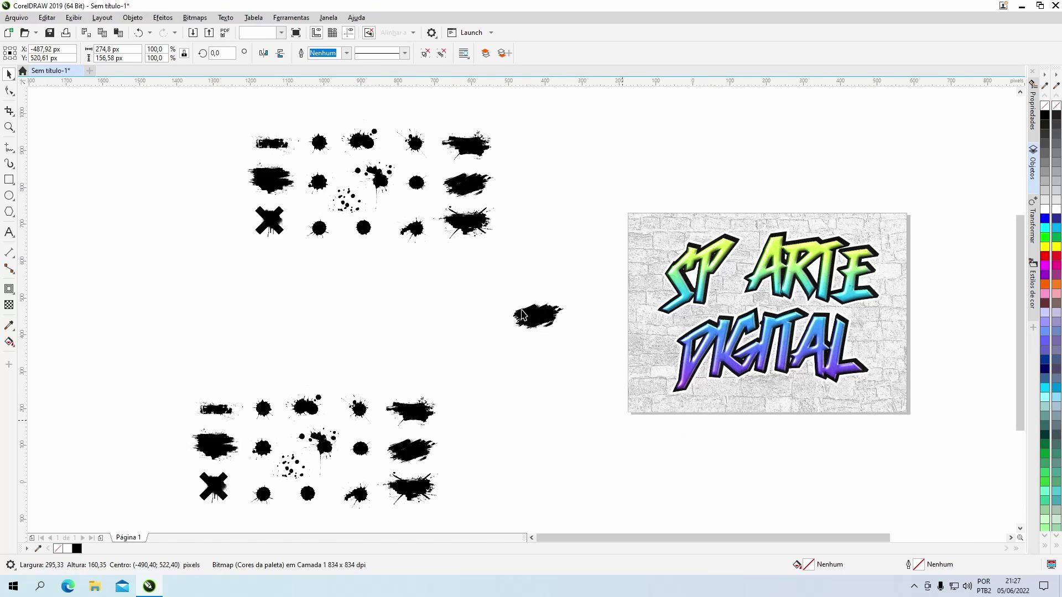
Move the traced stroke aside and delete the original brush bitmap.
scroll(561, 343, up, 1)
drag(514, 291, 615, 217)
click(525, 284)
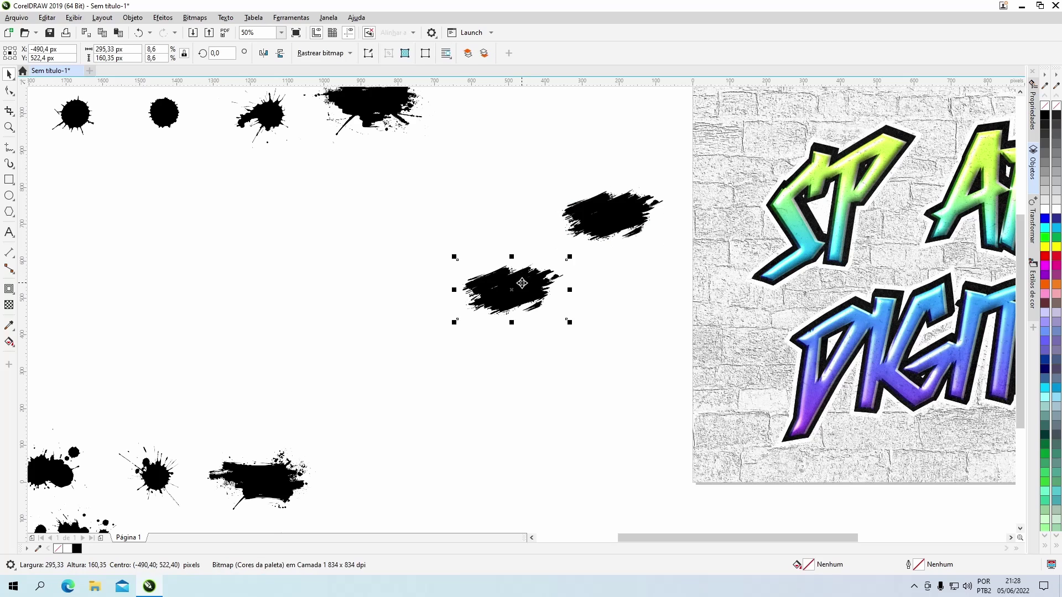
key(Delete)
Crop another splatter sheet copy down to one spiky ink splat.
scroll(404, 379, down, 1)
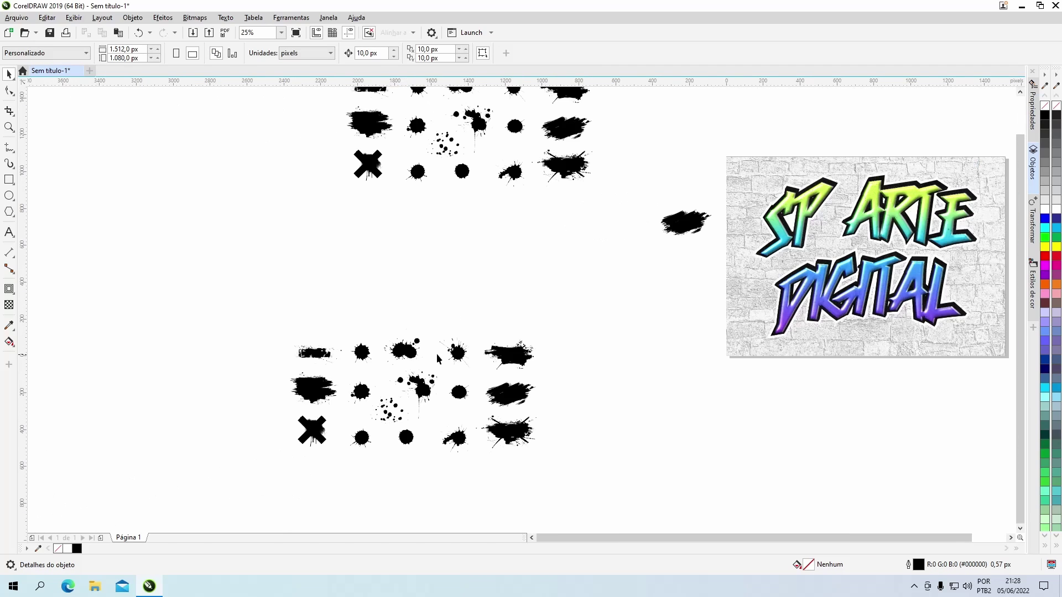
scroll(500, 320, up, 2)
scroll(540, 312, up, 1)
scroll(541, 313, down, 1)
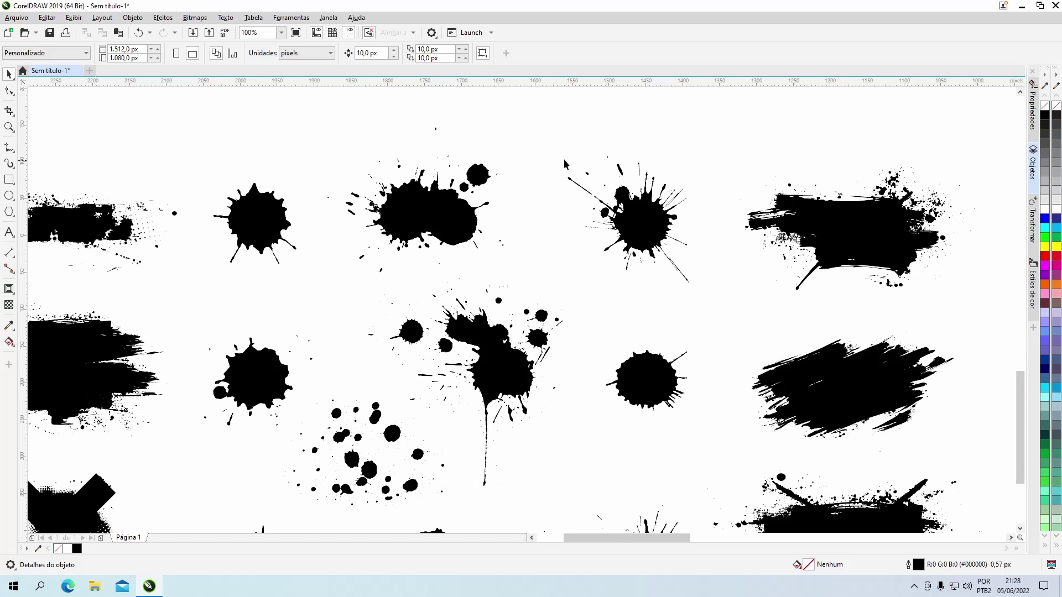
click(172, 182)
click(9, 111)
drag(535, 128, 710, 298)
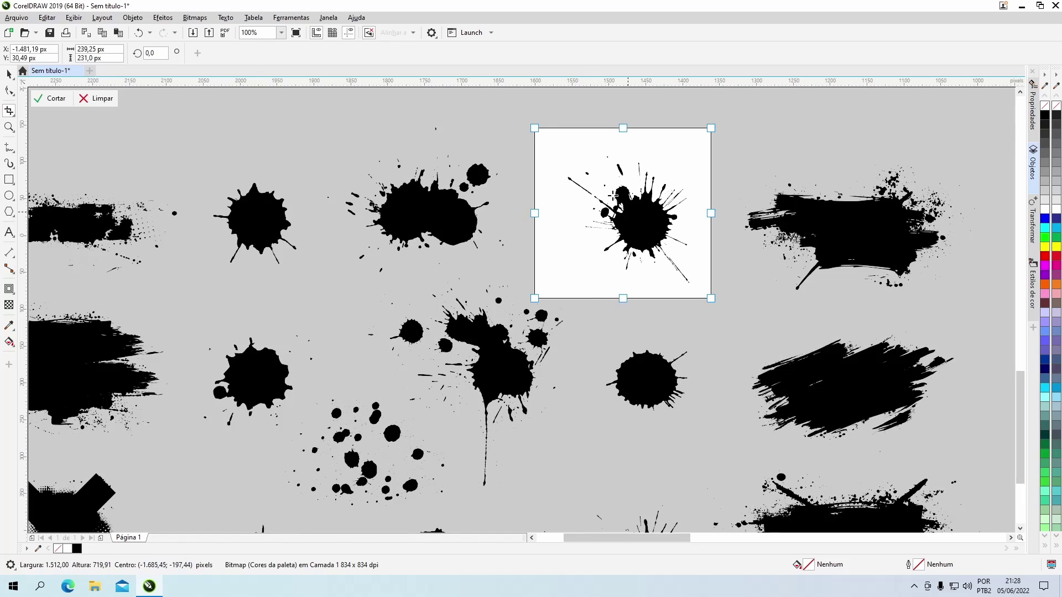
drag(535, 128, 563, 155)
drag(640, 306, 640, 298)
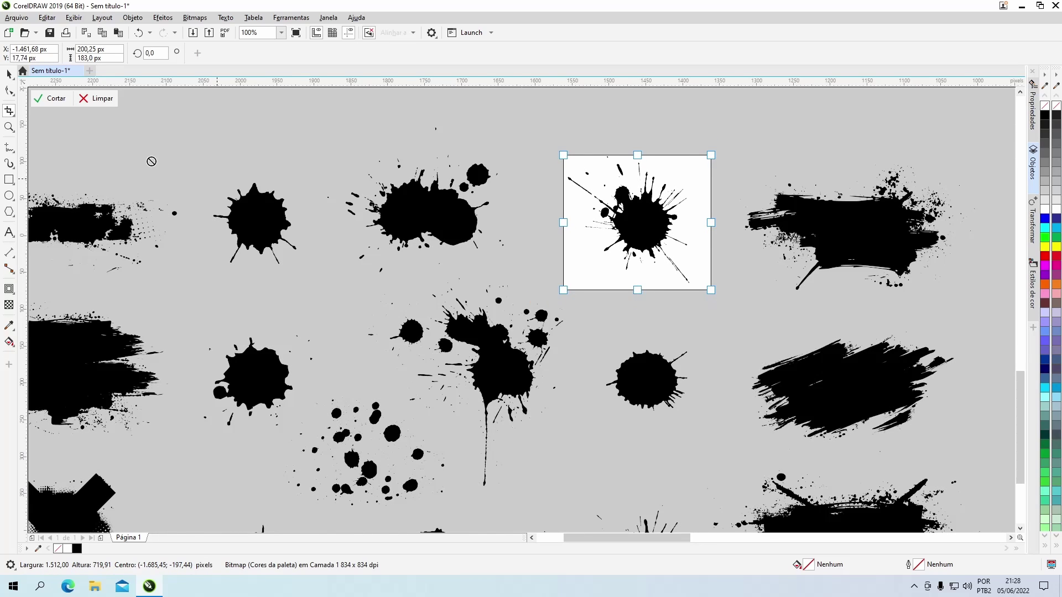
click(52, 97)
Trace the splat into a vector group, move it aside and delete its bitmap.
click(325, 52)
click(436, 80)
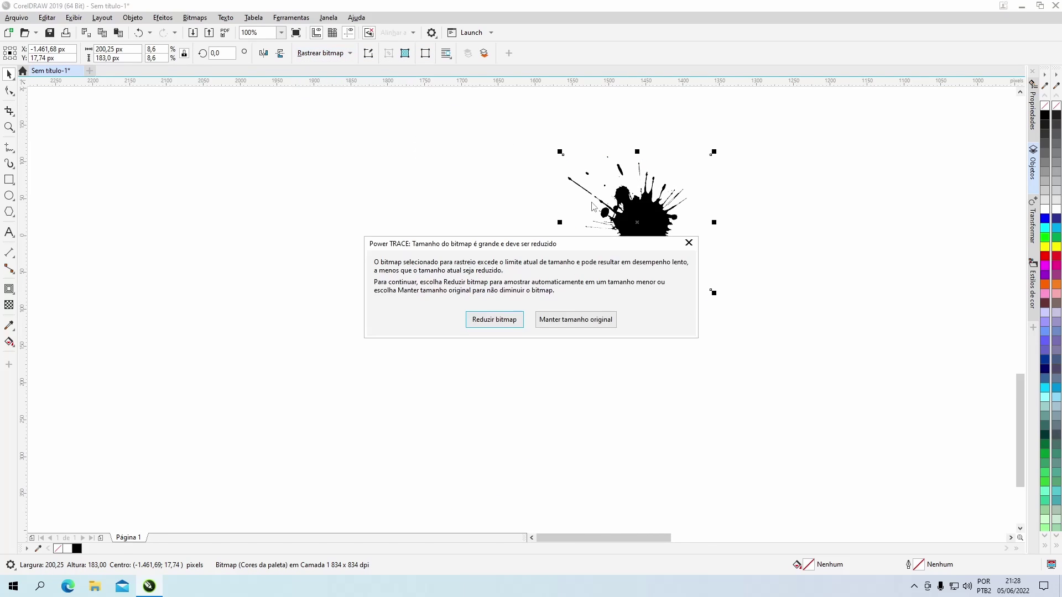
click(496, 317)
click(702, 441)
drag(641, 222, 780, 218)
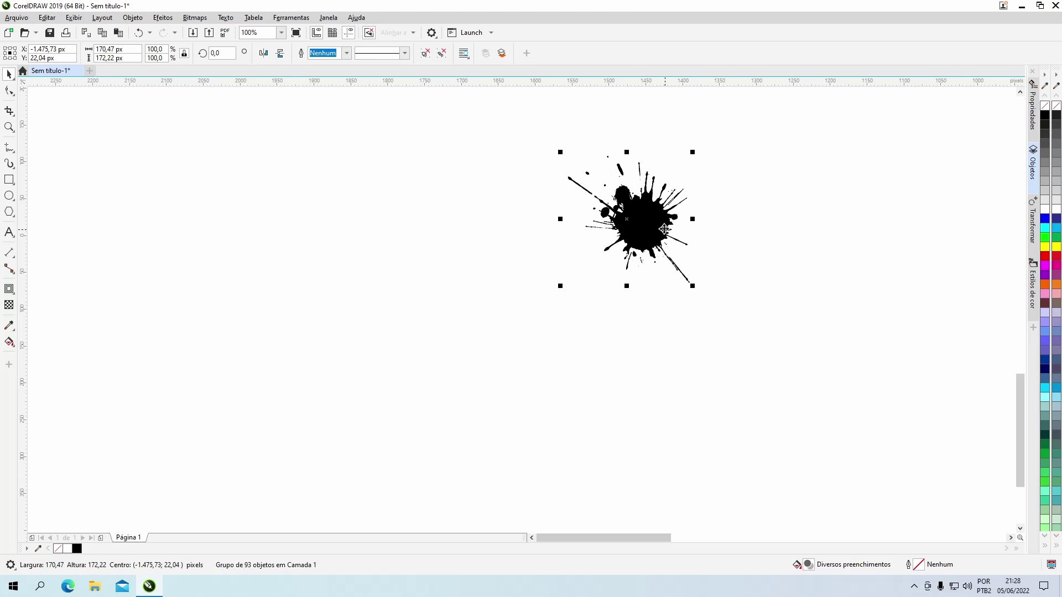
click(636, 225)
key(Delete)
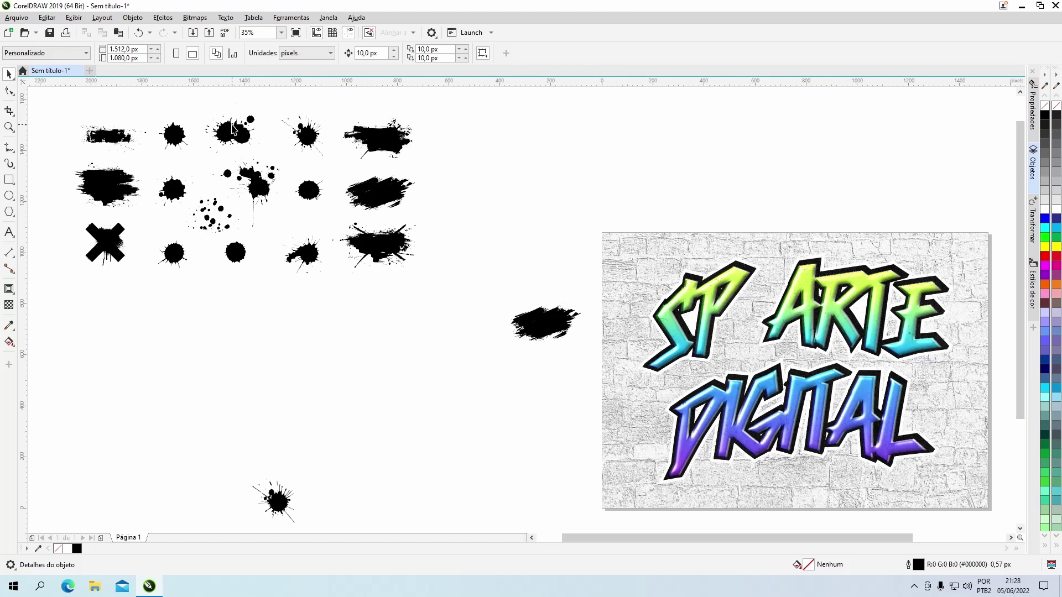
Zoom in on the bottom-right splat, then zoom out to see all splats.
key(z)
drag(326, 210, 437, 282)
key(F3)
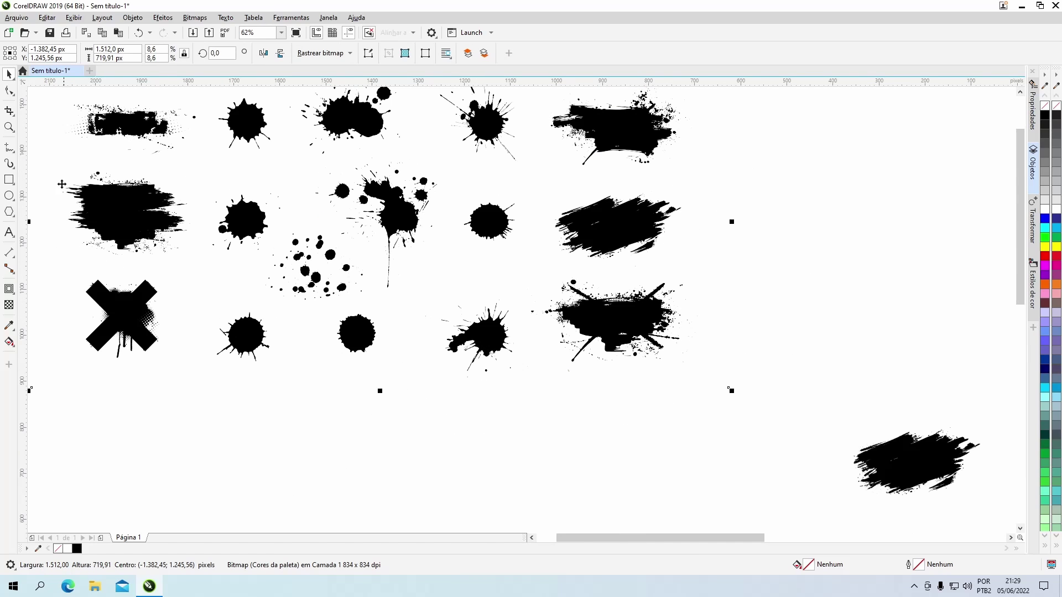
Crop the bottom-middle splat, trace it with the Clipart outline preset and delete its bitmap.
click(8, 111)
drag(423, 294, 529, 381)
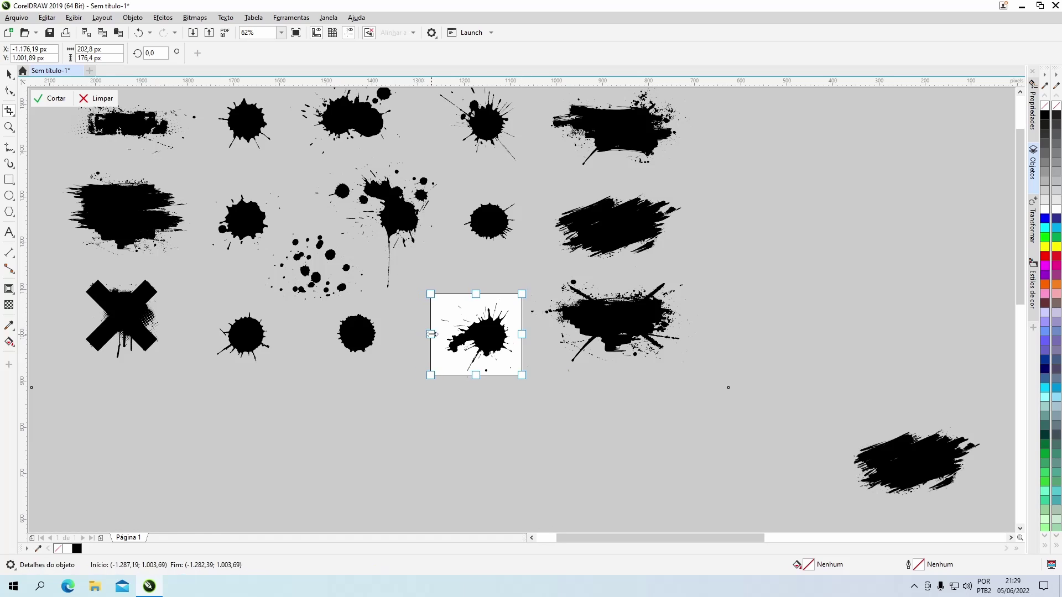
click(55, 99)
click(9, 74)
click(321, 53)
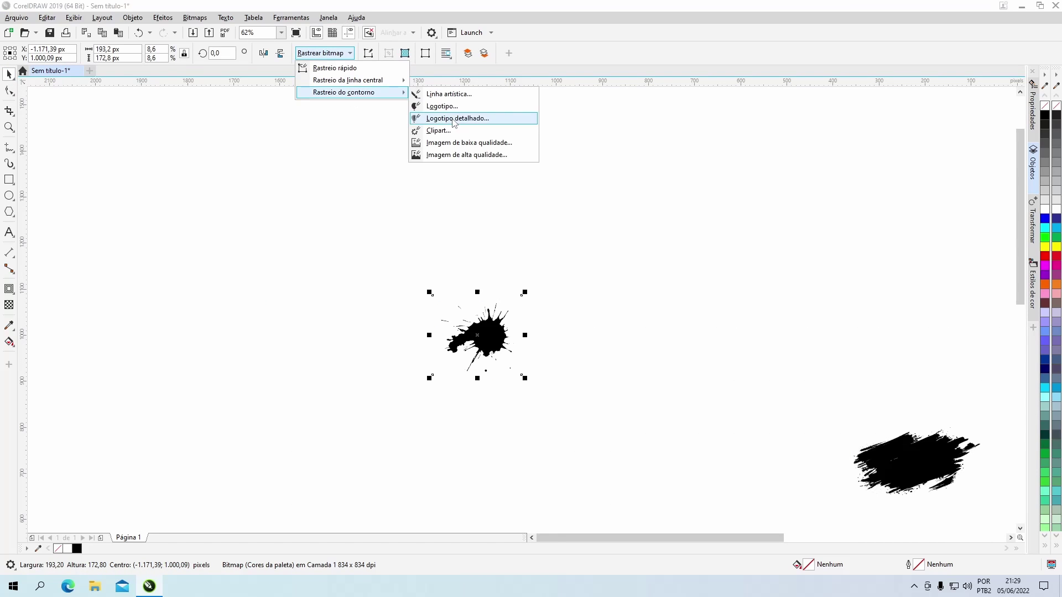
click(475, 128)
click(494, 315)
click(714, 444)
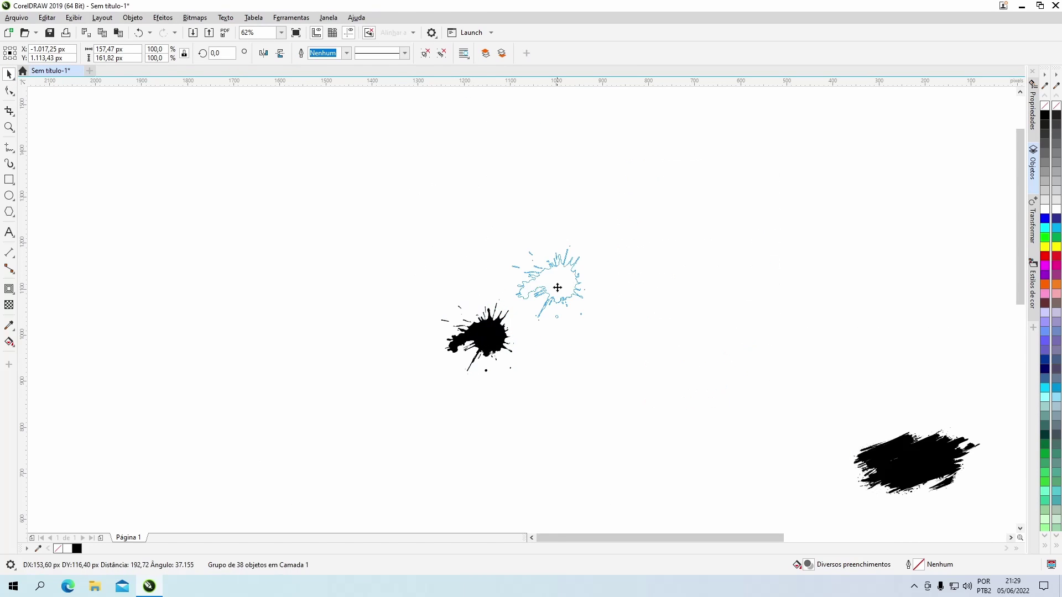
key(Delete)
Line up both splats with the brush stroke between them, left of the page.
key(F4)
drag(173, 137, 450, 339)
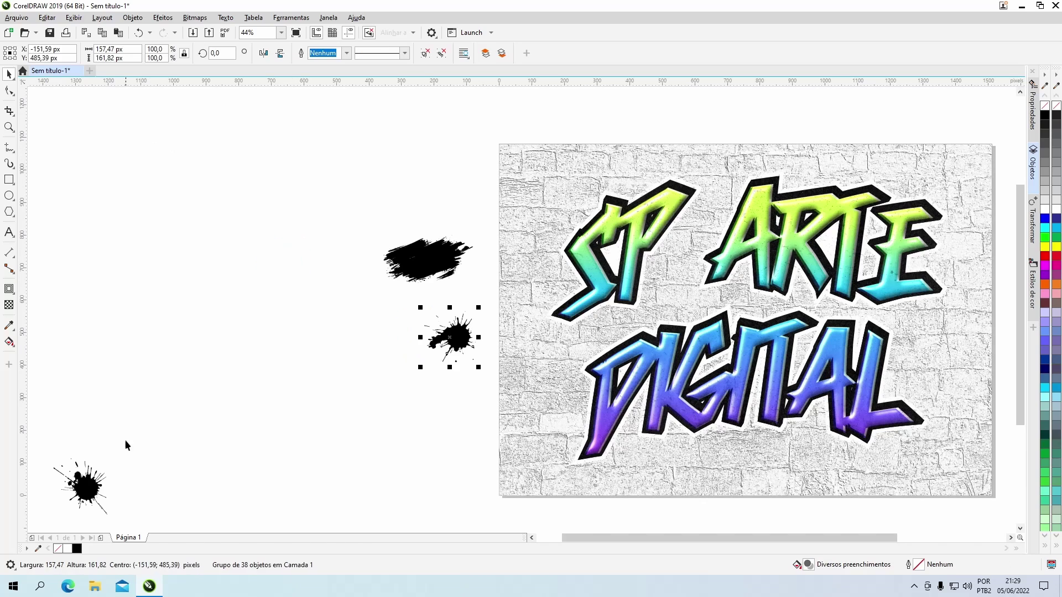
mouse_move(86, 506)
mouse_down()
mouse_move(421, 194)
mouse_move(442, 196)
mouse_up()
drag(448, 264, 460, 284)
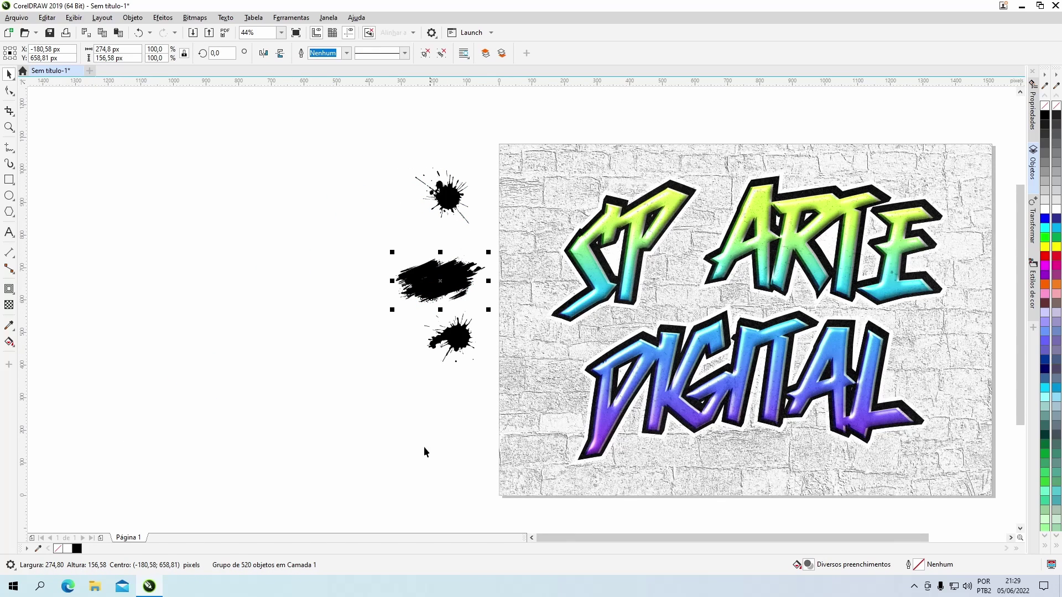
click(239, 432)
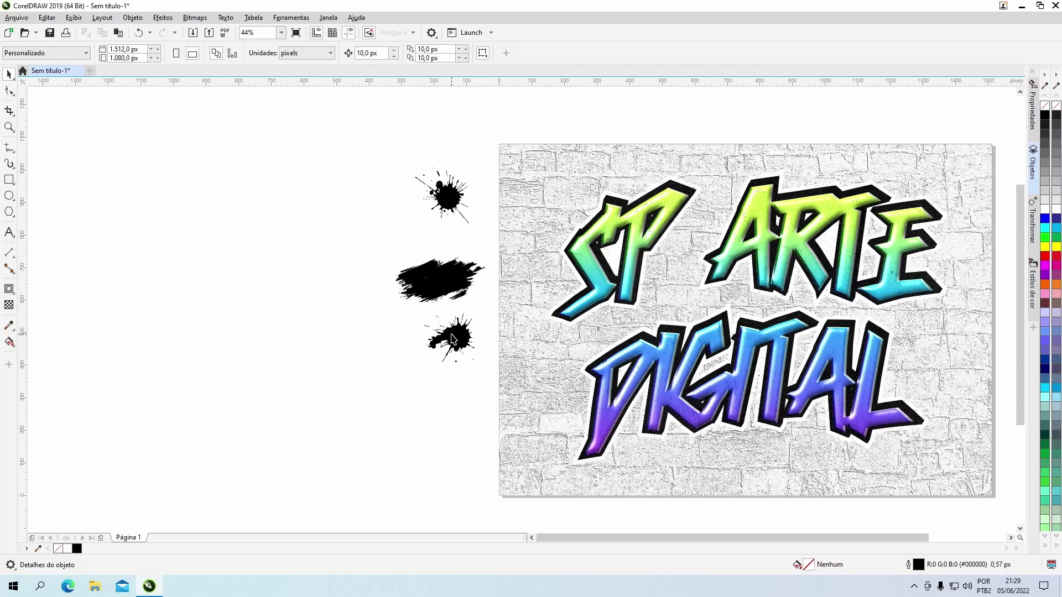
click(442, 281)
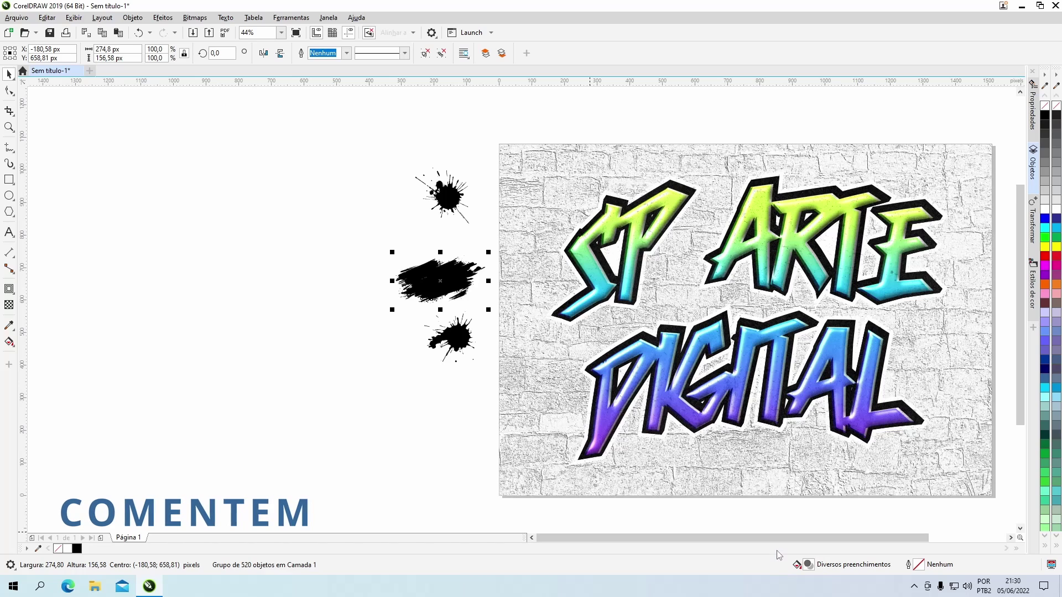
Fill the brush stroke purple with hex #8421CB.
double_click(802, 564)
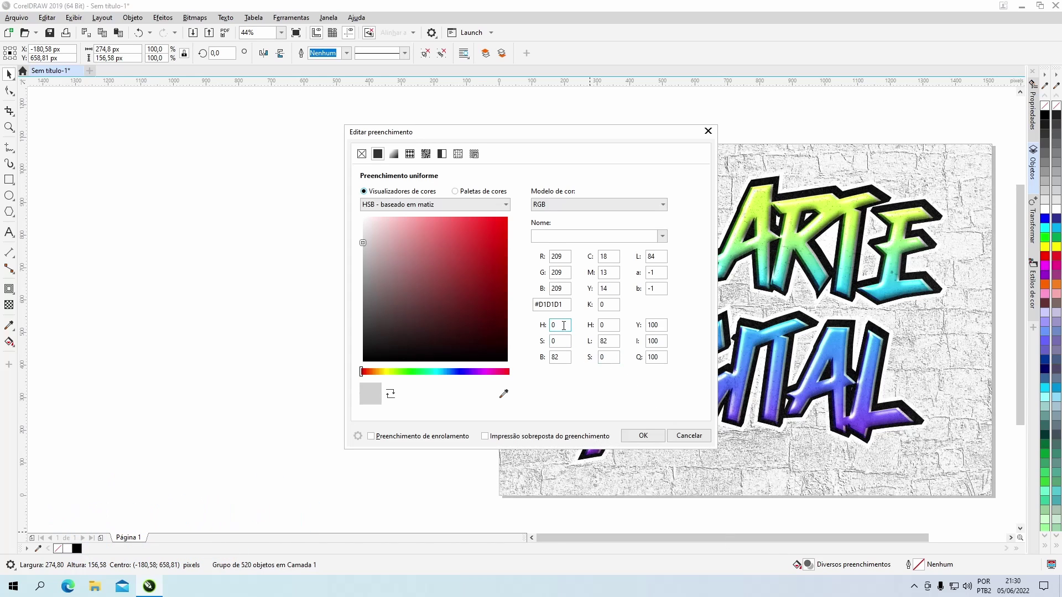
double_click(546, 306)
text(8421CB)
key(Return)
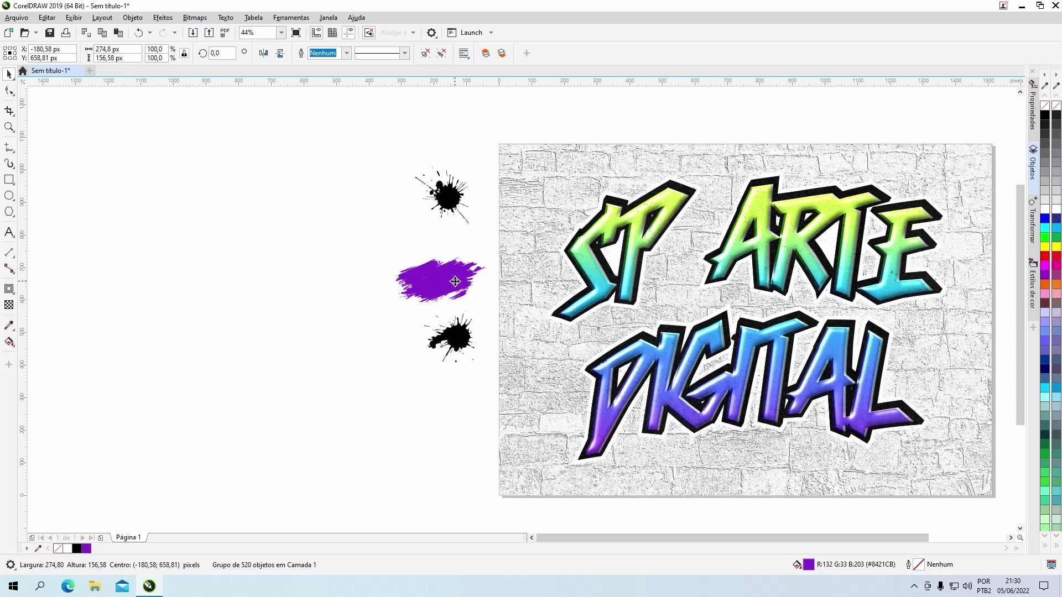
Change the stroke fill to lime #CBFF40 and enlarge it across the lettering.
click(455, 282)
key(shift+F11)
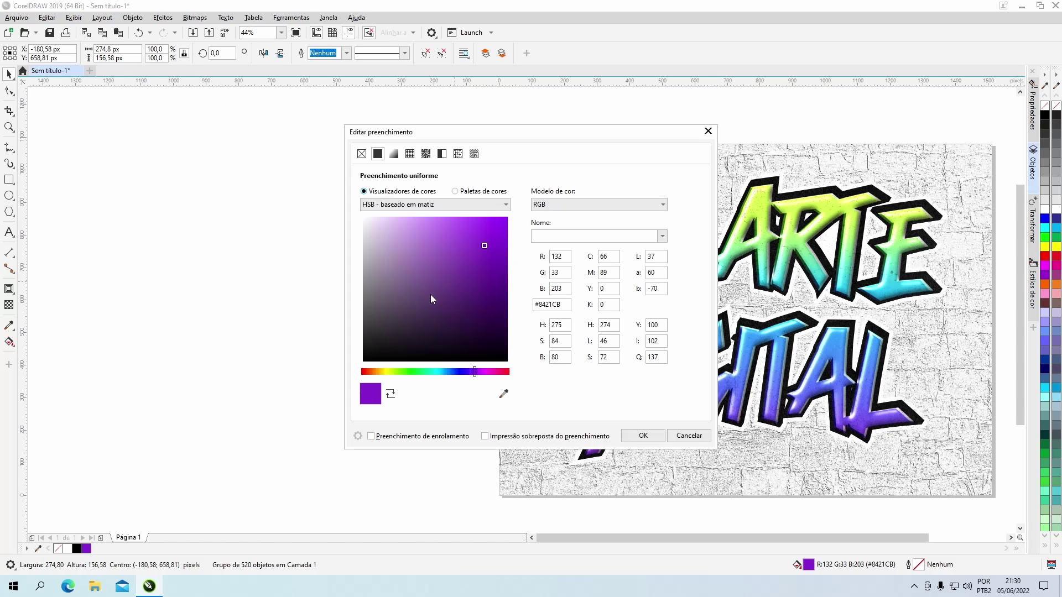
double_click(550, 305)
text(CB)
text(40)
key(Return)
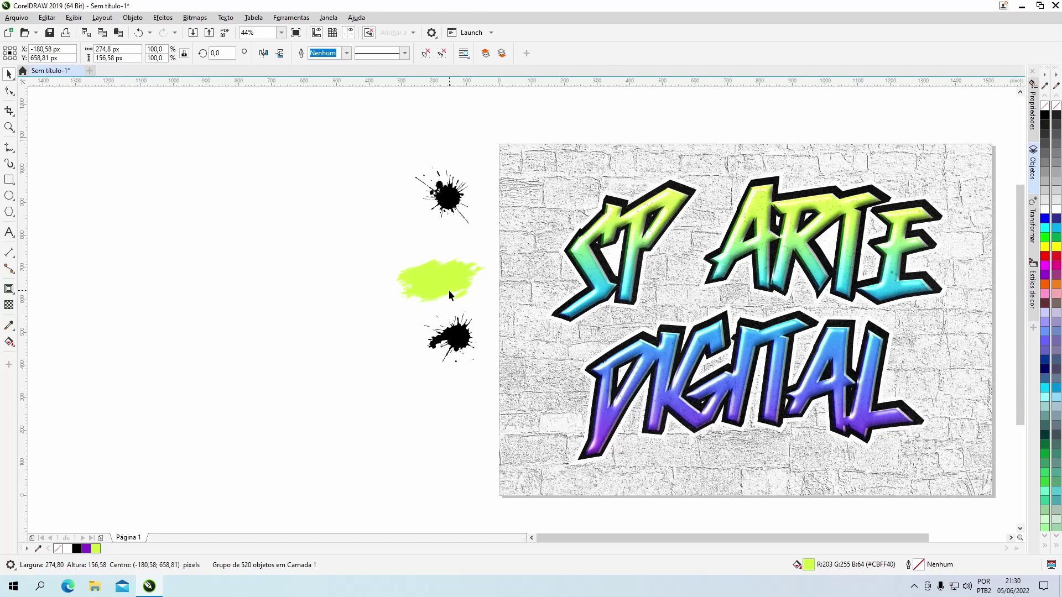
drag(449, 289, 756, 330)
drag(798, 358, 964, 446)
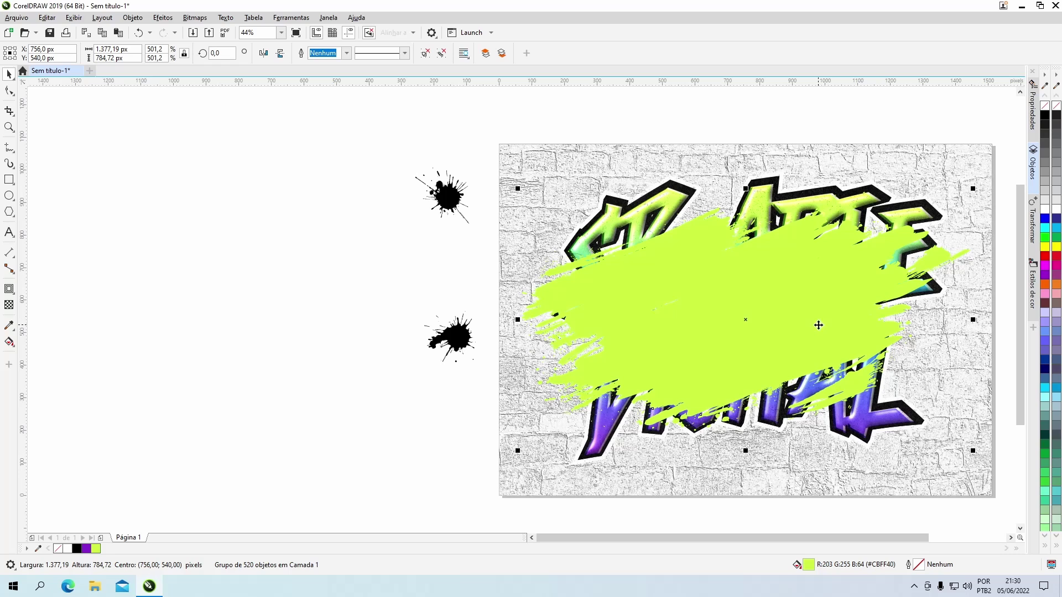
Place the lime stroke behind the lettering and add an enlarged purple splash at lower right.
key(shift+Page_Down)
key(ctrl+Page_Up)
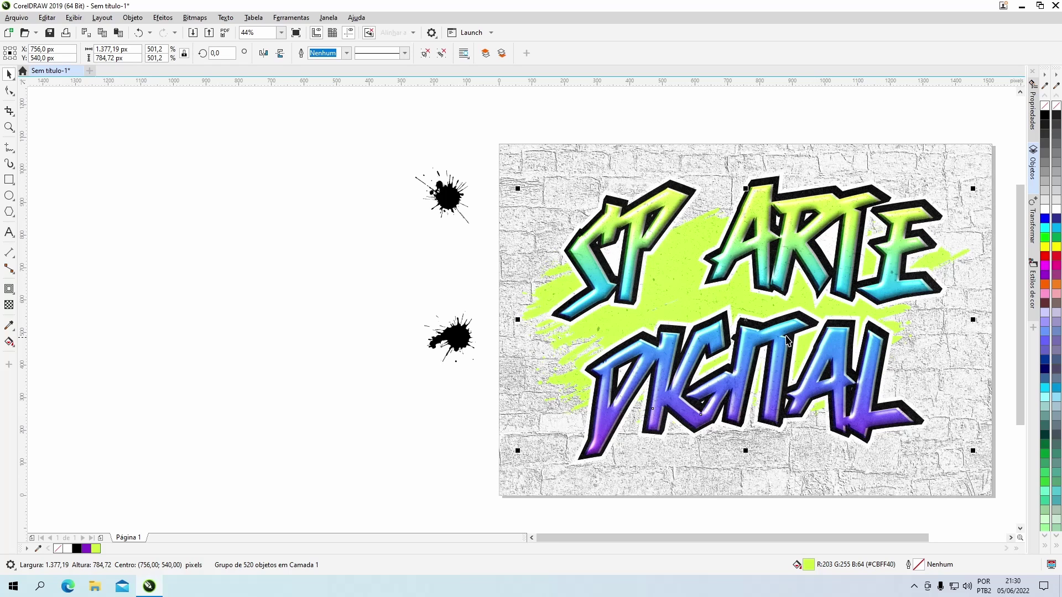
click(452, 328)
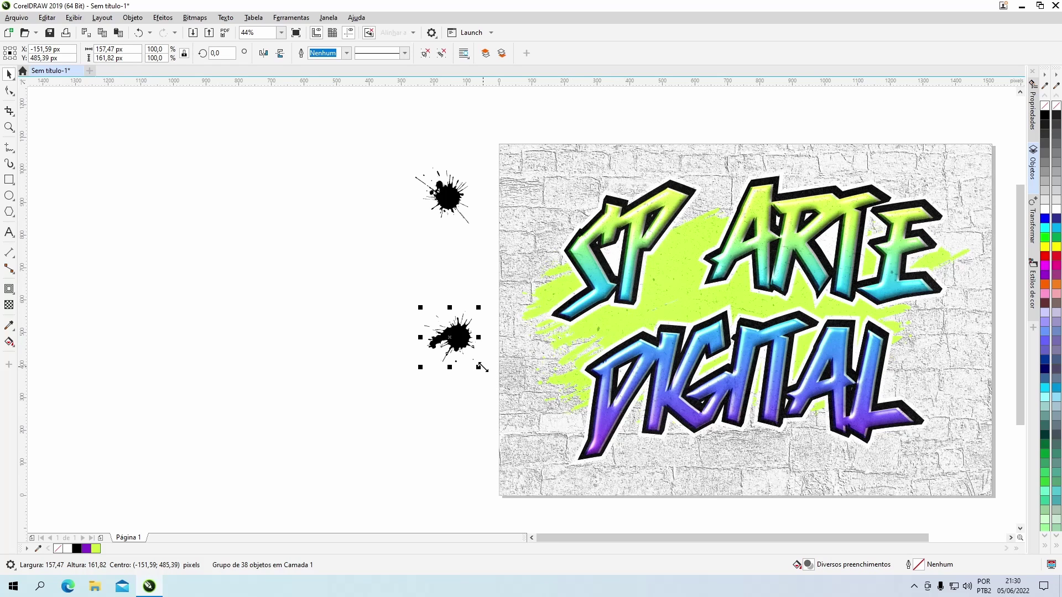
drag(479, 367, 645, 520)
drag(453, 479, 782, 439)
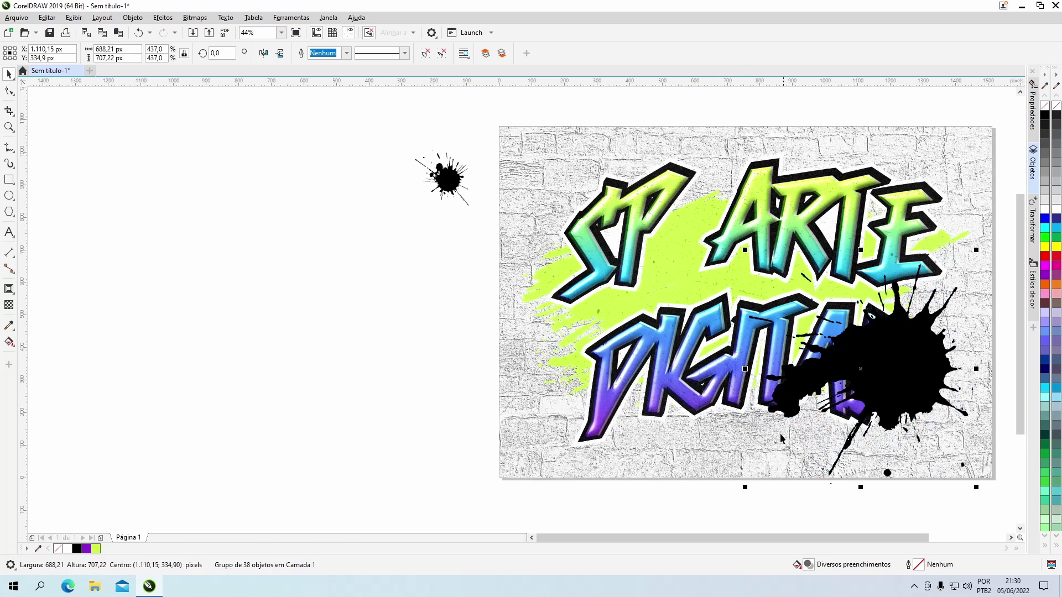
drag(745, 487, 684, 524)
drag(907, 391, 901, 381)
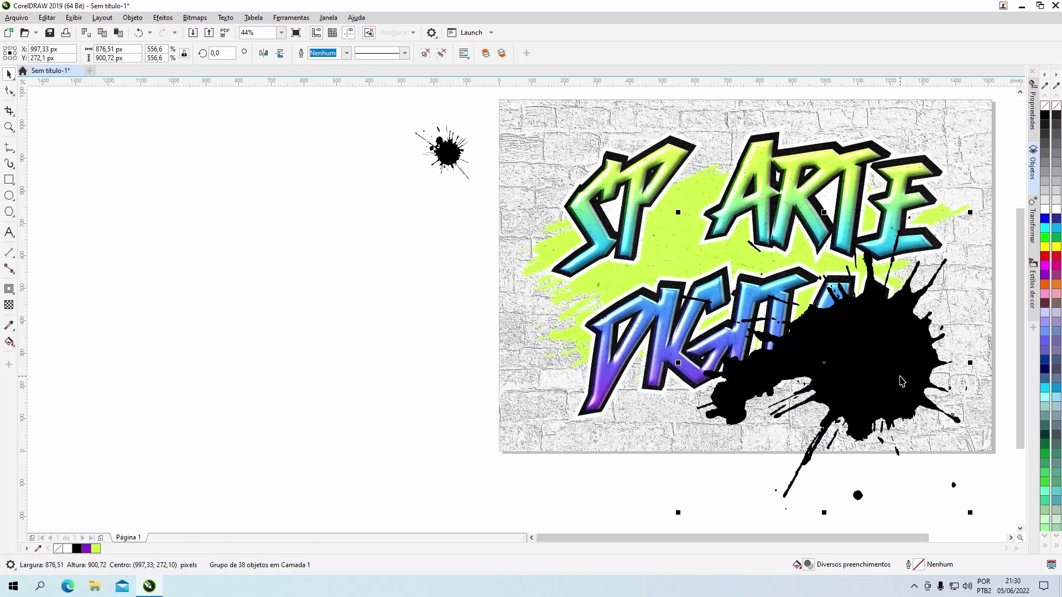
click(87, 549)
key(shift+Page_Down)
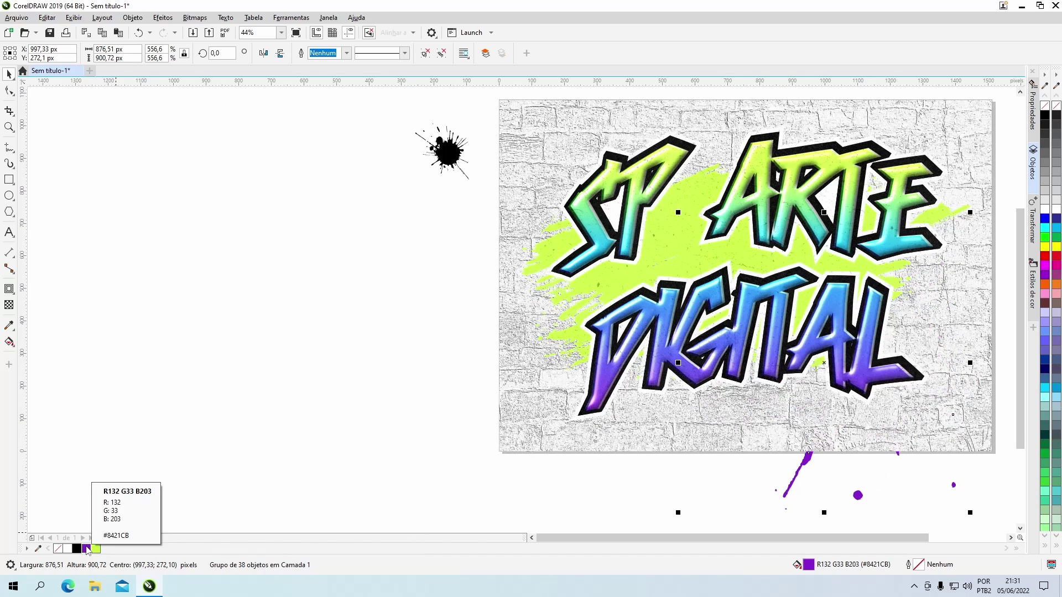
key(ctrl+Page_Up)
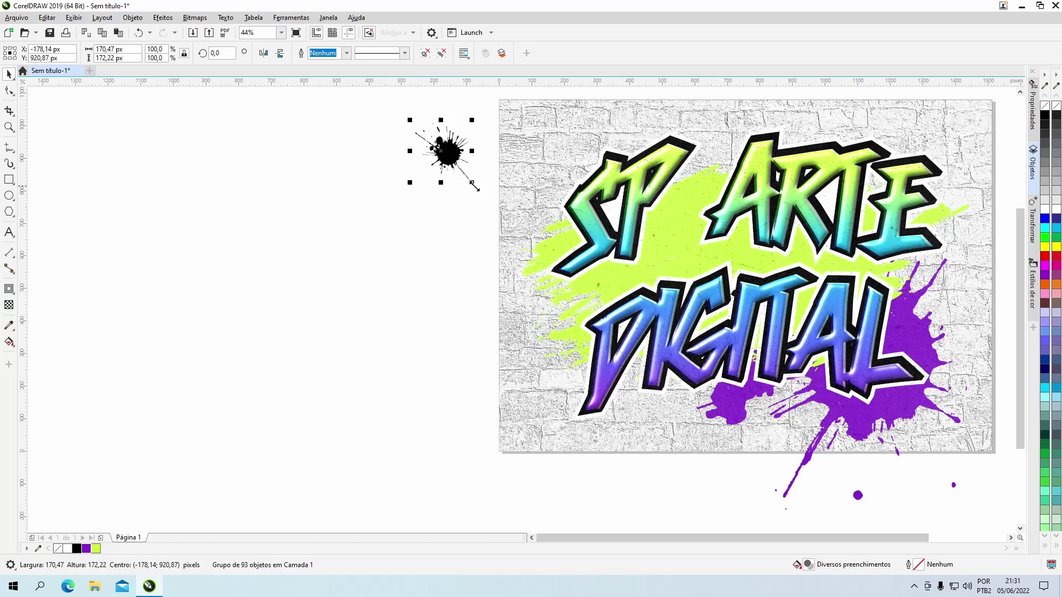
Enlarge the remaining black splash and stretch it over the lettering's top-left.
drag(472, 183, 698, 371)
drag(570, 242, 593, 228)
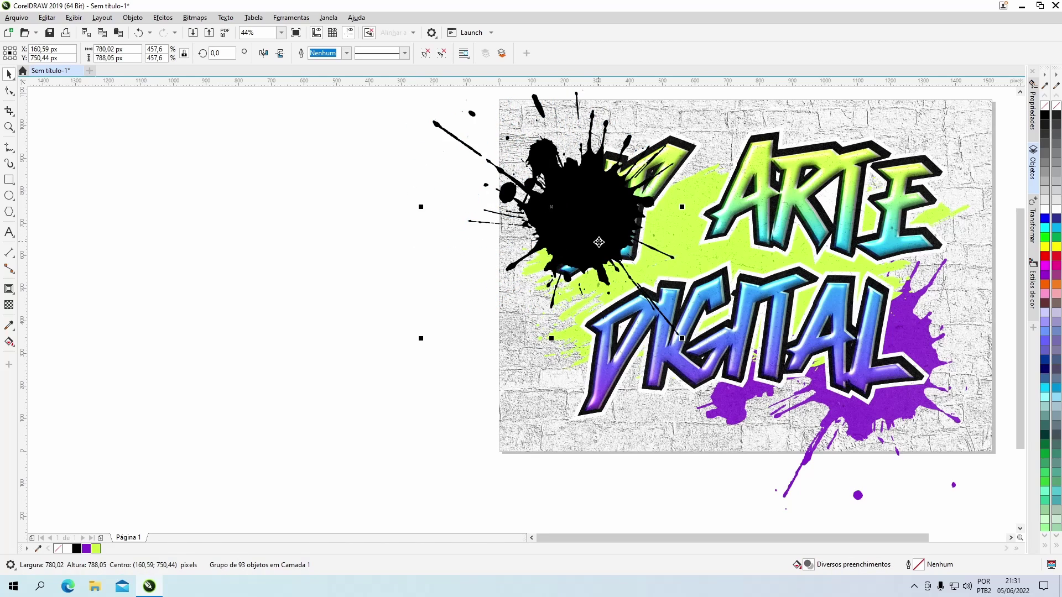
drag(547, 333, 547, 370)
drag(604, 226, 601, 254)
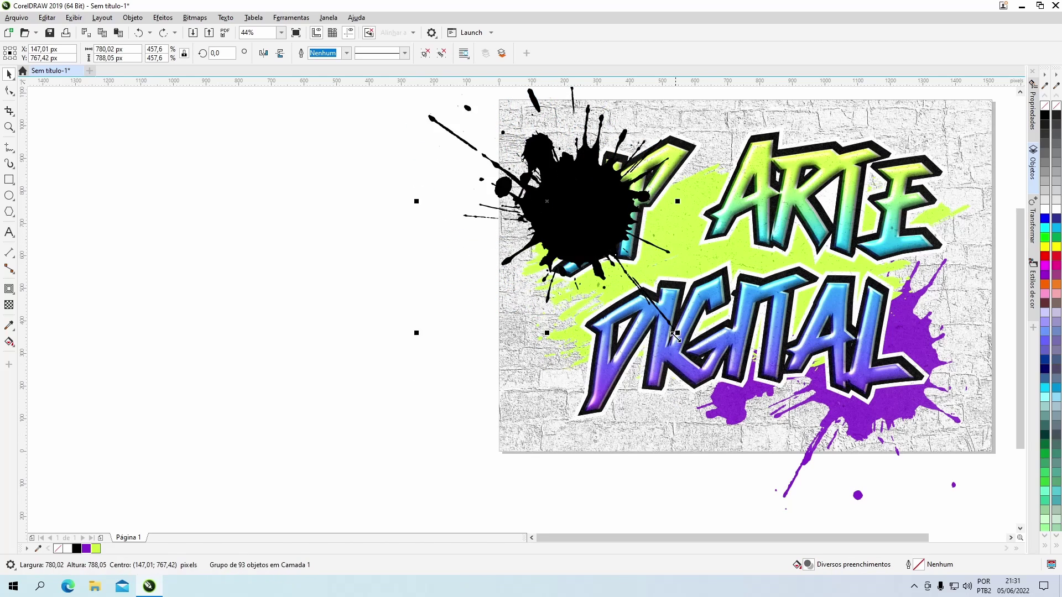
drag(676, 334, 697, 391)
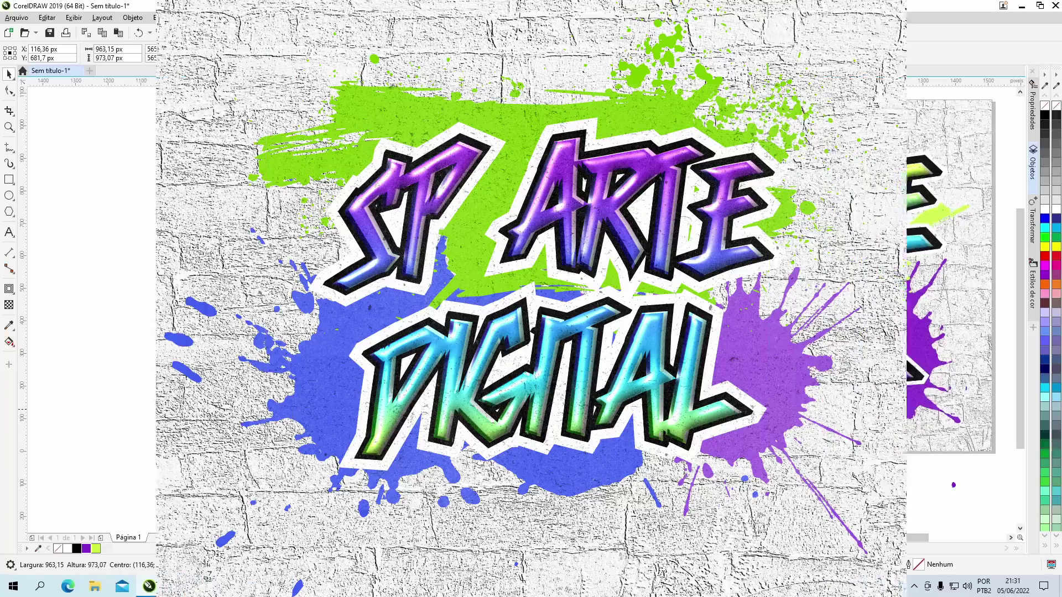